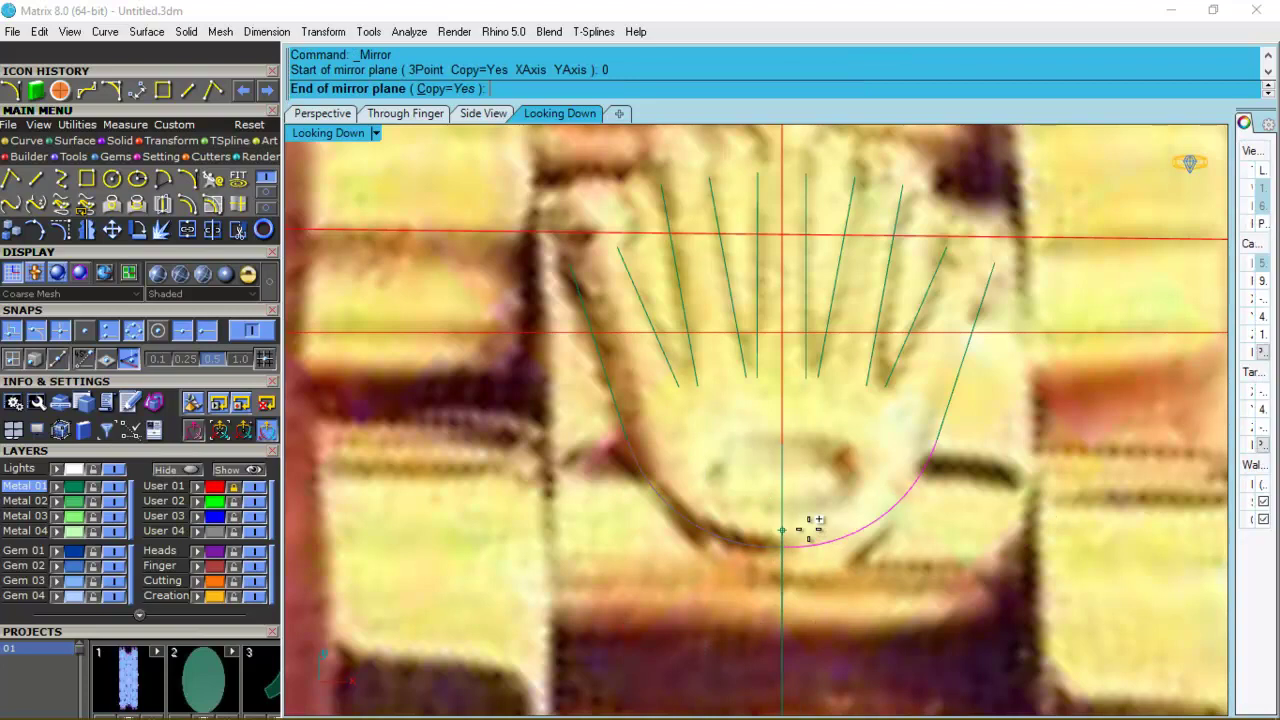
Mirror the lower arc across the vertical centre axis through the origin and join the two halves.
left_click(782, 620)
key("Delete")
left_click_drag(933, 534, 640, 493)
key("ctrl+j")
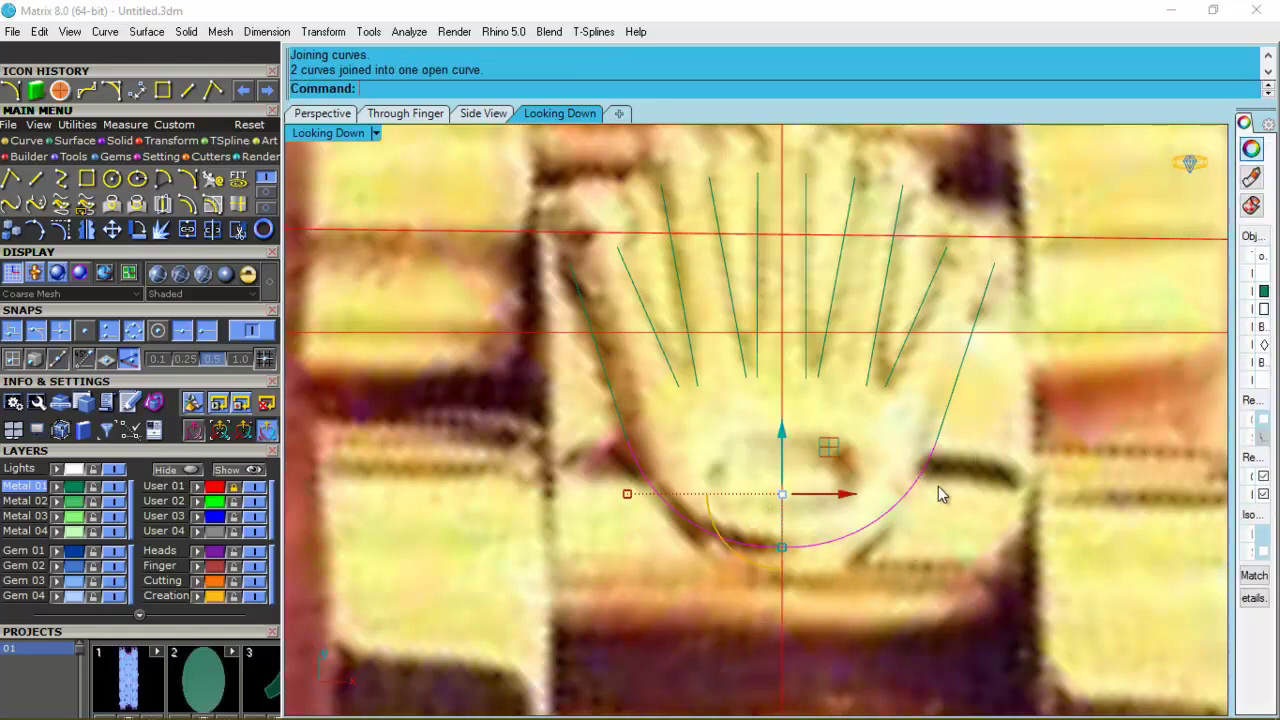
Join the bottom curve with the two side lines into one outline and rebuild the resulting curve.
left_click(937, 458, "shift")
left_click_drag(564, 404, 562, 404, "shift")
key("ctrl+j")
type("Re")
key("Return")
mouse_move(710, 472)
right_mouse_down()
mouse_move(676, 456)
mouse_move(780, 472)
mouse_move(732, 462)
right_mouse_up()
key("Return")
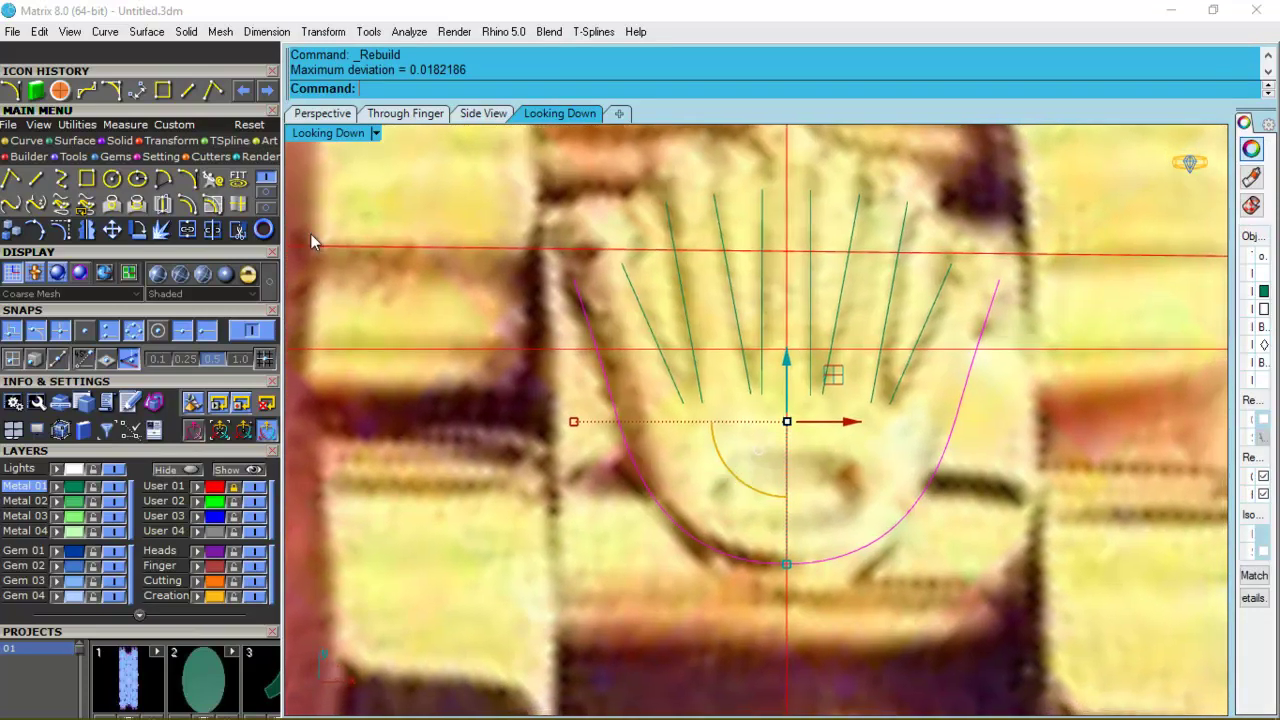
left_click(119, 182)
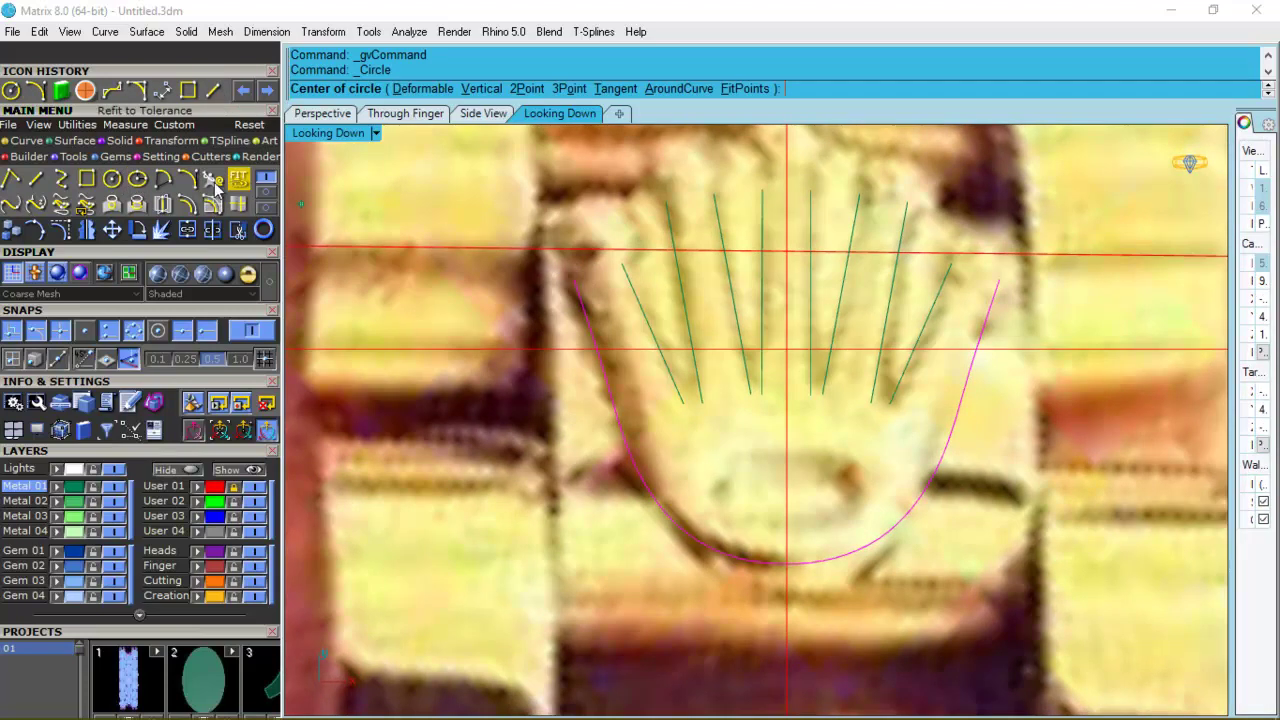
left_click(147, 178)
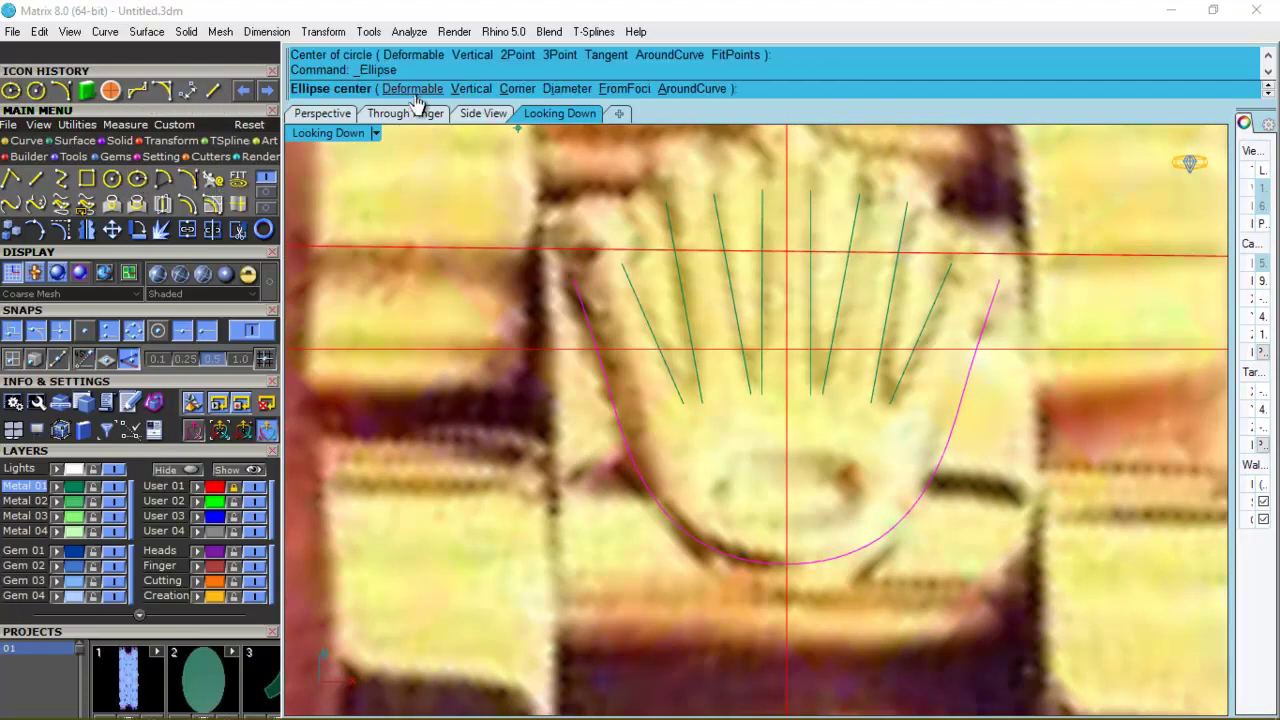
left_click(586, 89)
left_click(574, 279)
left_click(622, 264)
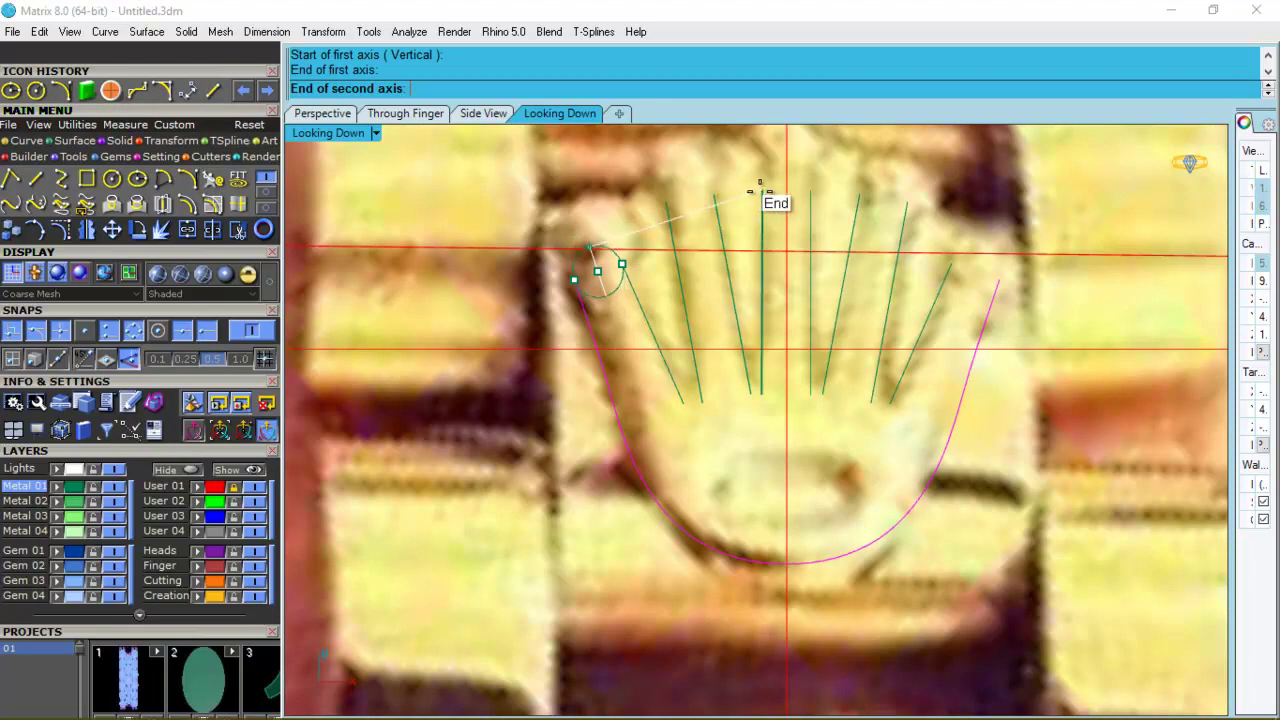
key("Escape")
Try a circle at the crown's left tip, centred between the outline's end and the neighbouring line's upper end.
left_click(111, 178)
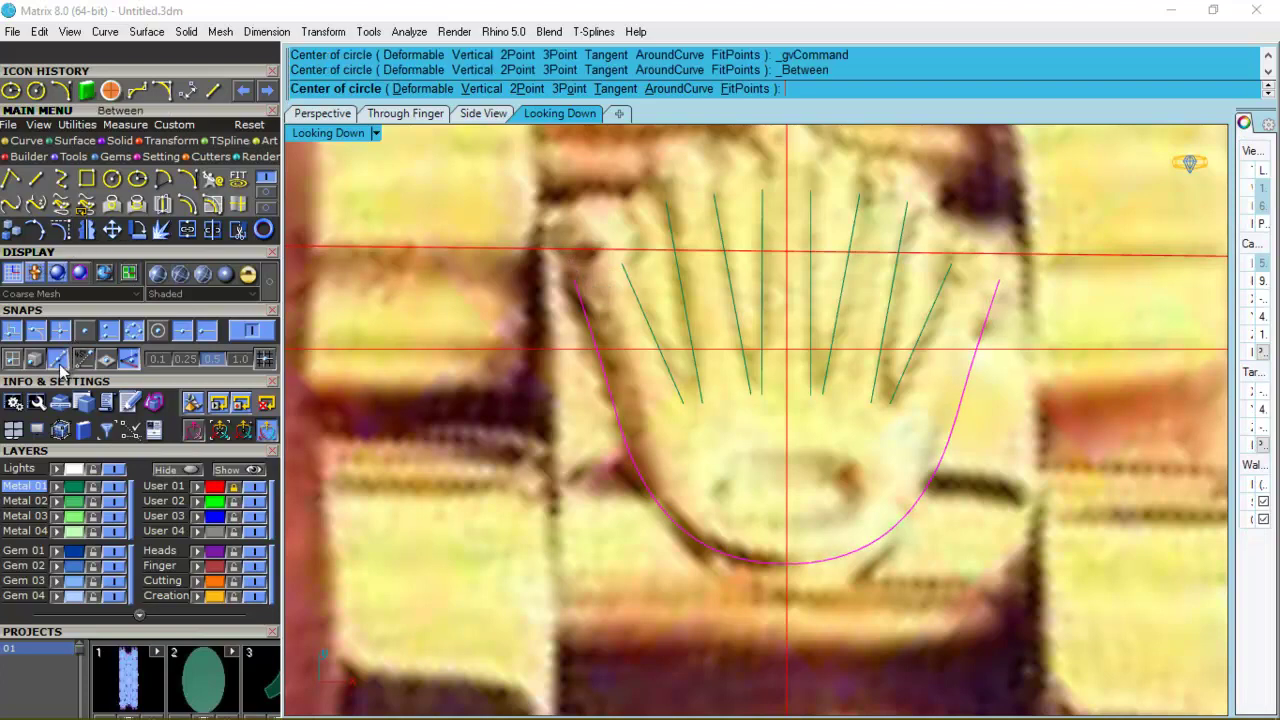
left_click(576, 281)
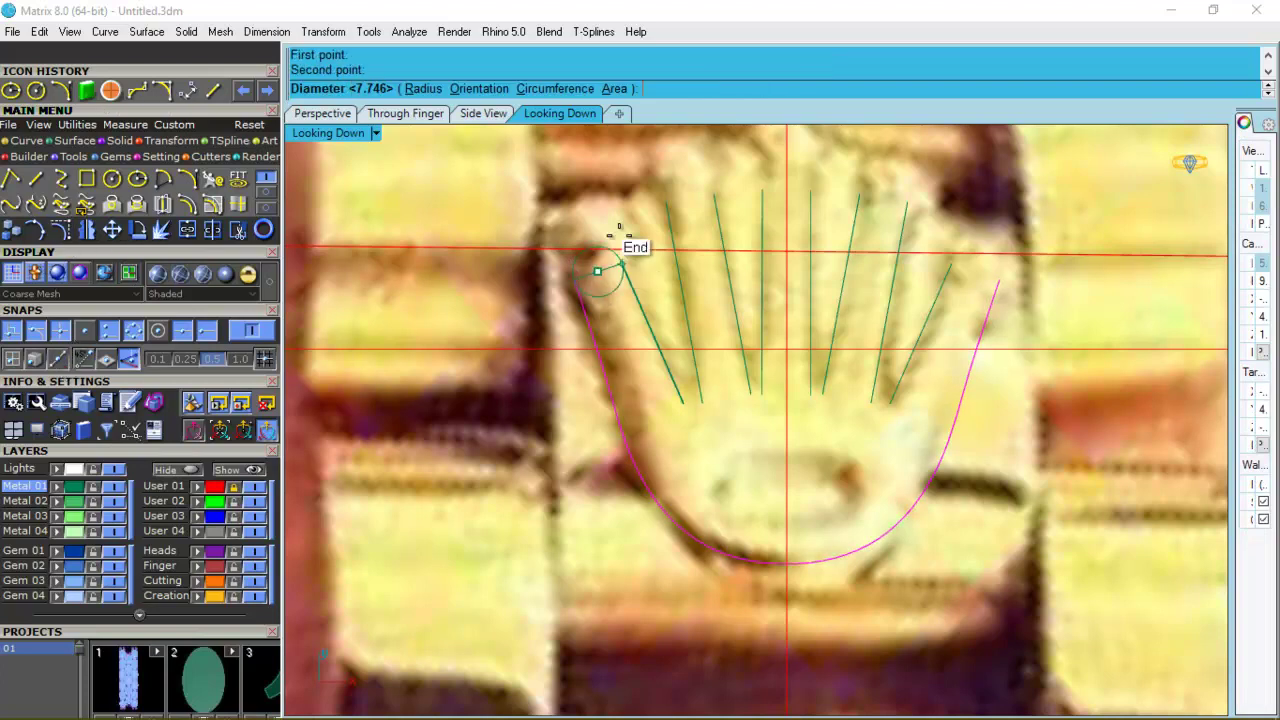
scroll(624, 232, "up", 1)
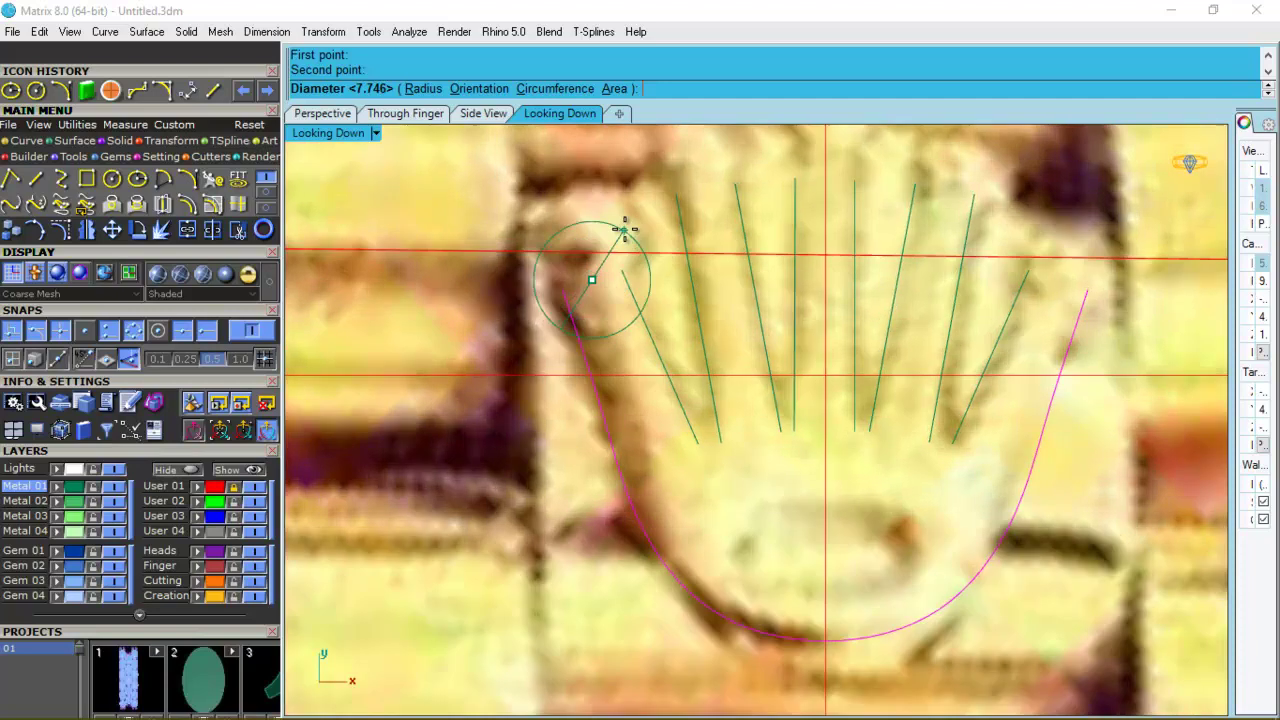
scroll(648, 287, "up", 1)
left_click(631, 283)
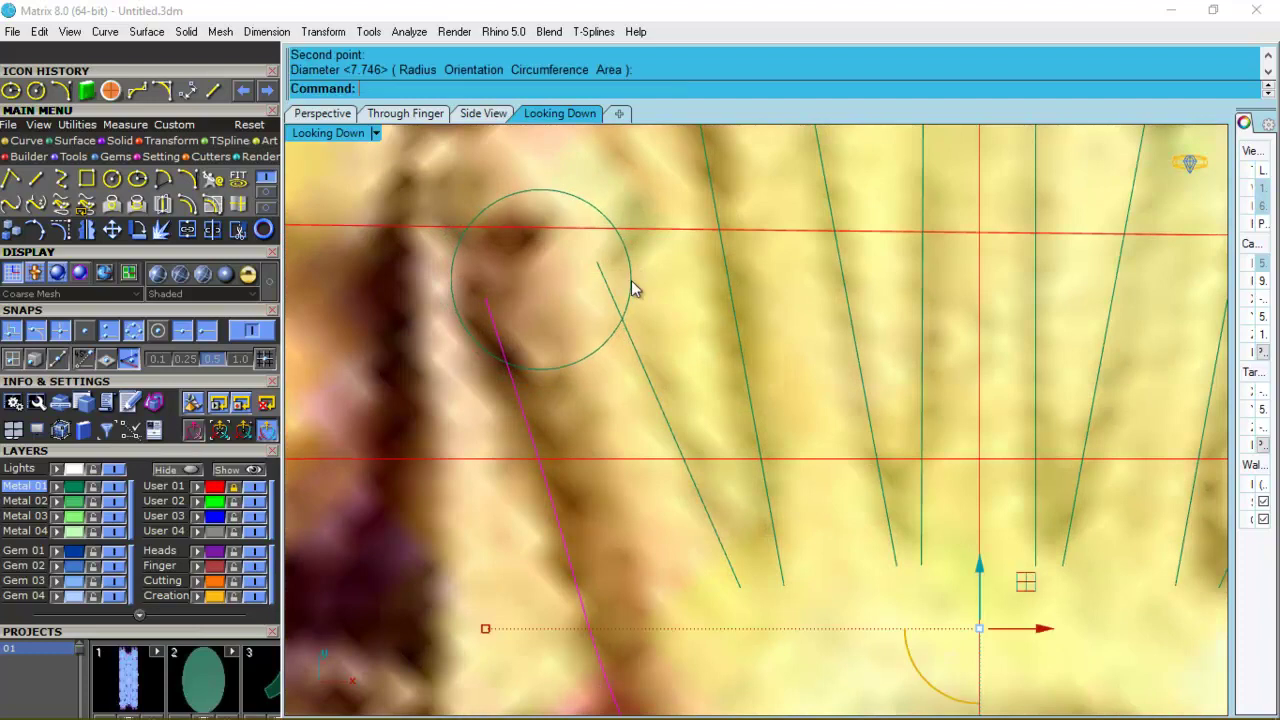
left_click(631, 283)
scroll(639, 279, "down", 2)
left_click_drag(632, 218, 627, 211)
scroll(628, 219, "down", 2)
right_click_drag(630, 277, 628, 284)
scroll(630, 288, "up", 2)
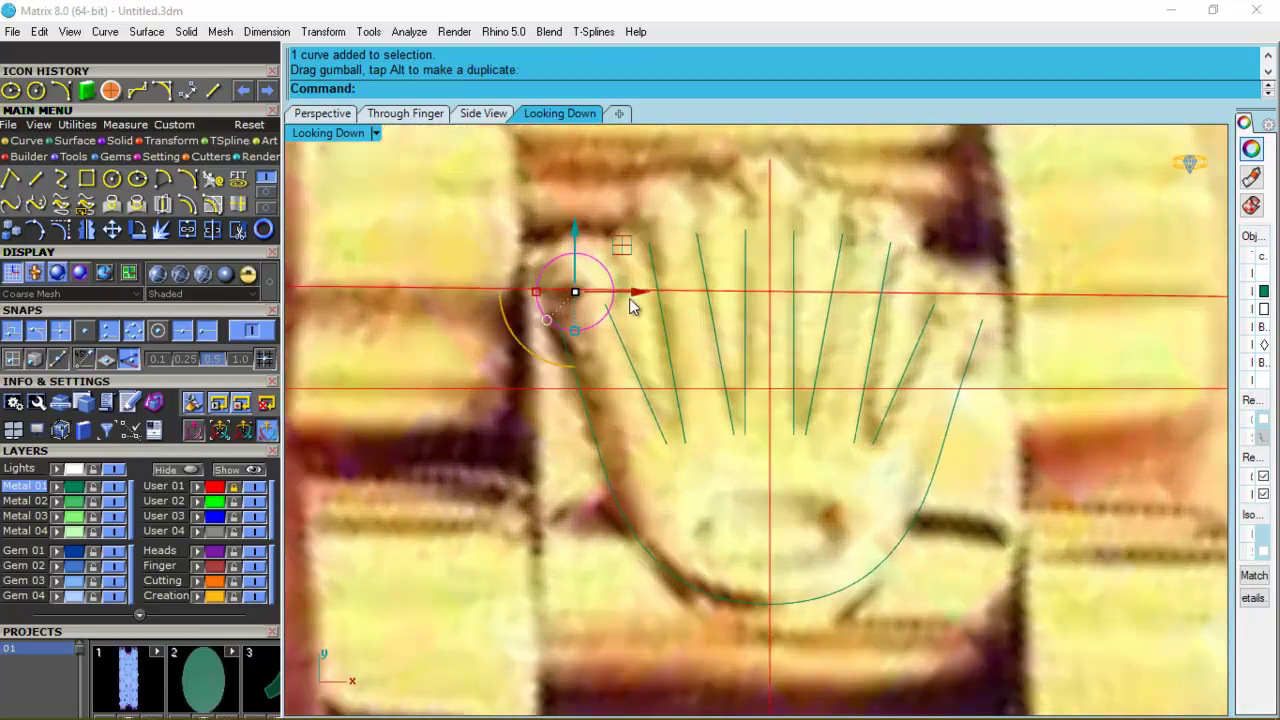
key("Delete")
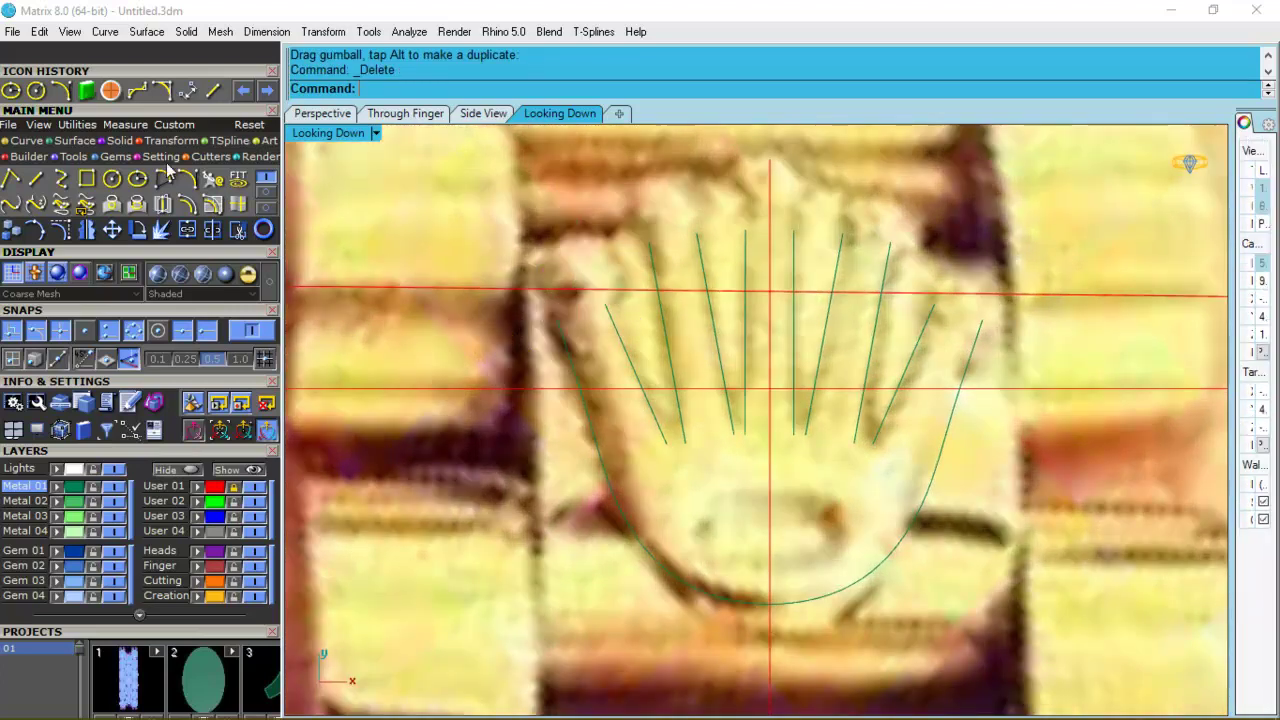
left_click(200, 182)
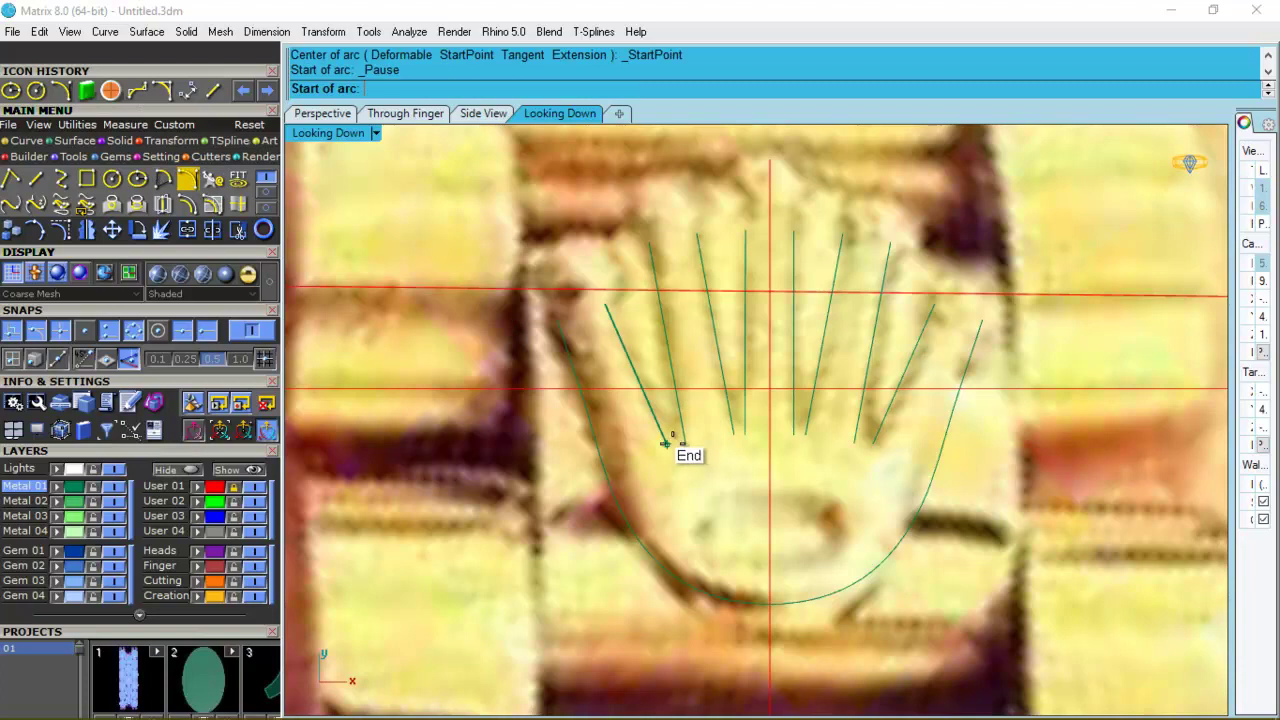
left_click(666, 441)
left_click(685, 438)
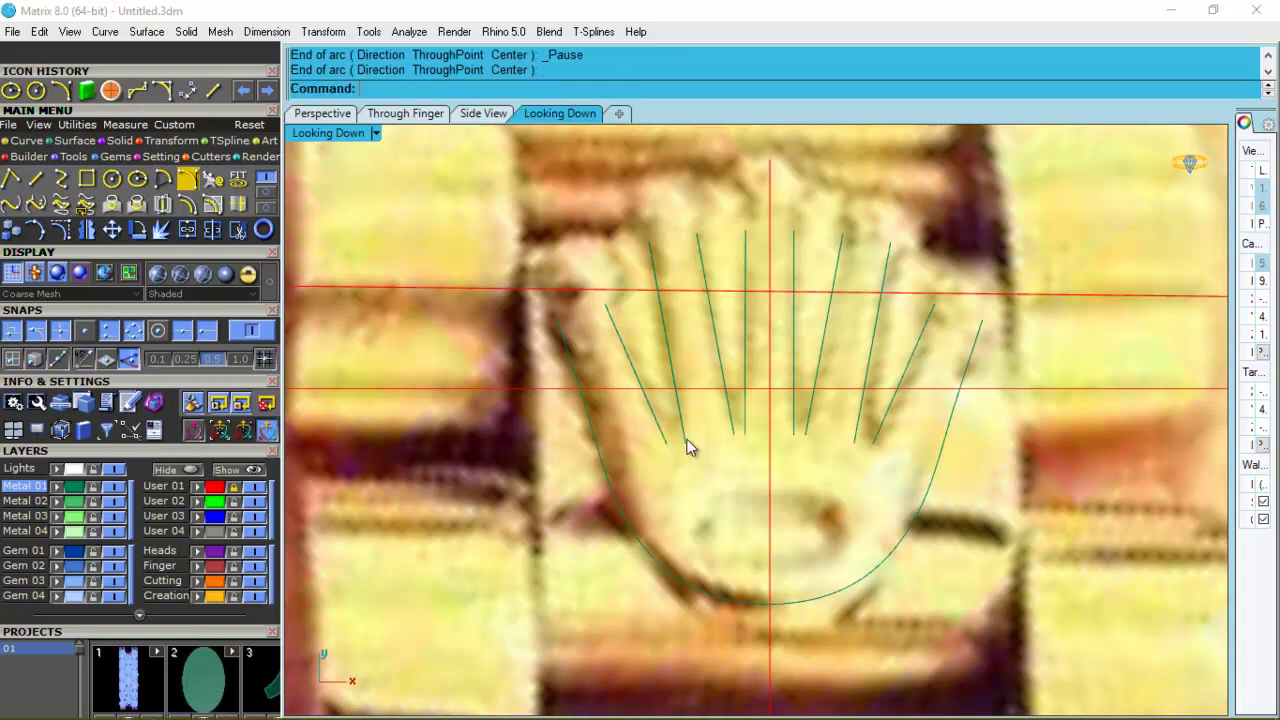
Rotate the crown's leftmost inner line slightly clockwise about its lower end and nudge it 0.05 toward the centre.
left_click(685, 372)
type("r")
left_click(630, 358)
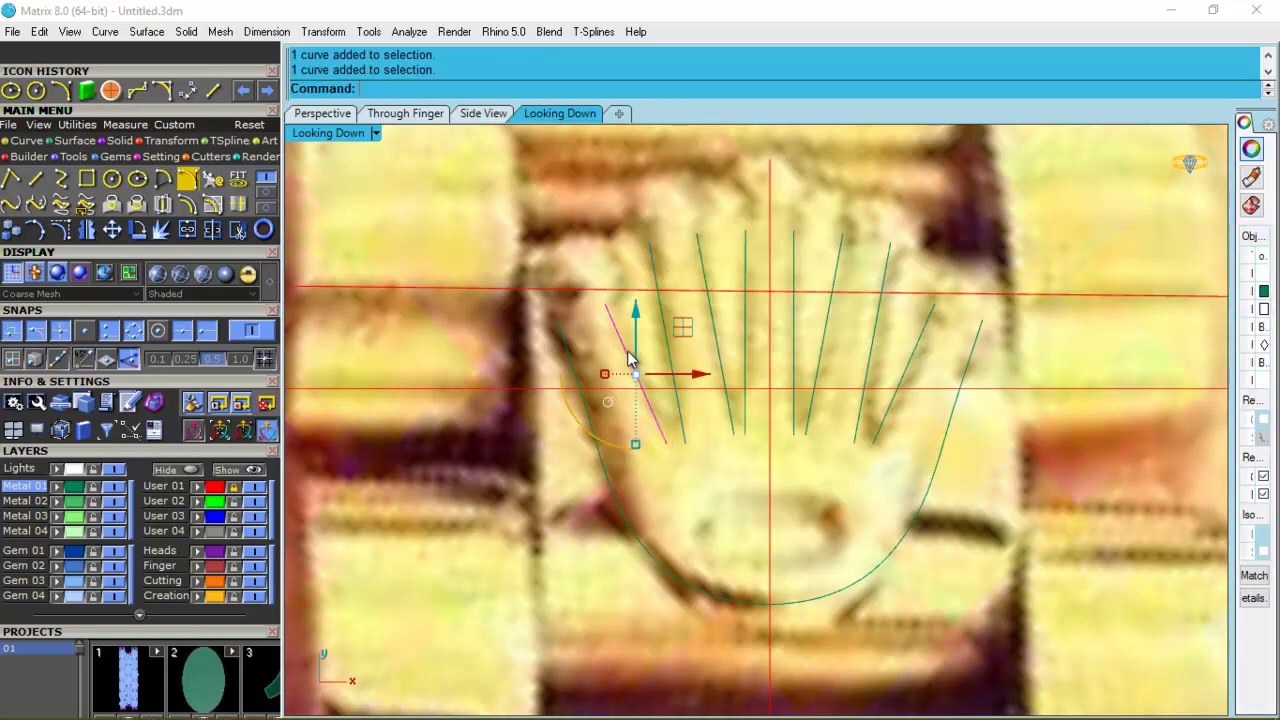
type("r")
key("Return")
left_click(667, 444)
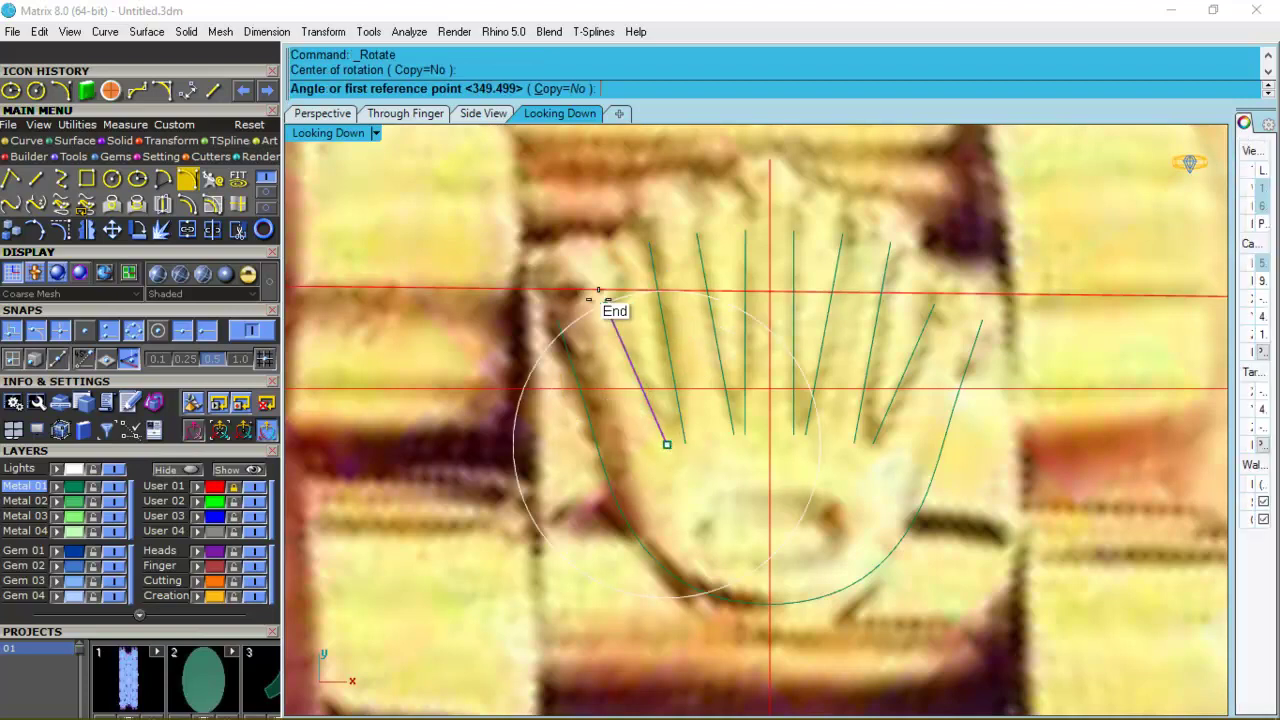
left_click(604, 304)
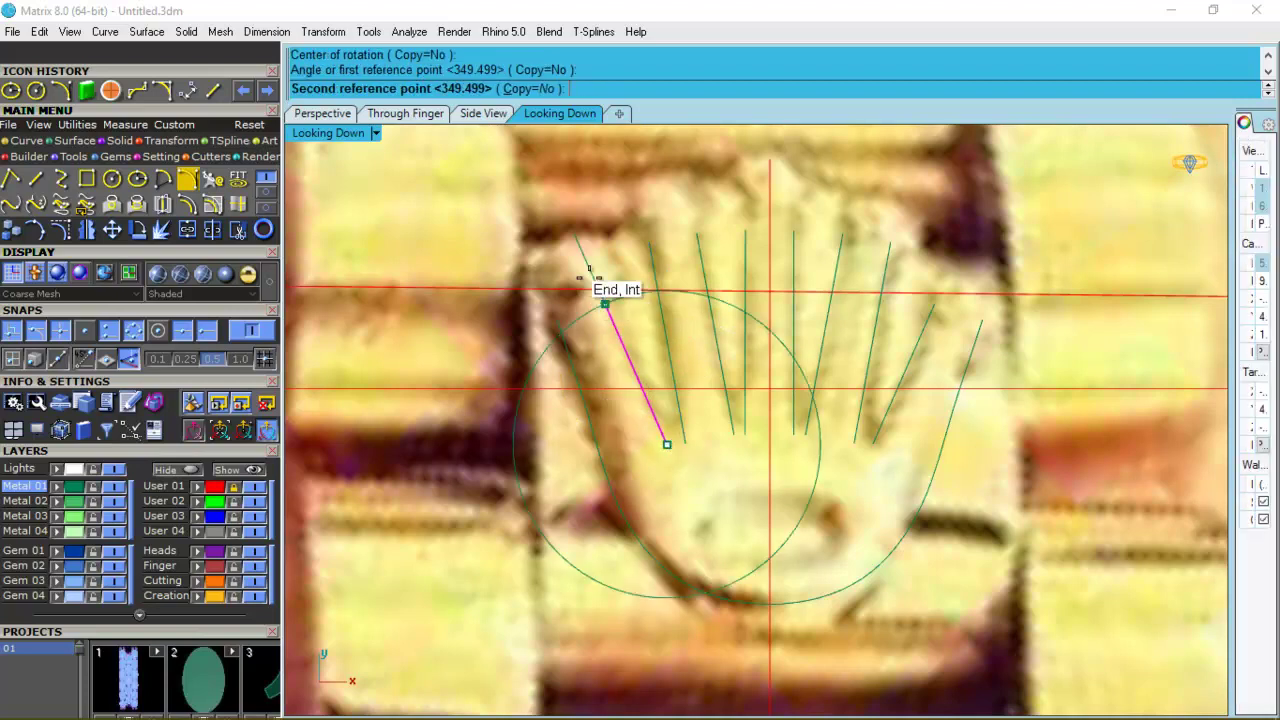
left_click(585, 225)
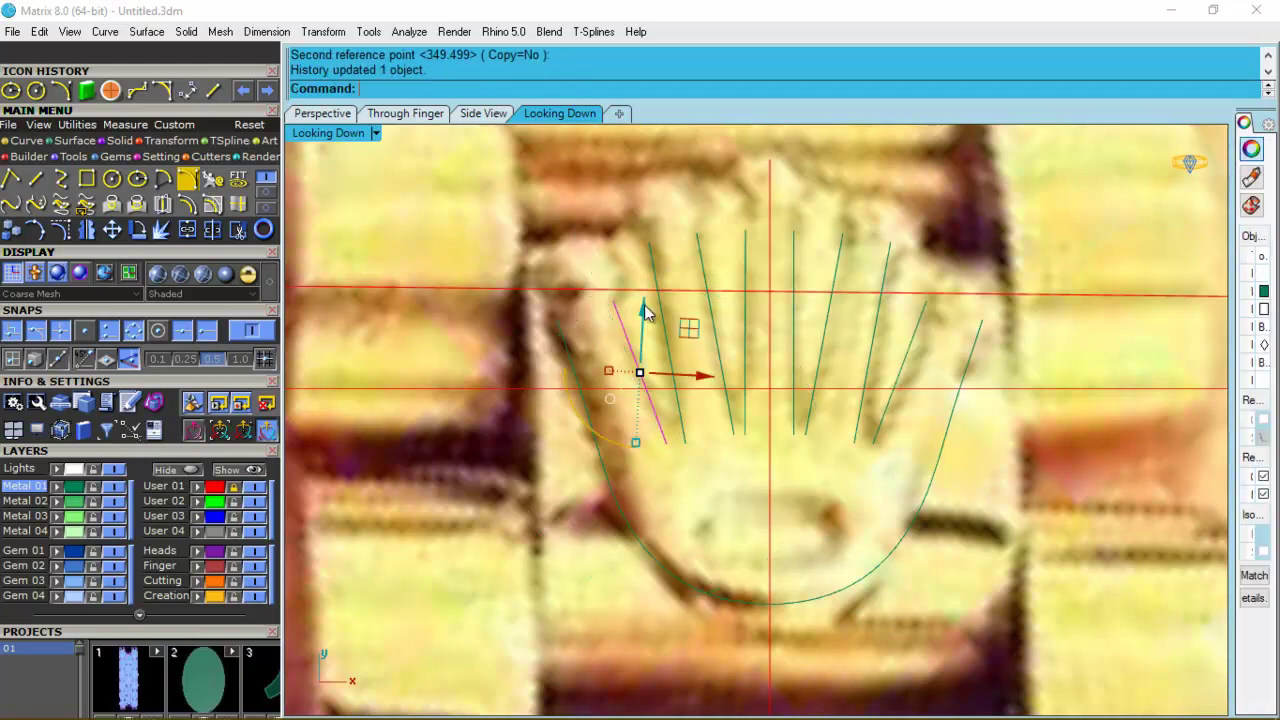
key("alt+Right")
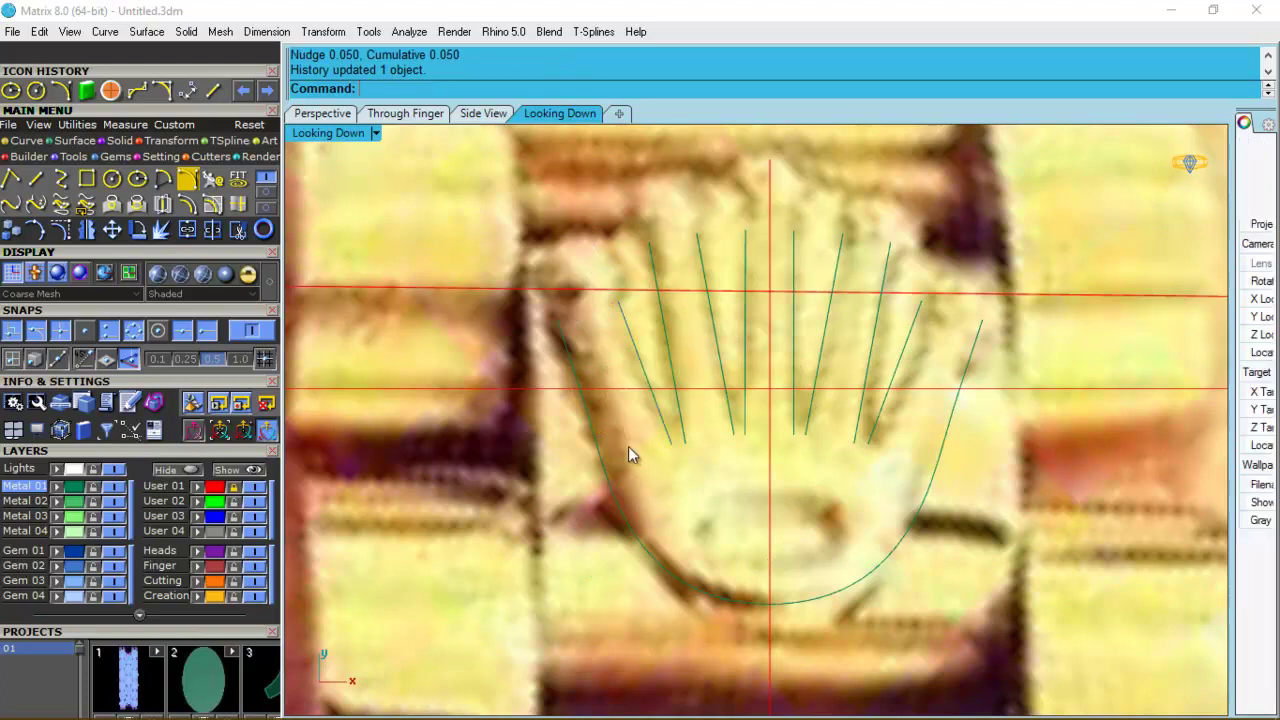
Show the outer outline's control points and nudge the four points on its left side 0.1 inward.
left_click(603, 445)
type("Q")
key("Return")
left_click_drag(543, 237, 632, 522)
key("alt+Right")
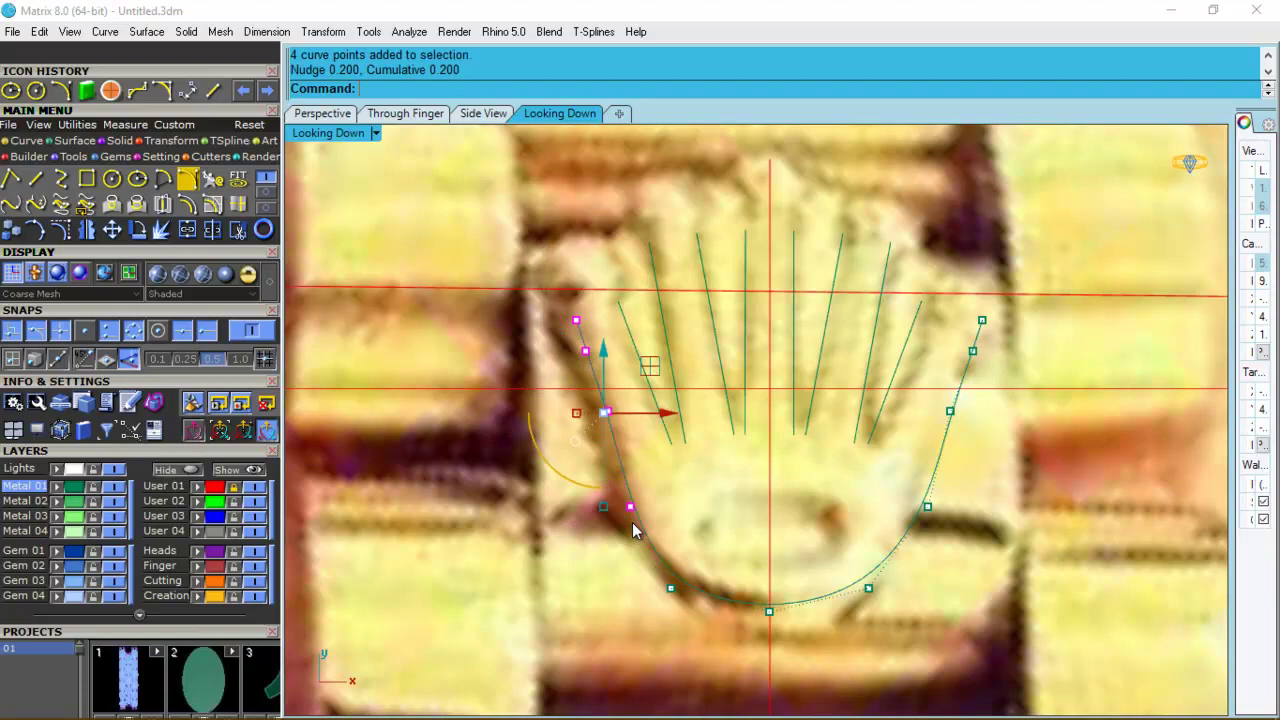
key("ctrl+z")
key("alt+Right")
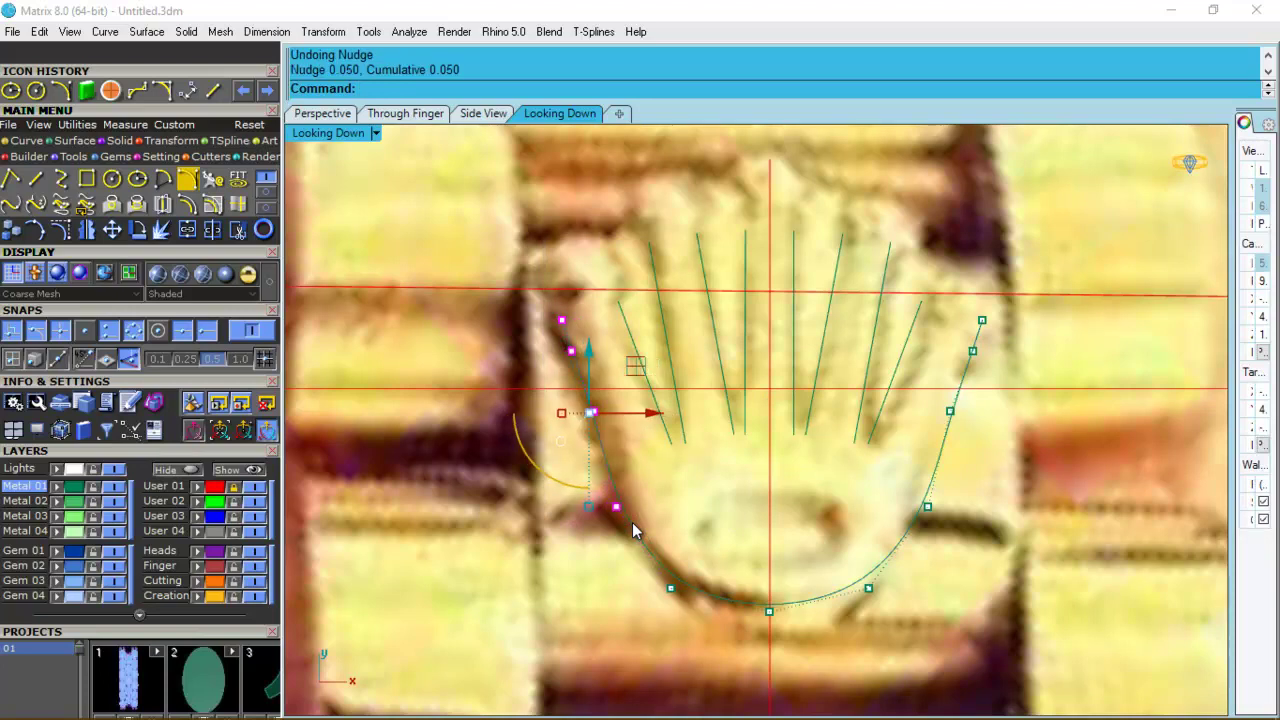
key("alt+Right")
Nudge the control points on the outline's right side 0.1 inward and leave point editing.
left_click_drag(915, 206, 1087, 583)
key("alt+Left")
key("alt+Left")
key("Escape")
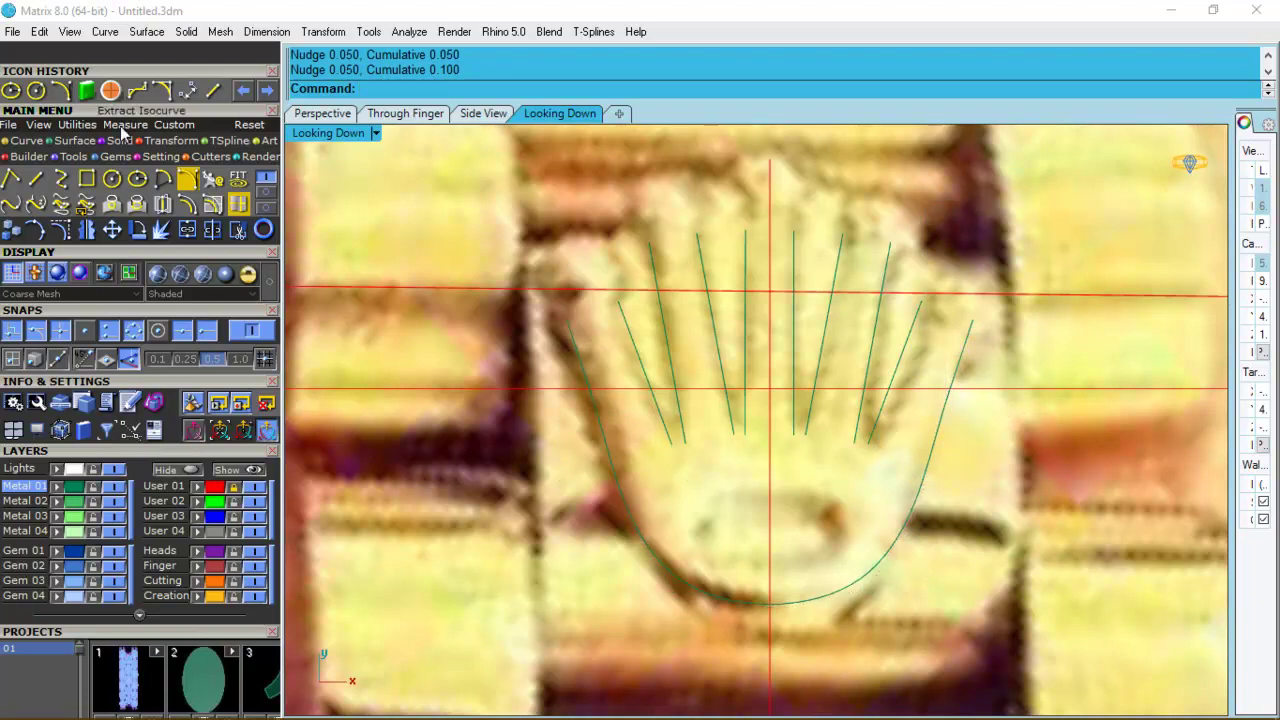
Draw a downward-bulging arc joining the lower ends of the outer left slot's two lines.
left_click(163, 90)
left_click(186, 178)
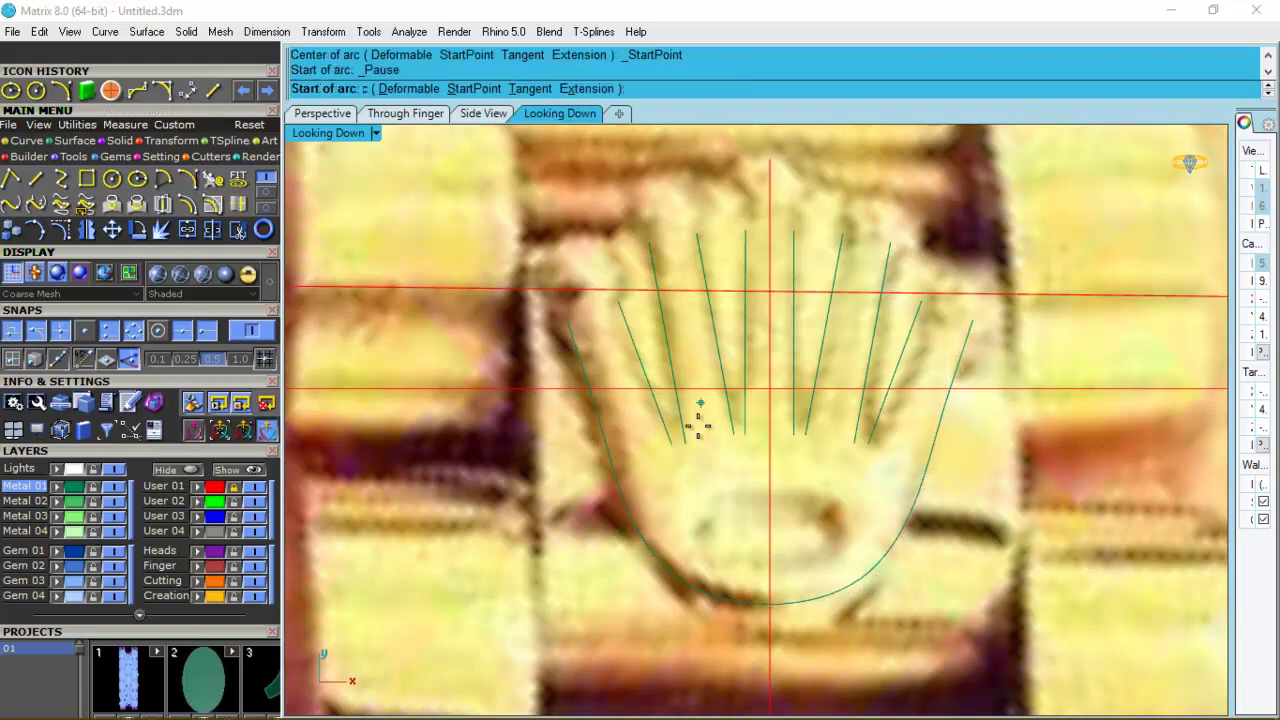
scroll(701, 412, "up", 3)
left_click(646, 470)
left_click(673, 468)
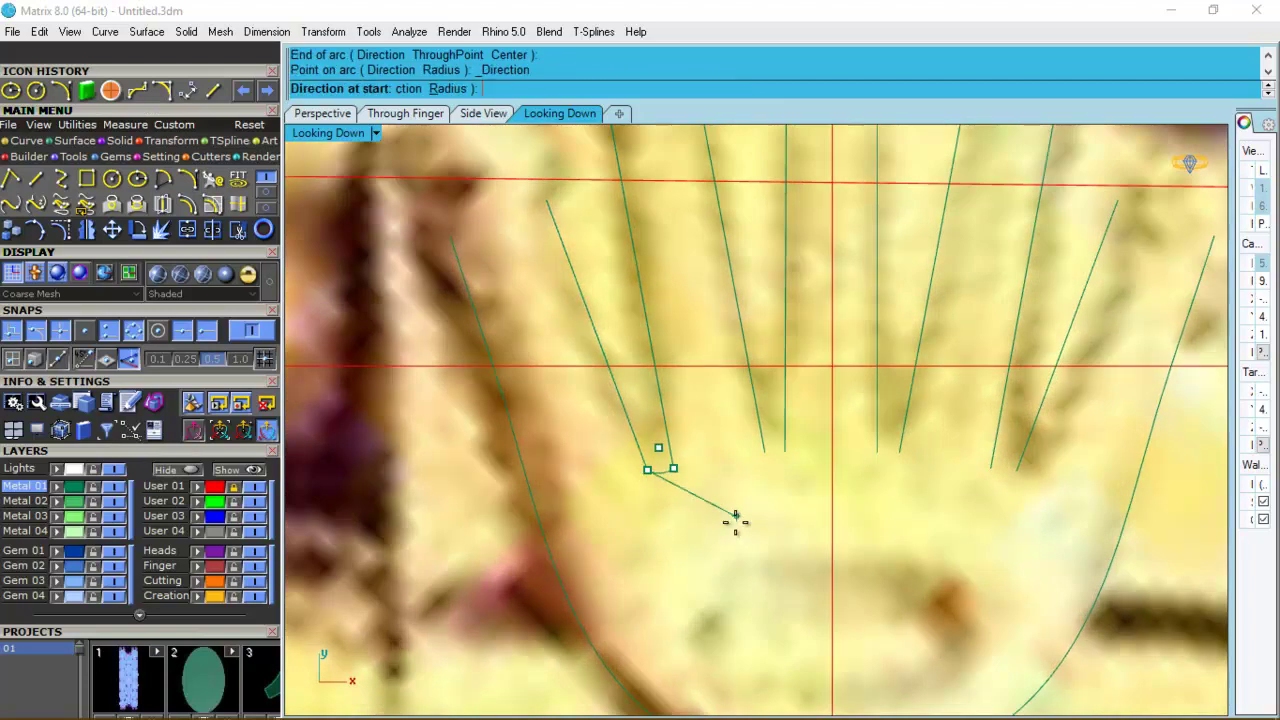
left_click(676, 570)
Close the bottom of the inner left slot with a second downward-bulging arc between its two line ends.
key("Return")
left_click(765, 452)
left_click(785, 452)
left_click(767, 515)
key("Return")
left_click(877, 451)
key("Escape")
Mirror both slot-end arcs across the vertical centre axis through the origin.
left_click(780, 461)
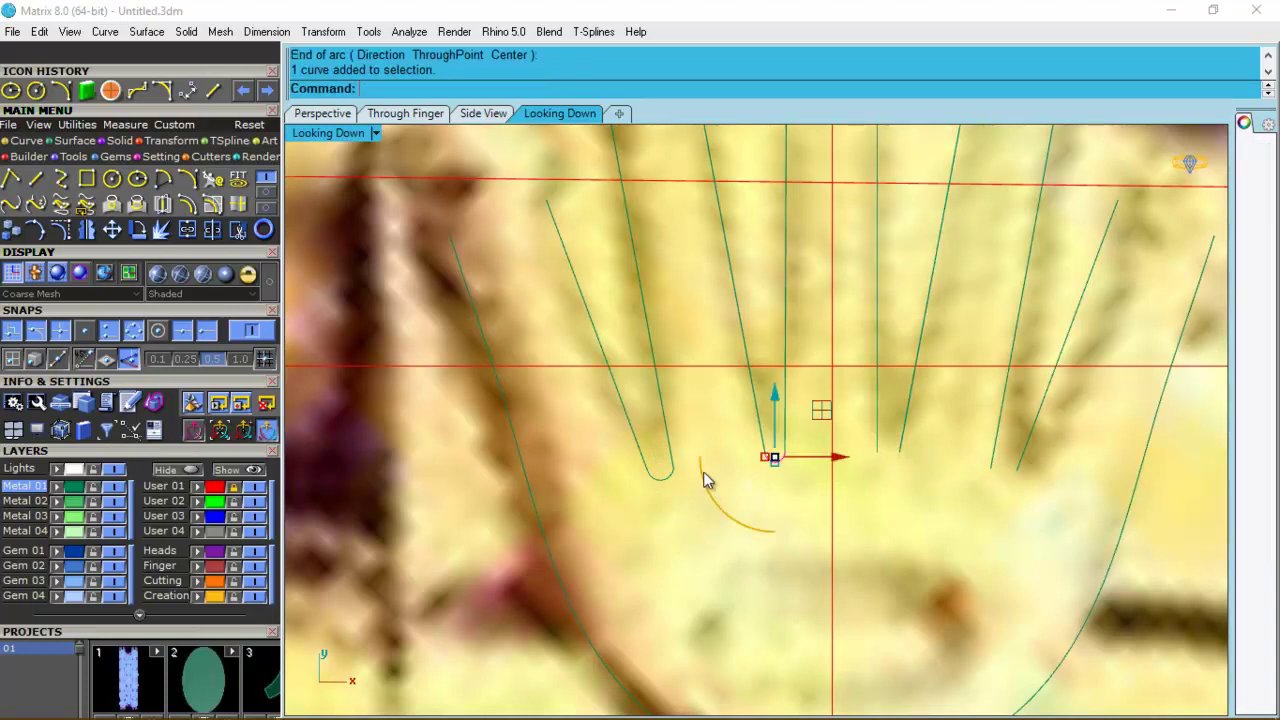
left_click(666, 478, "shift")
type("Mirror")
key("Return")
type("0")
key("Return")
left_click(768, 503)
scroll(910, 518, "down", 1)
scroll(910, 518, "down", 2)
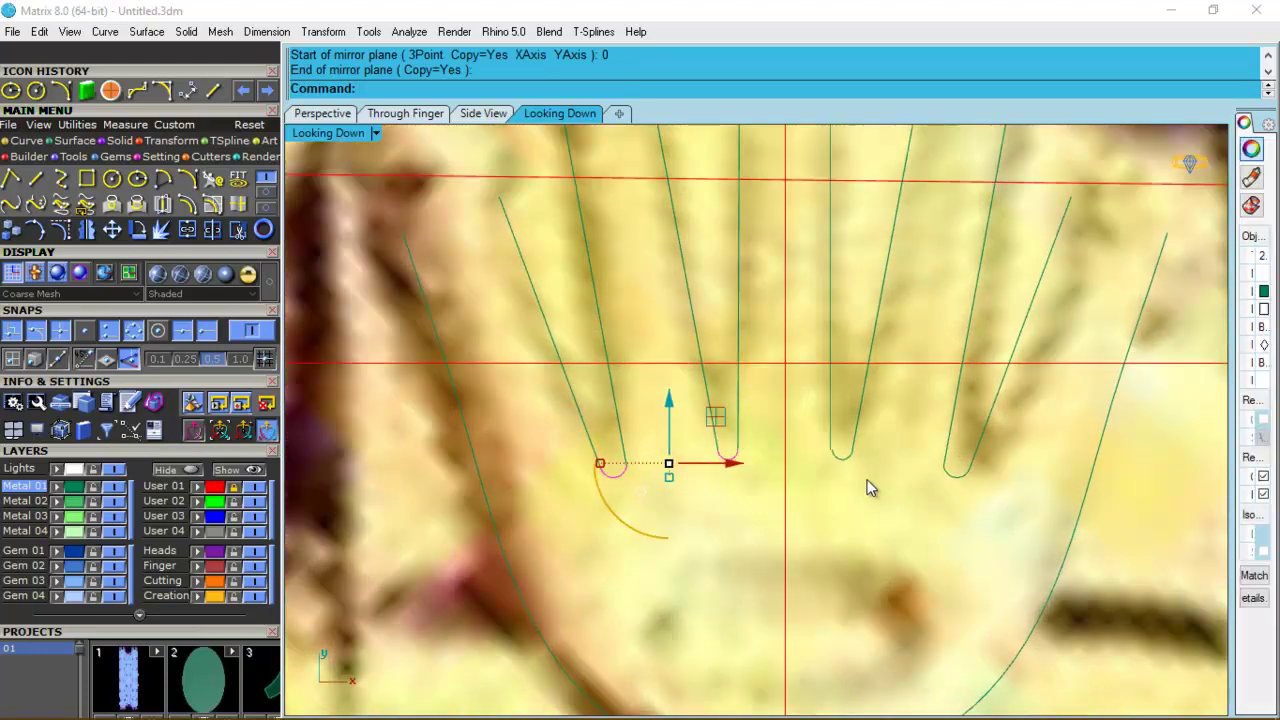
Delete the slot lines and arcs on the right half of the crown.
left_click(848, 458)
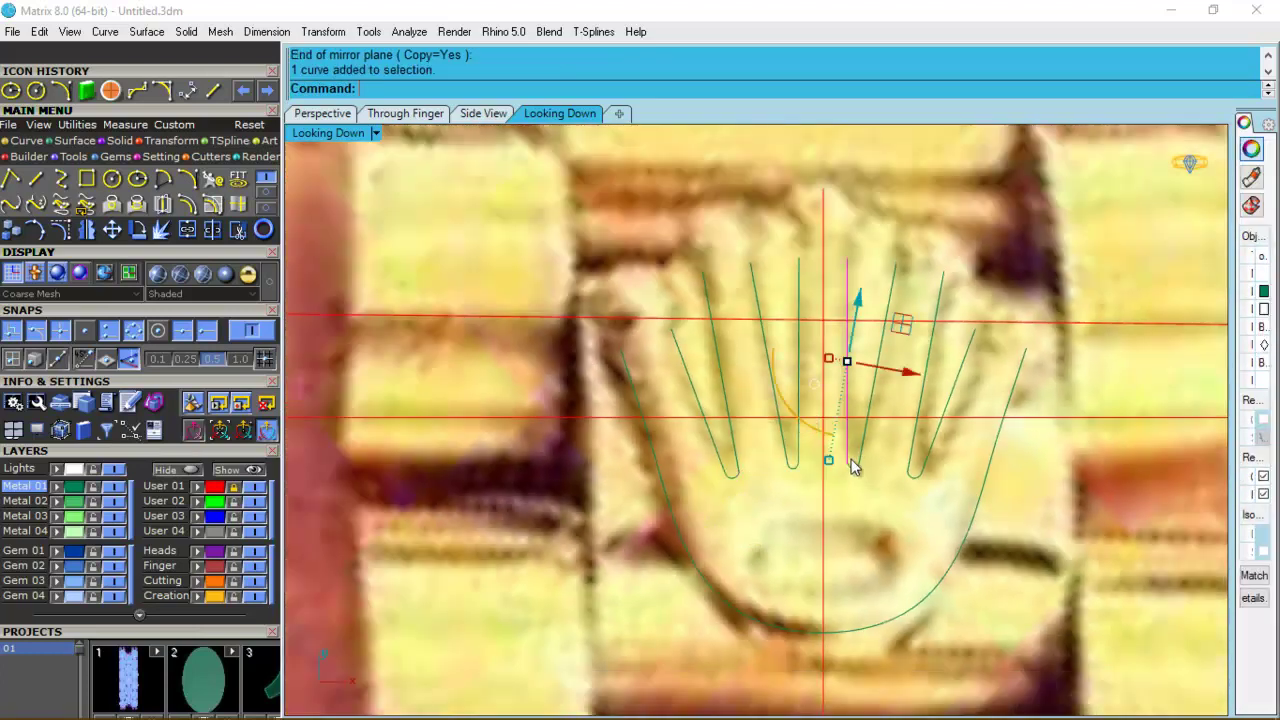
left_click(862, 459, "shift")
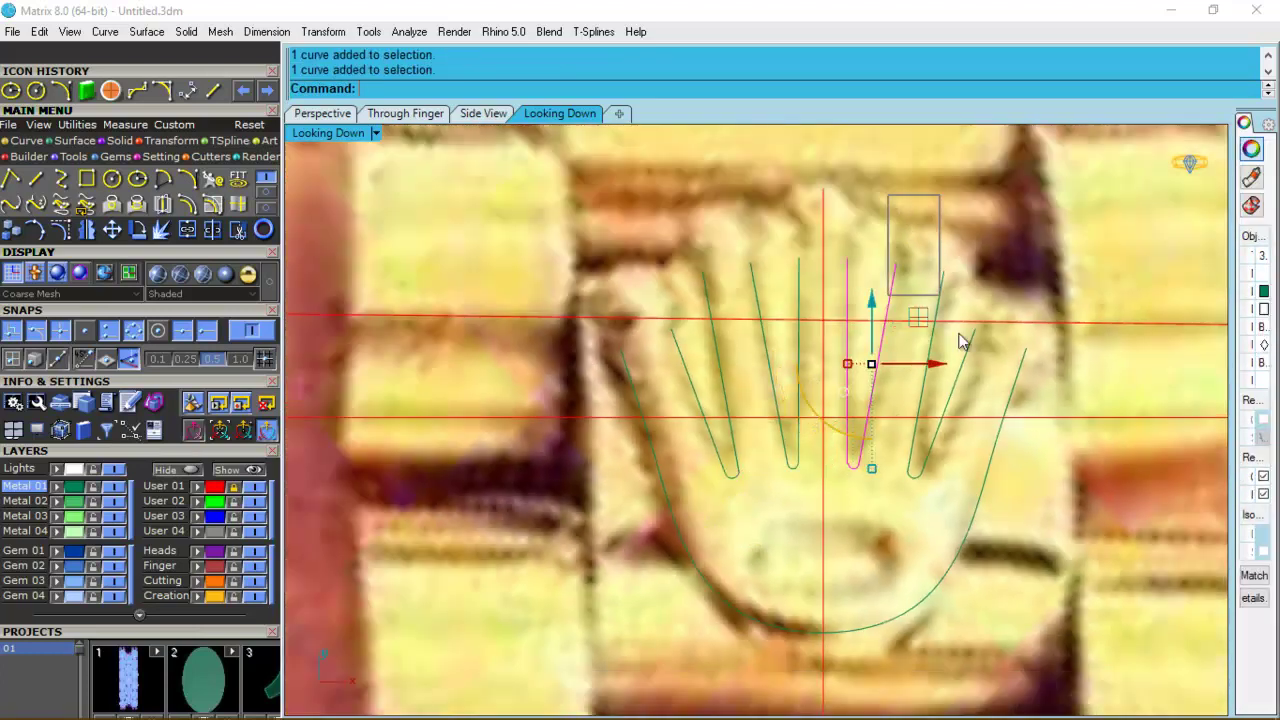
left_click_drag(916, 252, 1060, 536, "shift")
key("Delete")
Mirror the two complete left slots, lines and arcs, across the vertical centre axis through the origin.
left_click_drag(673, 212, 855, 557)
type("M")
key("Return")
type("0")
key("Return")
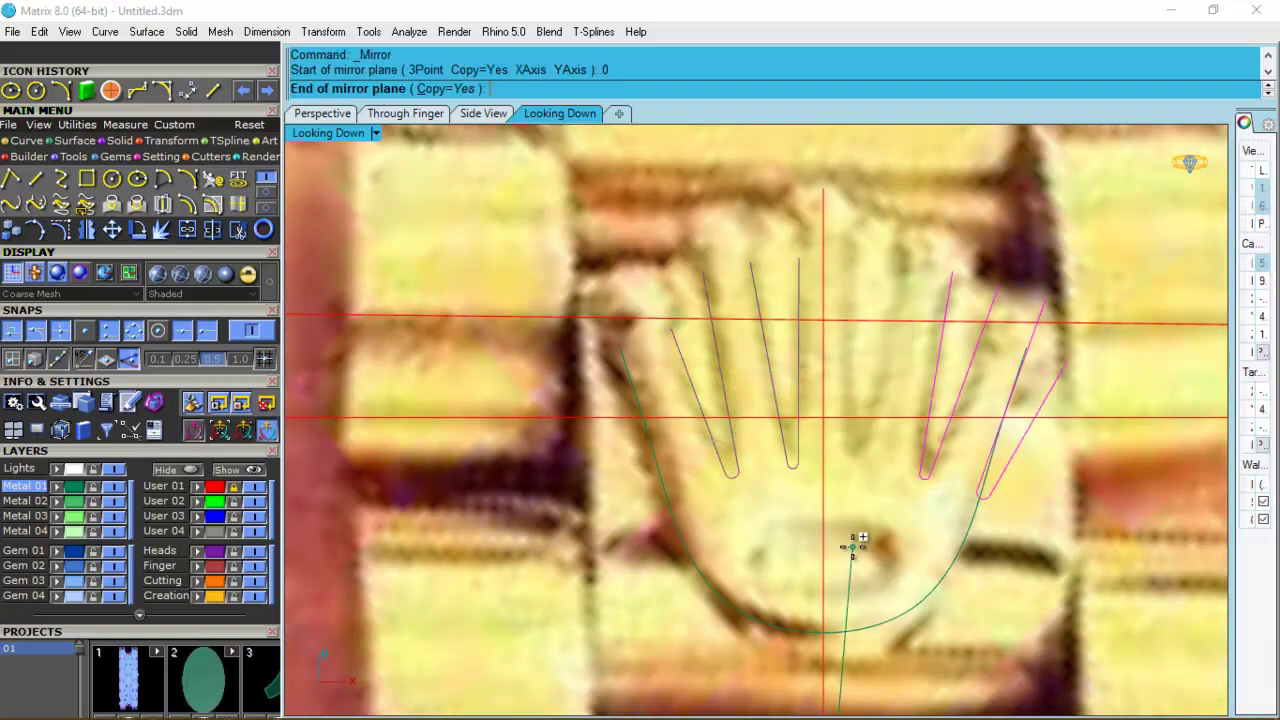
left_click(855, 548, "shift")
key("Escape")
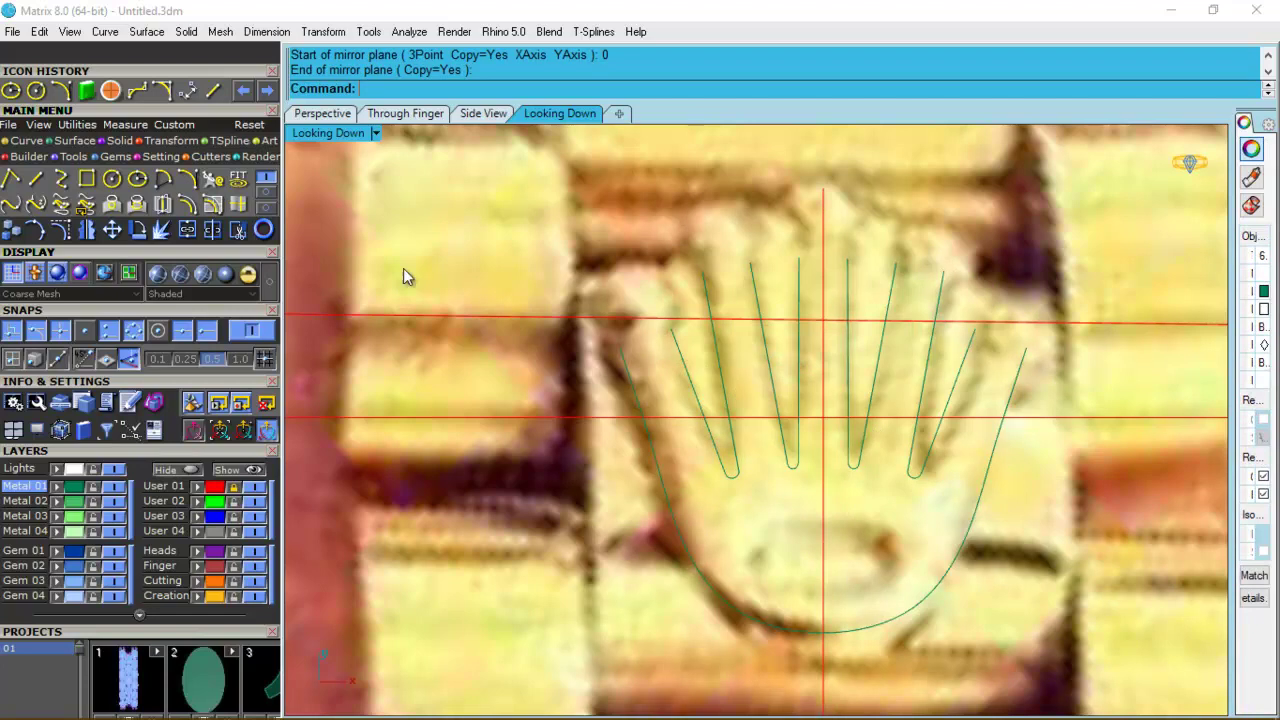
Close the tips of all five crown prongs with straight lines between the neighbouring upper curve ends.
type("l")
key("Return")
left_click(621, 349)
left_click(671, 329)
type("l")
key("Return")
left_click(703, 271)
left_click(751, 263)
key("Return")
left_click(799, 259)
left_click(847, 259)
key("Return")
left_click(896, 262)
left_click(943, 268)
key("Return")
left_click(975, 330)
left_click(1025, 349)
Select all the crown curves and join them into a single closed outline.
scroll(880, 363, "down", 1)
scroll(880, 363, "down", 1)
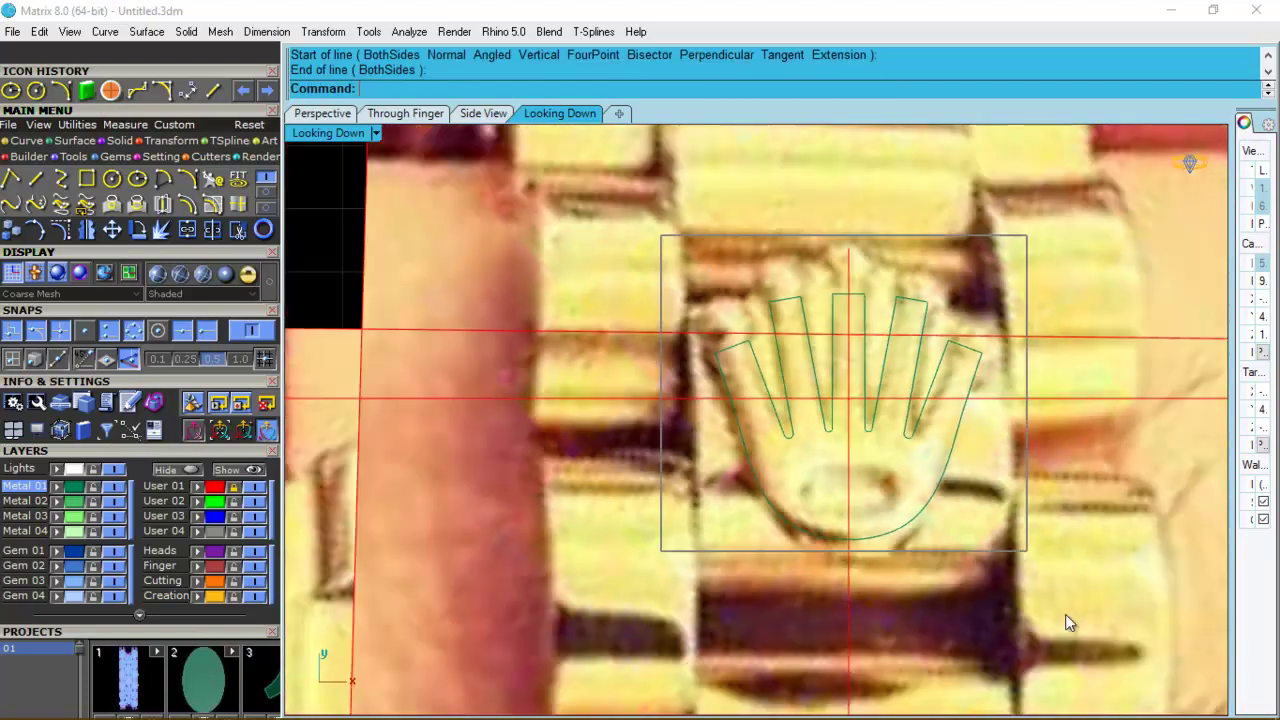
key("ctrl+a")
scroll(984, 455, "up", 2)
key("ctrl+j")
Show the crown outline's control points, nudge the lower points down 0.2 and ease them slightly back up.
type("q")
key("Return")
left_click_drag(590, 463, 1008, 586)
left_click_drag(532, 428, 1042, 549, "shift")
key("alt+Down")
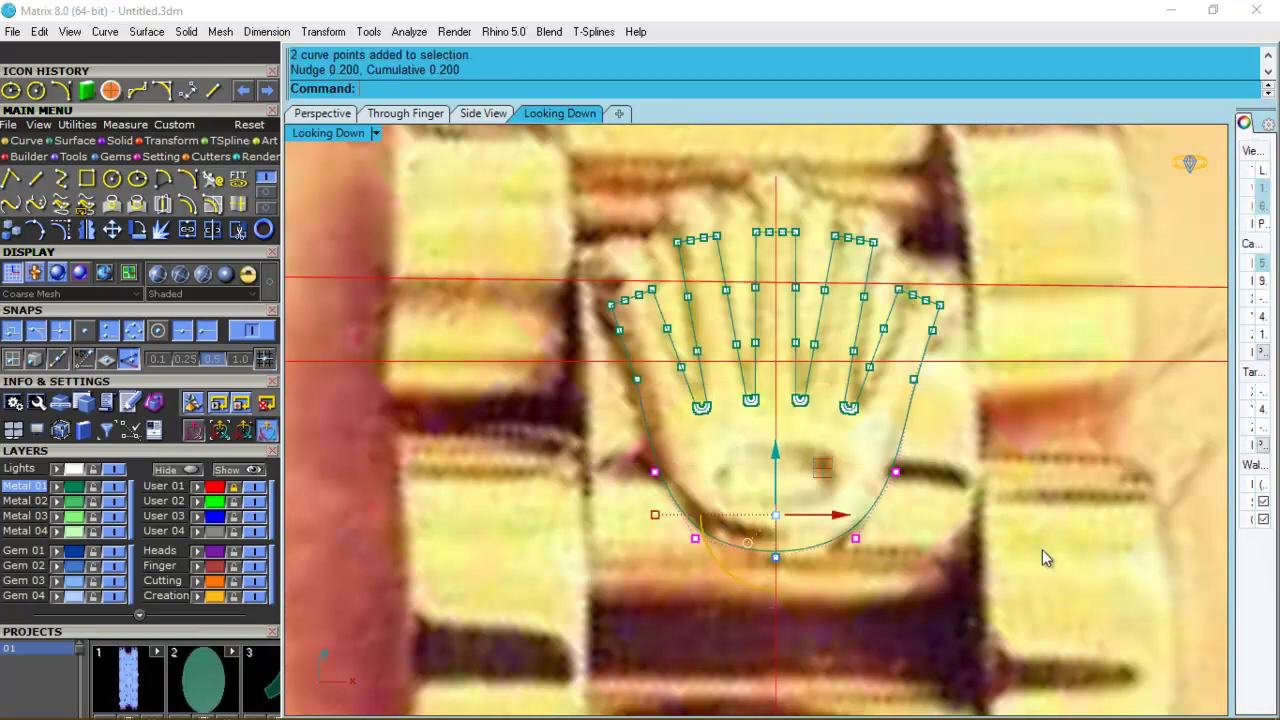
key("ctrl+alt+Up")
key("Escape")
Pull the two lower corner control points inward, and lower and narrow the pair above them to match the photo.
left_click_drag(619, 493, 982, 579)
left_click_drag(698, 555, 708, 565)
left_click_drag(714, 496, 966, 498)
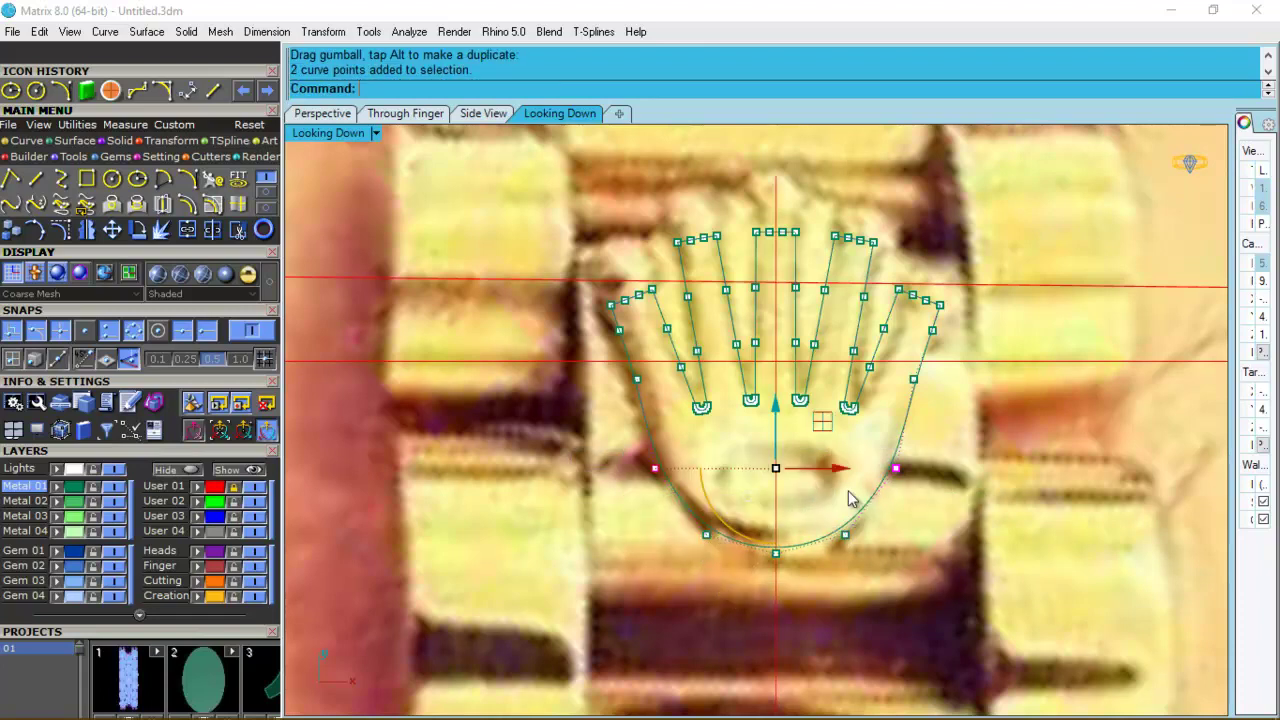
left_click_drag(775, 425, 782, 432)
left_click_drag(650, 487, 663, 490)
key("Escape")
key("Escape")
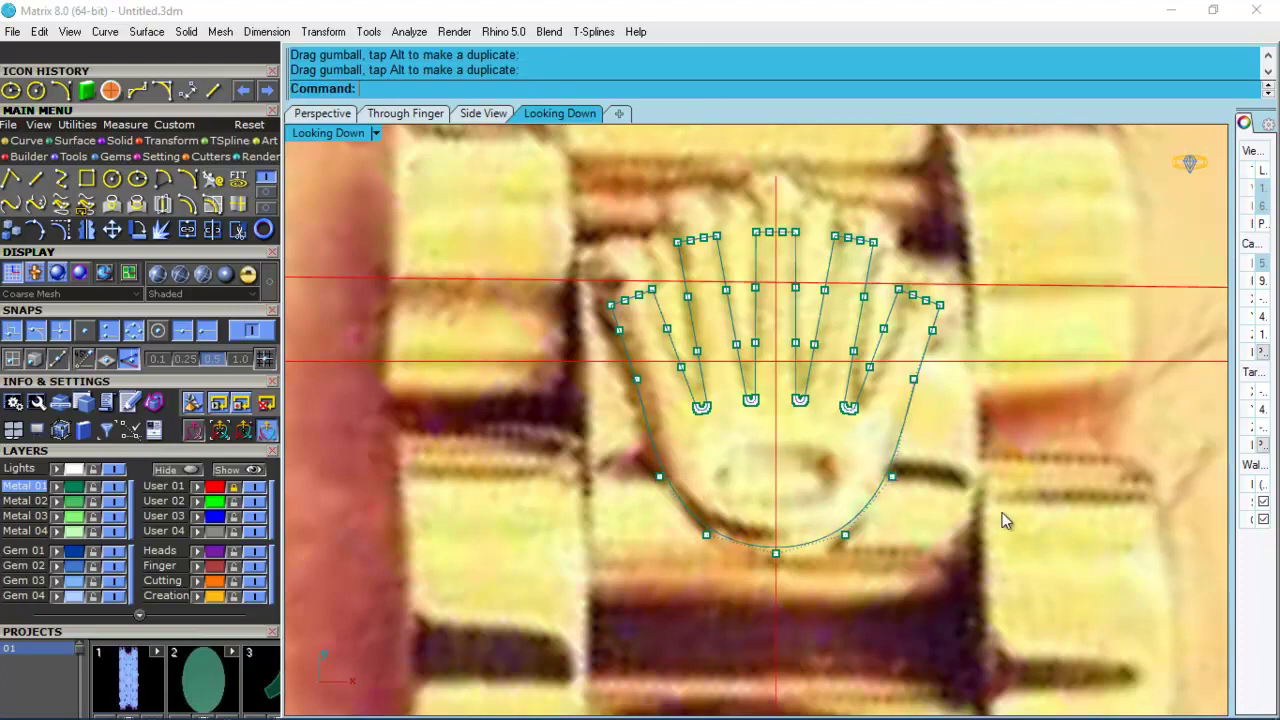
Start a solid extrusion of the closed crown outline in the perspective view, with extruding to both sides turned off.
left_click(889, 476)
right_click_drag(868, 382, 720, 449)
left_click(335, 118)
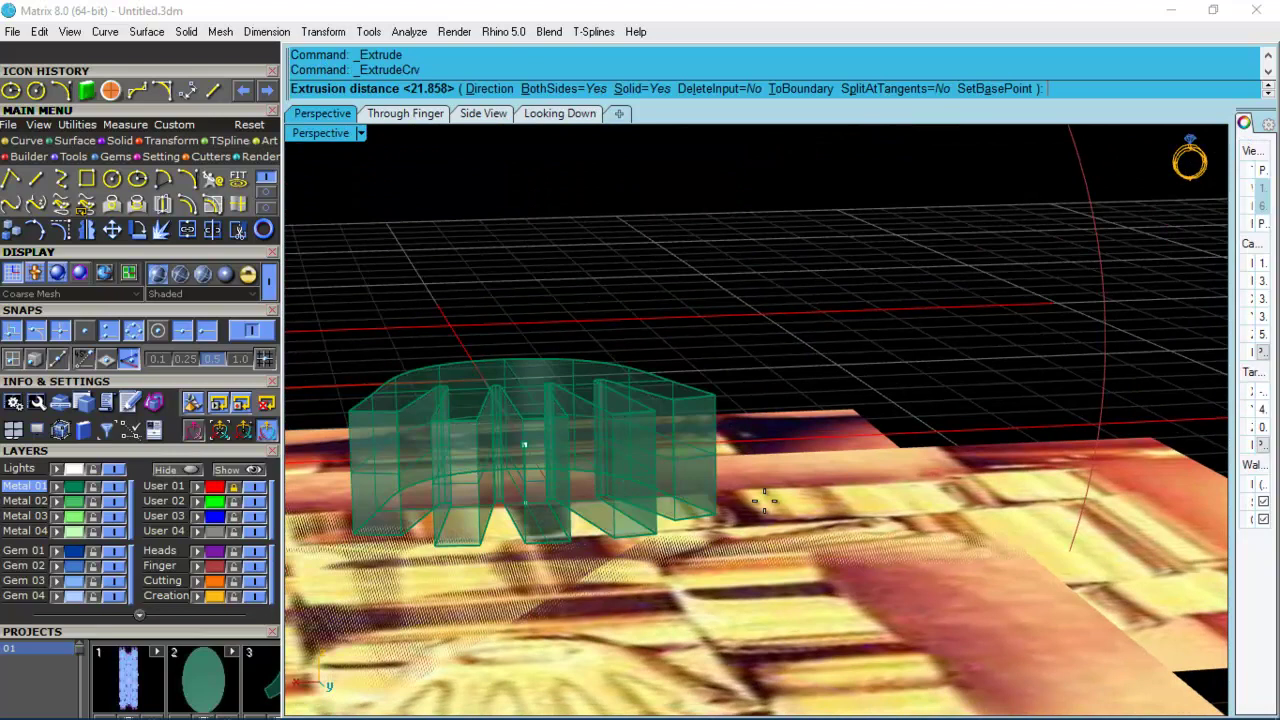
right_click_drag(765, 492, 810, 486)
type("B")
key("Return")
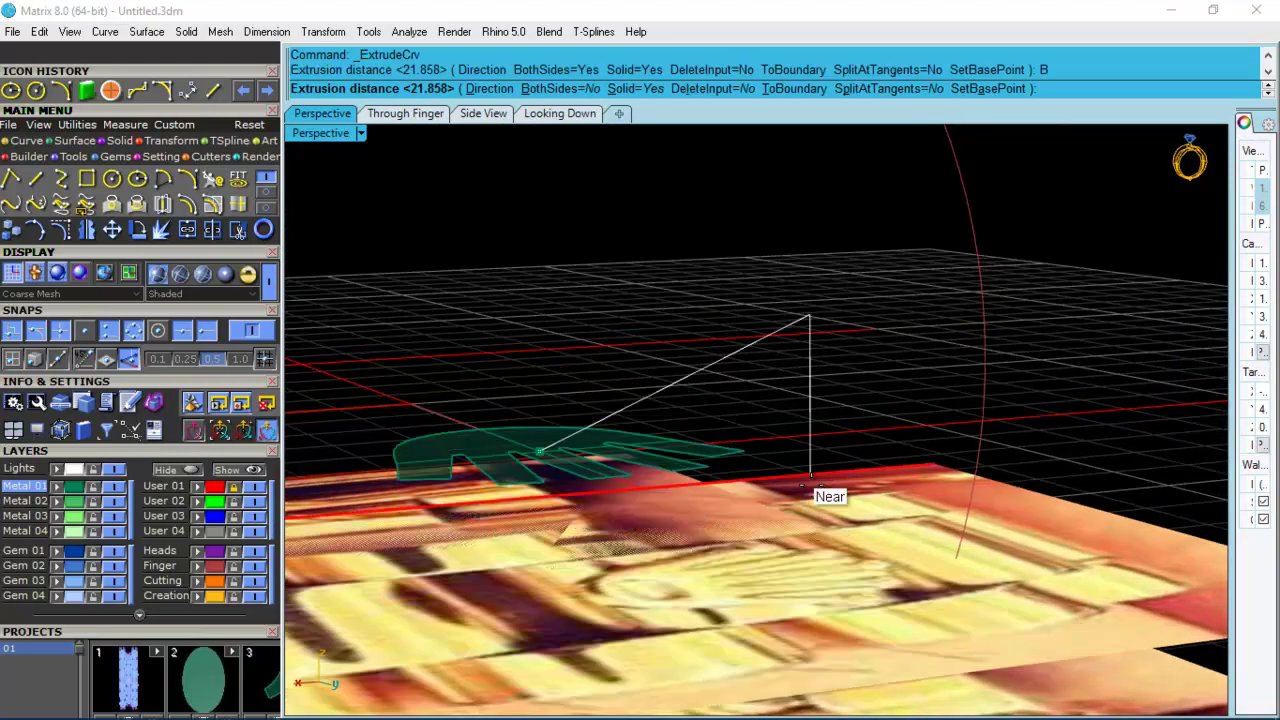
Try extruding the crown outline by 0.8 and by 0.5, undoing each attempt.
left_click(803, 487)
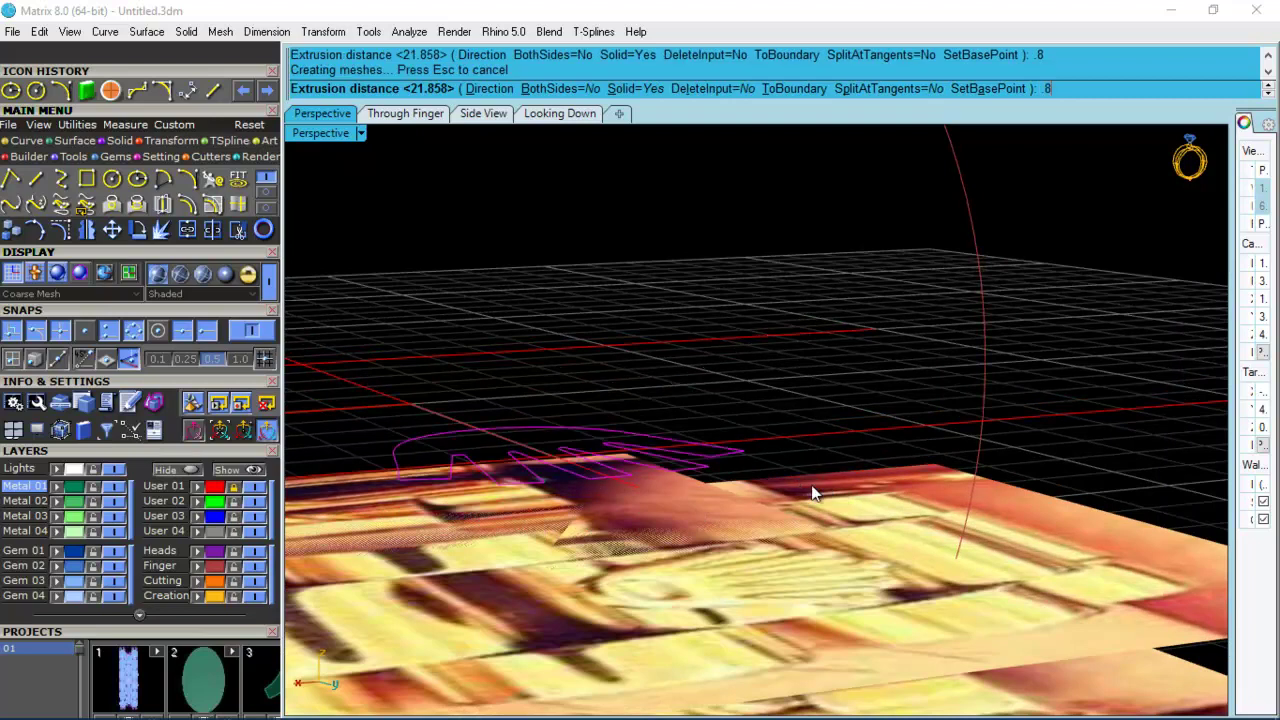
key("ctrl+z")
right_click(795, 505)
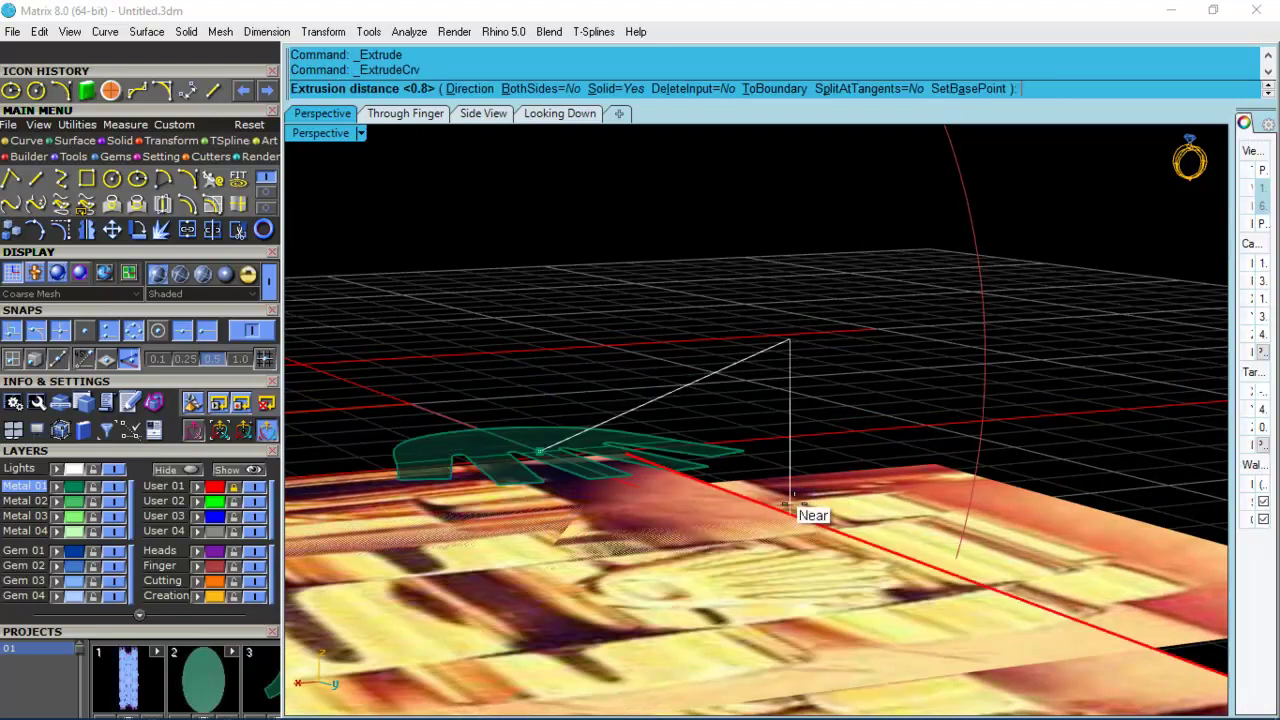
key("Return")
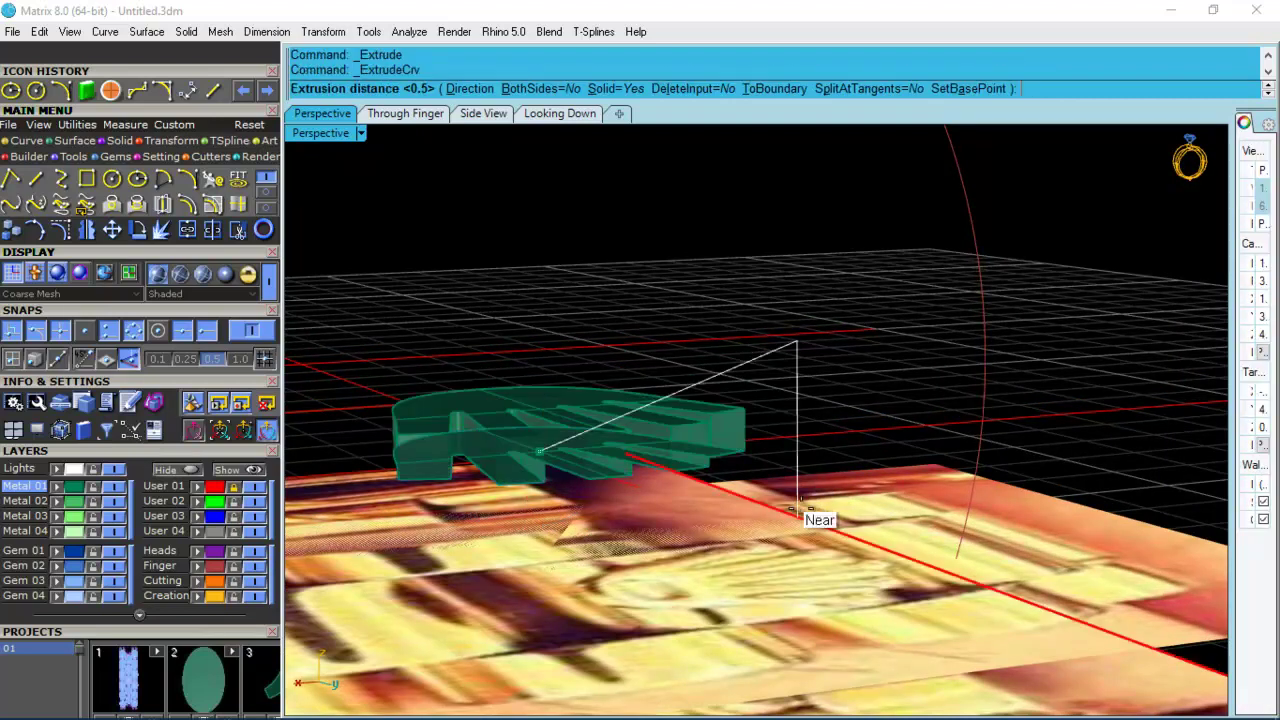
left_click(785, 504)
right_click_drag(687, 493, 790, 505)
key("ctrl+z")
Extrude the crown outline as a one-sided solid with a distance of 0.75.
right_click(790, 505)
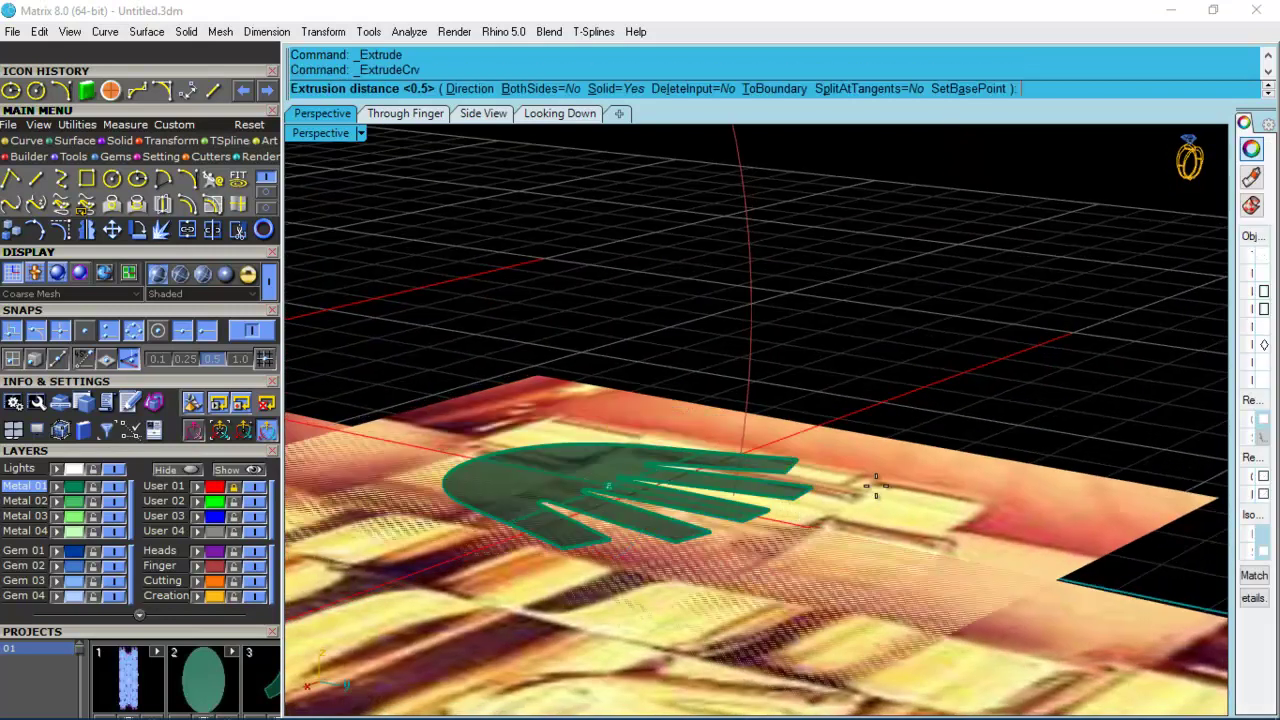
type(".7")
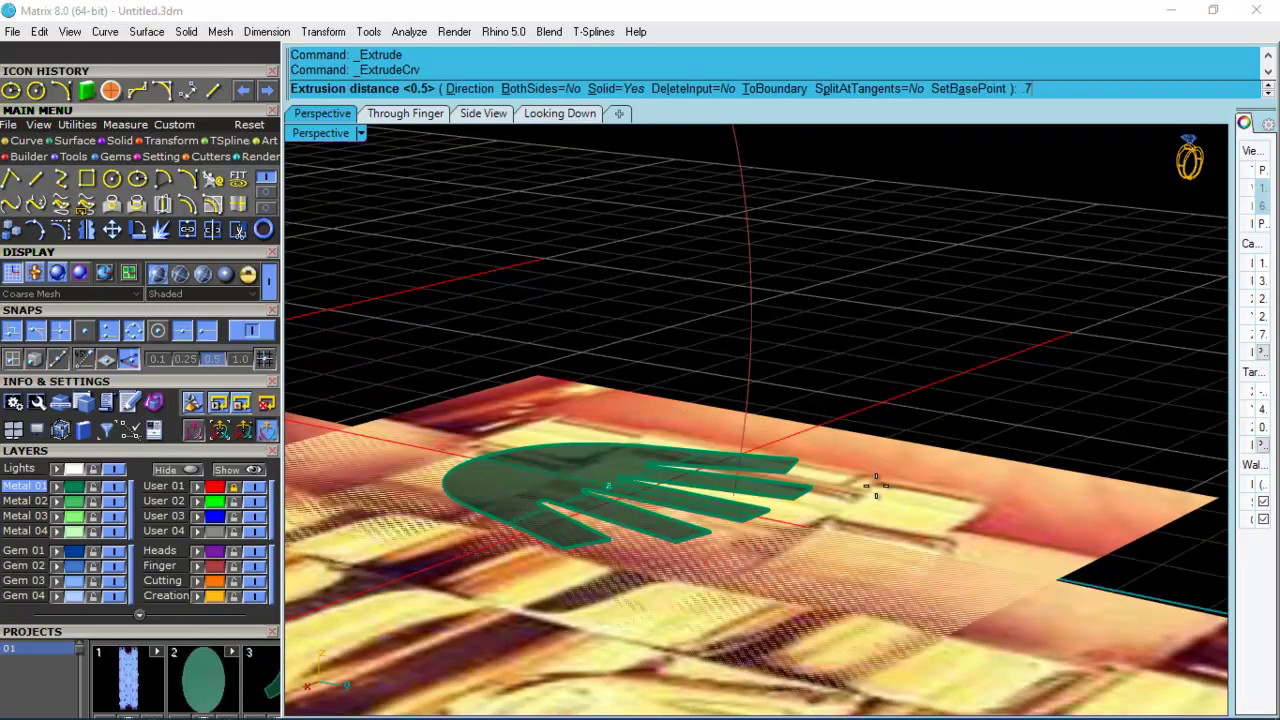
type("5")
key("Return")
right_click_drag(886, 509, 757, 310)
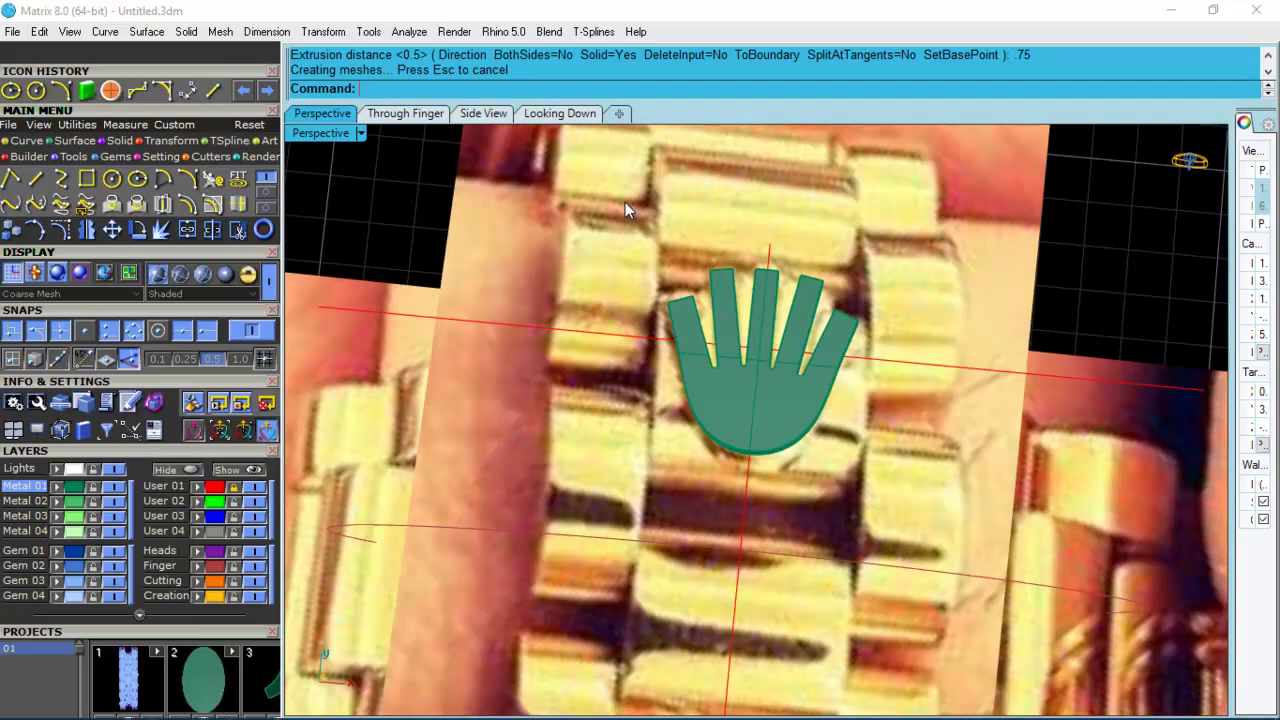
In the top view, add a sphere centred at the tip of the crown's leftmost prong, wider than the prong.
left_click(560, 113)
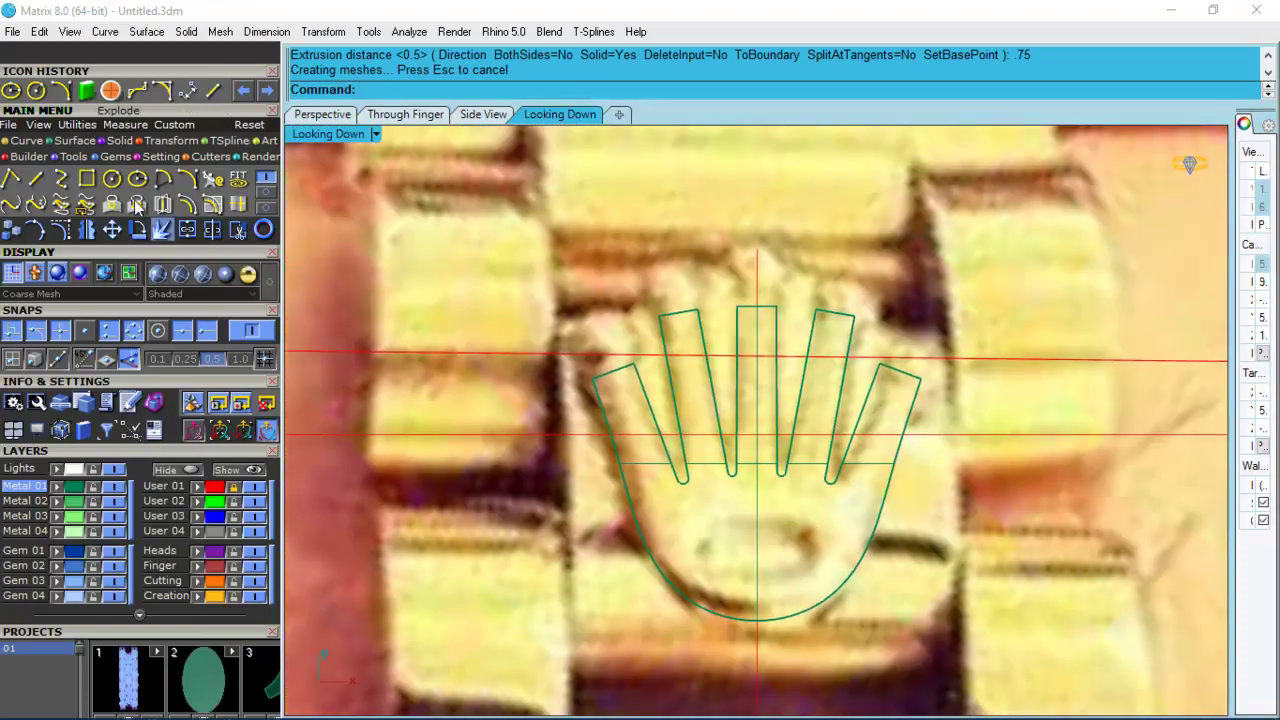
mouse_move(116, 140)
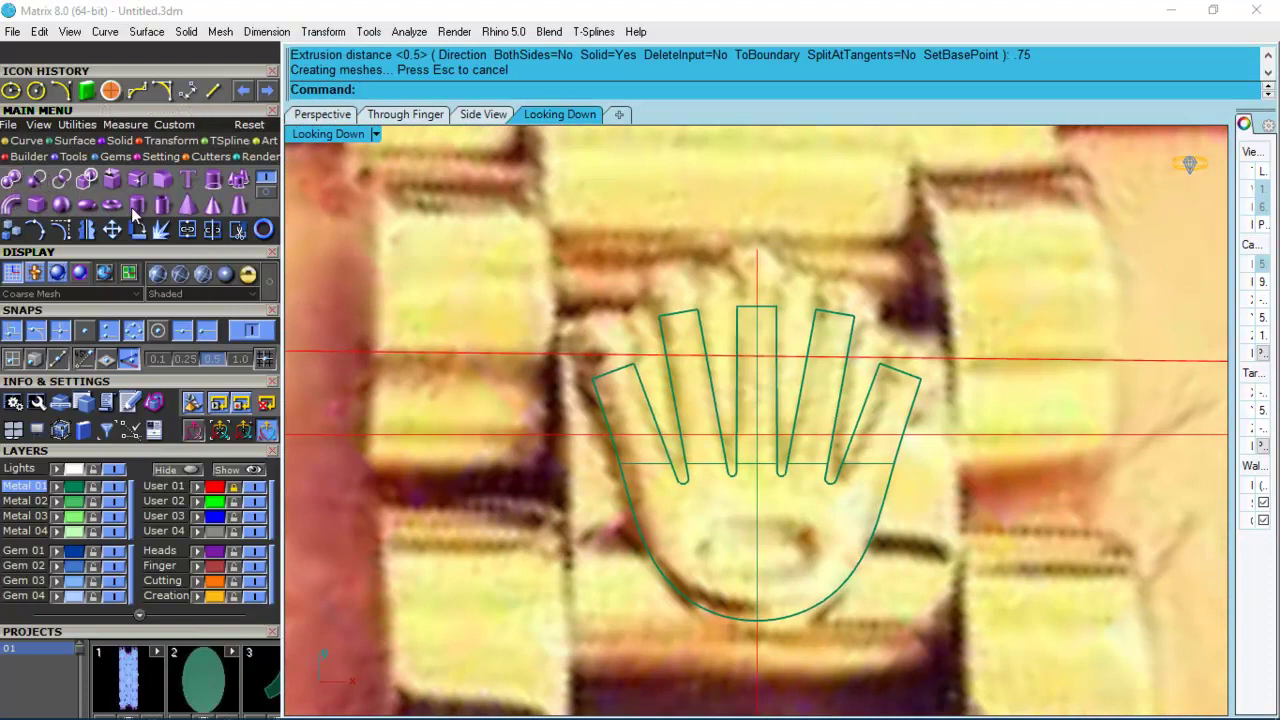
left_click(11, 180)
scroll(616, 252, "up", 5)
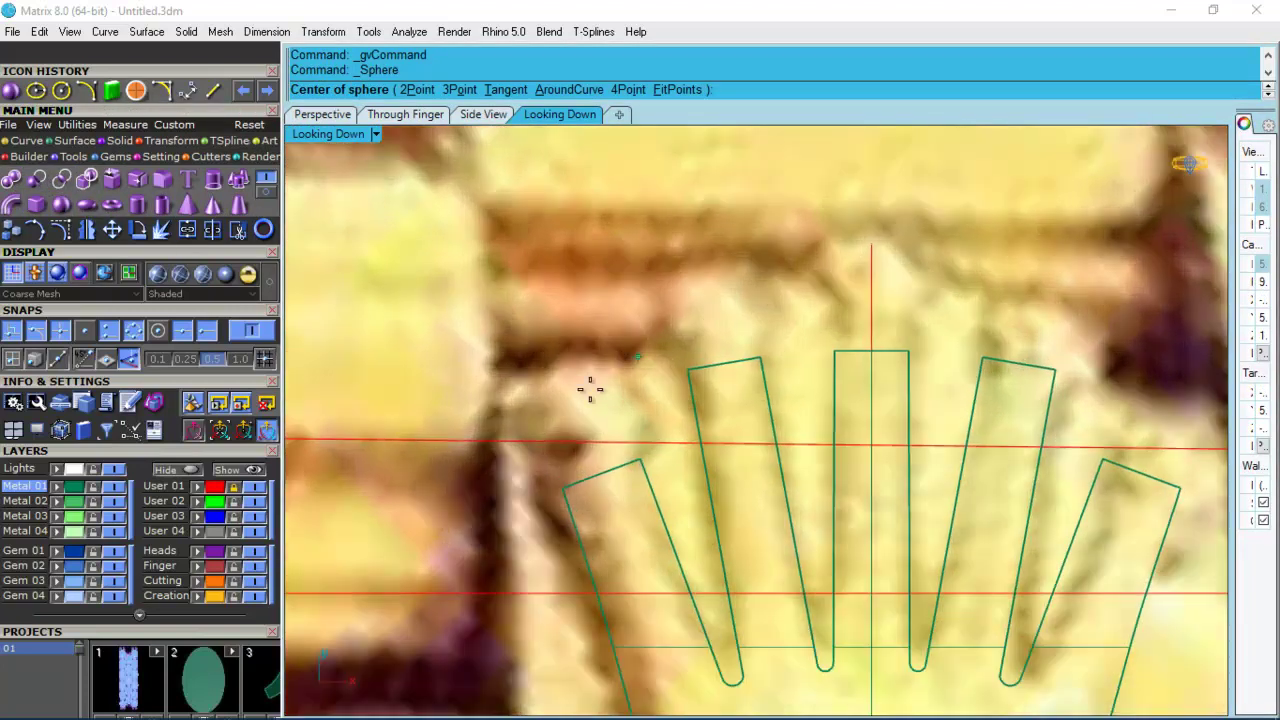
left_click(601, 474)
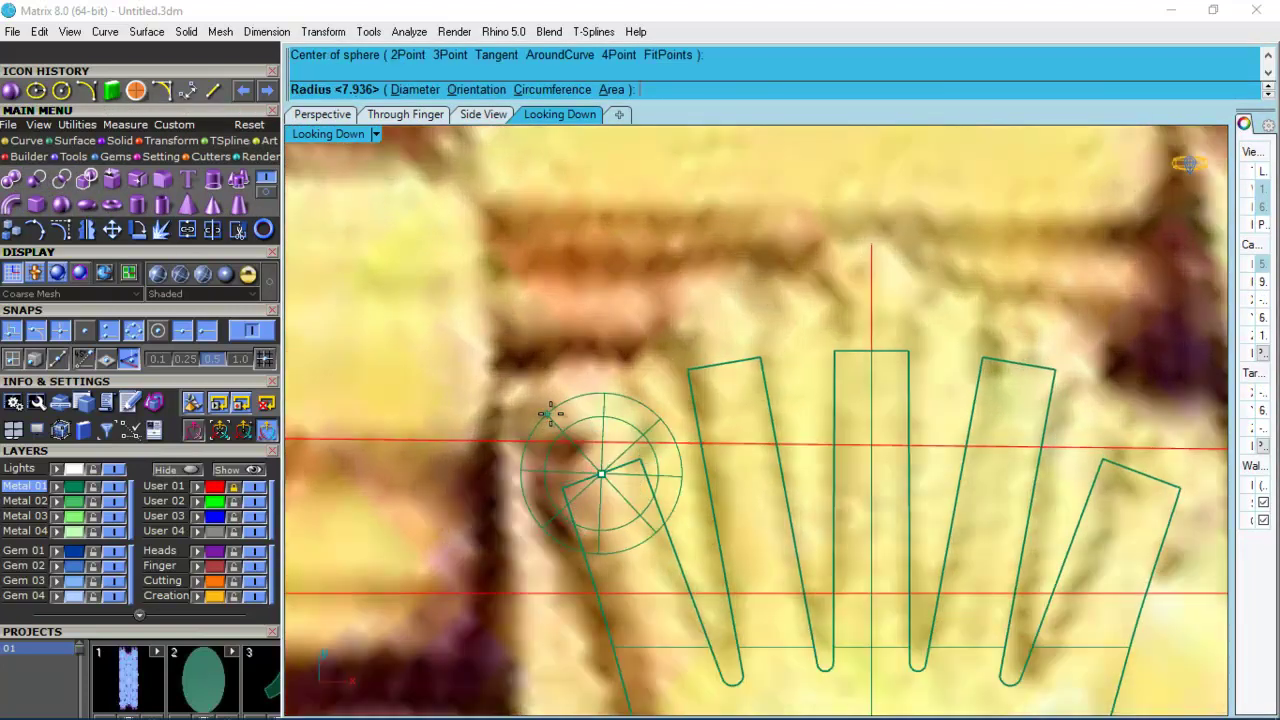
left_click(571, 414)
Shift the sphere up to match the photo and copy it to the tips of the second and middle prongs.
left_click(620, 442)
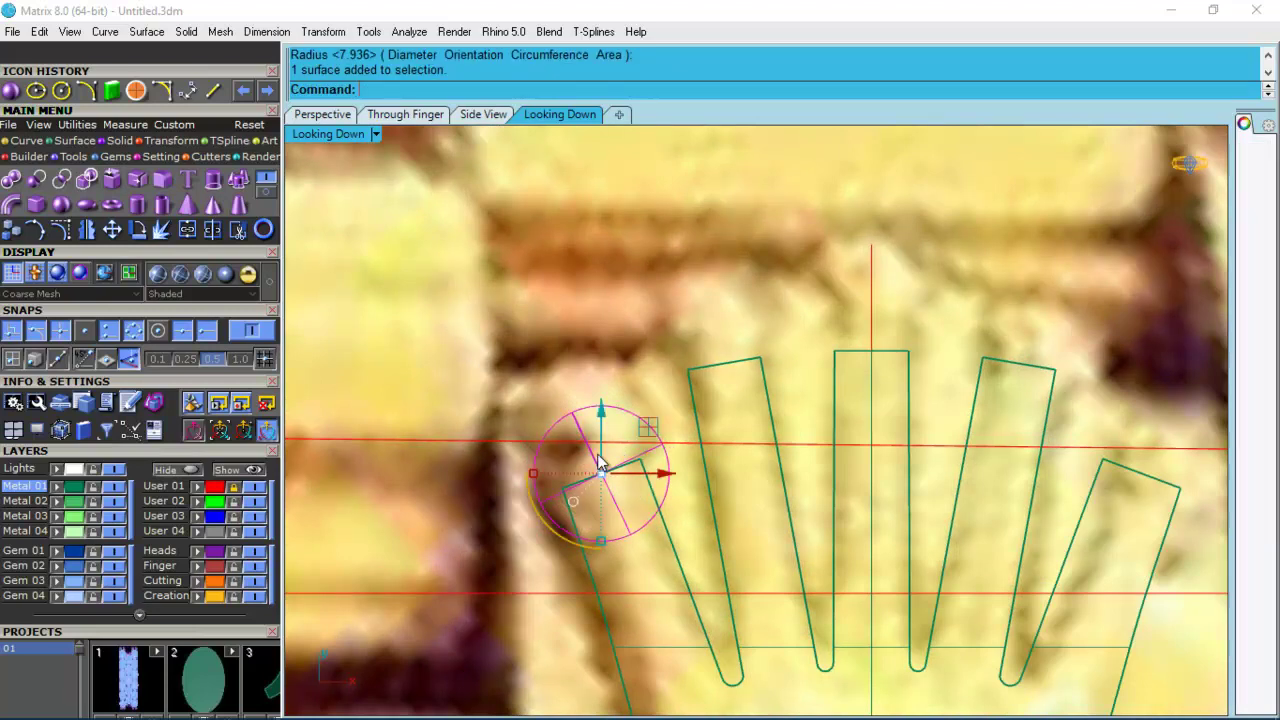
left_click_drag(647, 430, 914, 255)
key("alt")
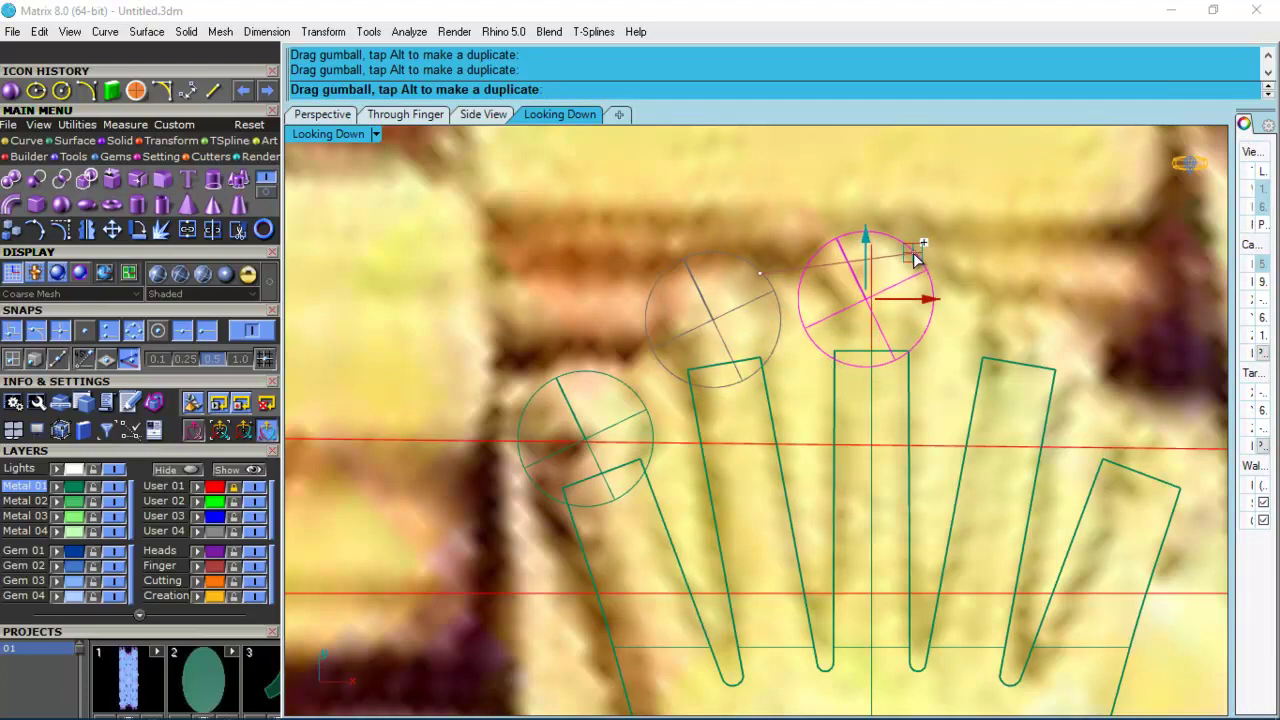
left_click_drag(914, 259, 920, 257)
Lower the second prong's sphere slightly and adjust the middle prong's sphere vertically so it sits on the tip.
left_click(748, 325)
left_click_drag(762, 278, 762, 300)
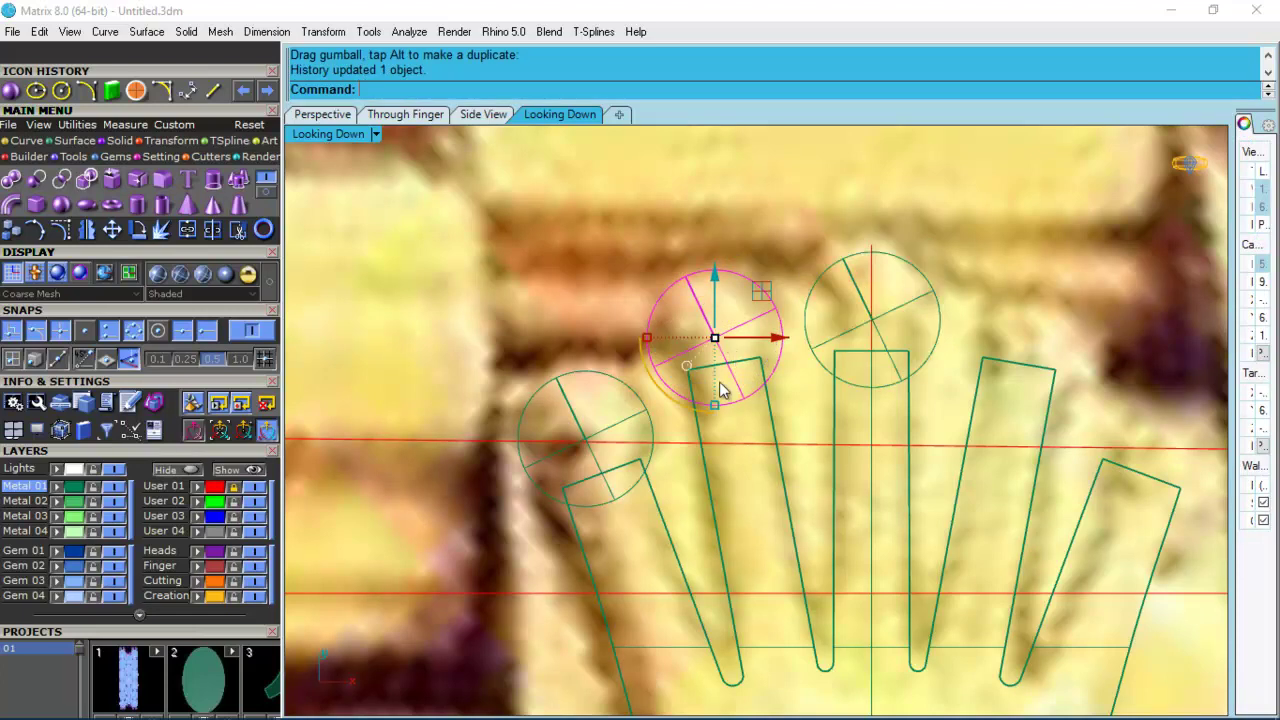
left_click(889, 320)
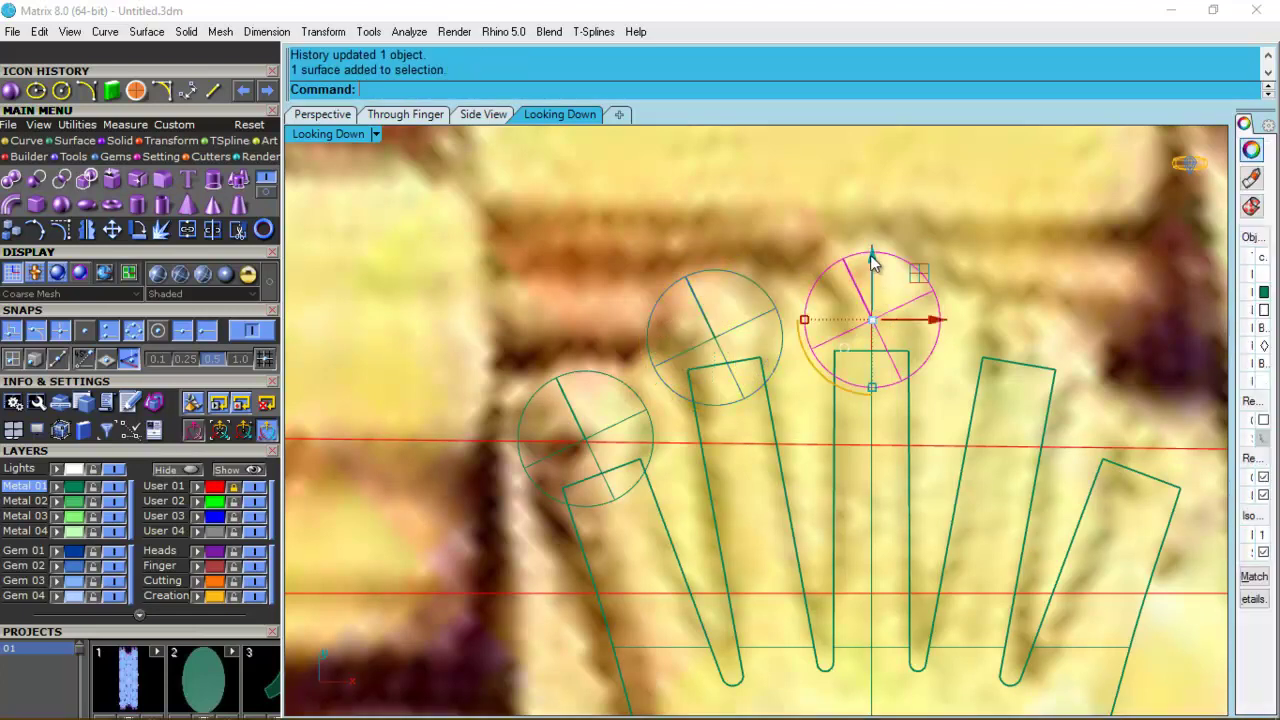
left_click_drag(872, 262, 872, 245)
key("Escape")
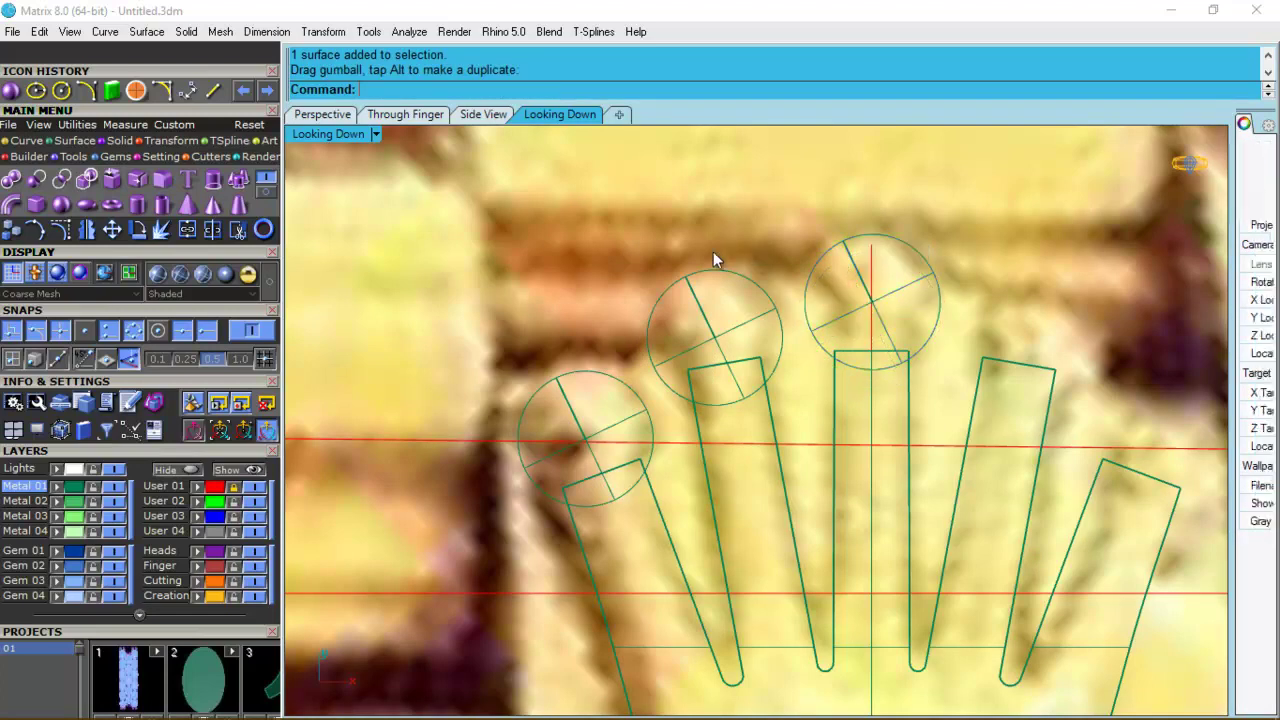
Nudge the second prong's sphere down and inward, and lower the leftmost prong's sphere slightly onto its tip.
left_click(752, 289)
left_click_drag(760, 289, 770, 296)
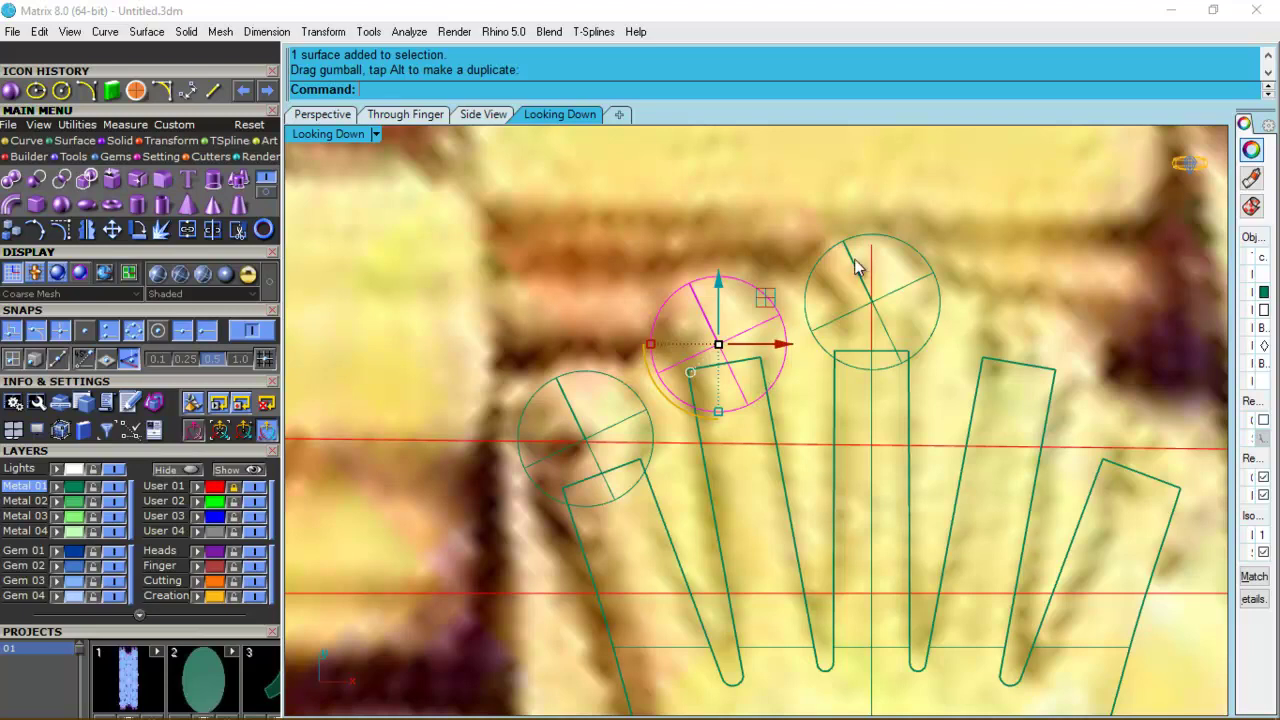
left_click_drag(762, 309, 764, 317)
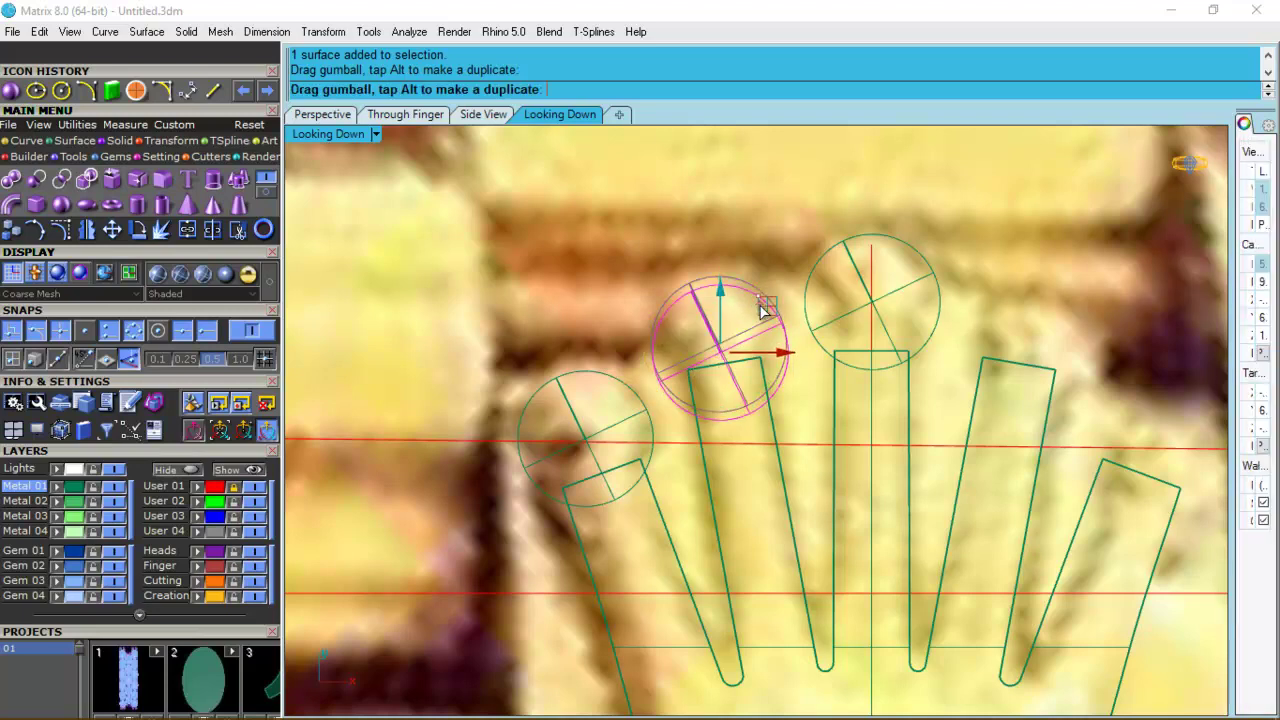
left_click_drag(545, 404, 530, 414)
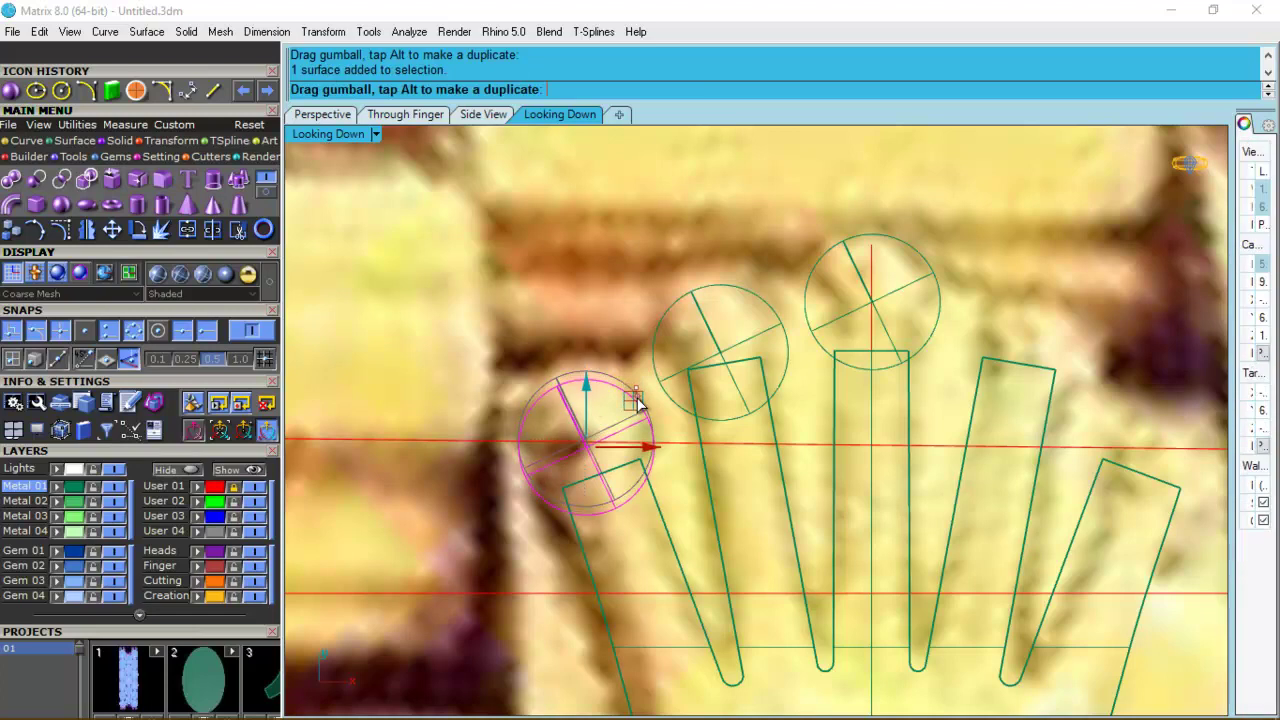
left_click_drag(637, 403, 637, 405)
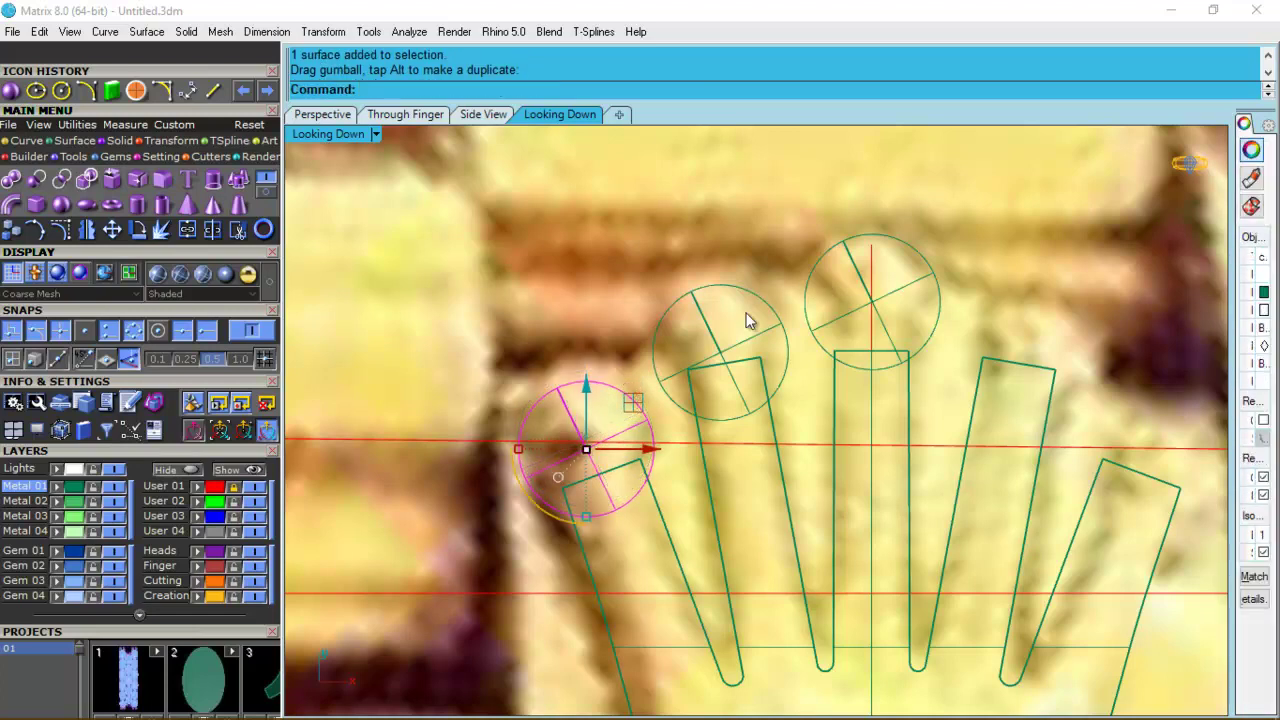
Draw a slanted straight line across the second prong from the left, just below its tip inside the sphere.
left_click(762, 372)
left_click(846, 434)
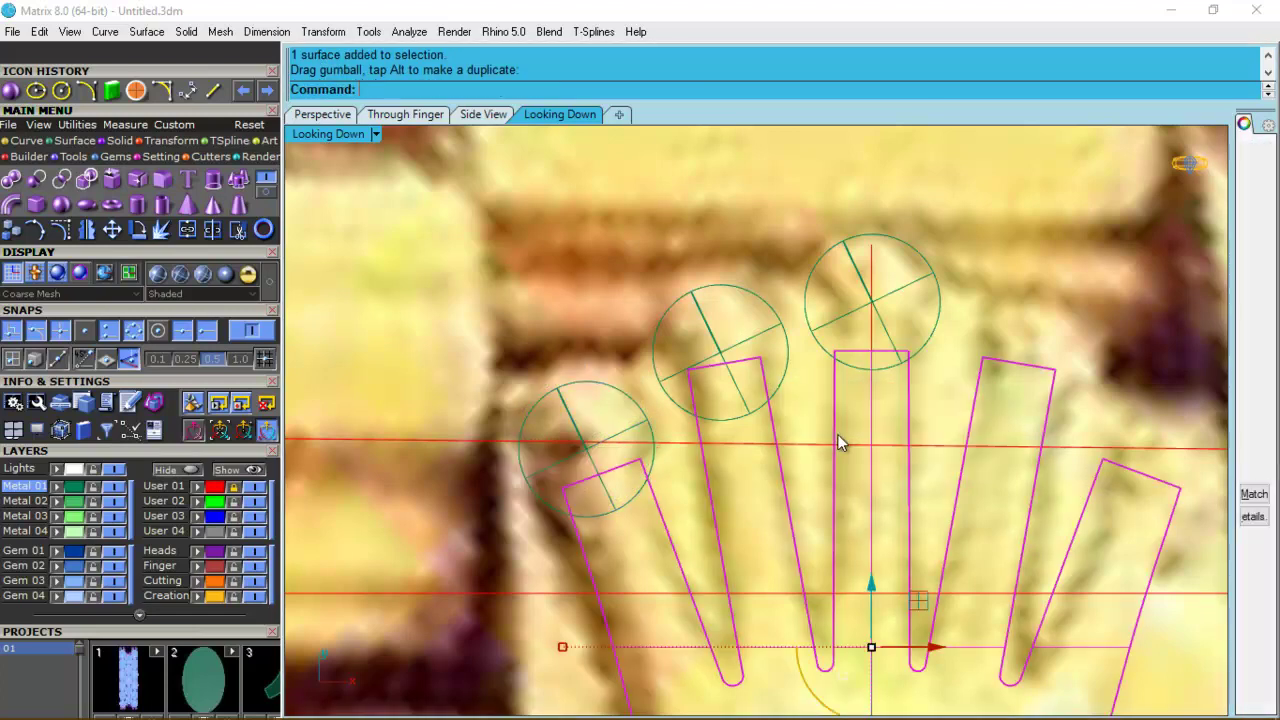
type("l")
key("Return")
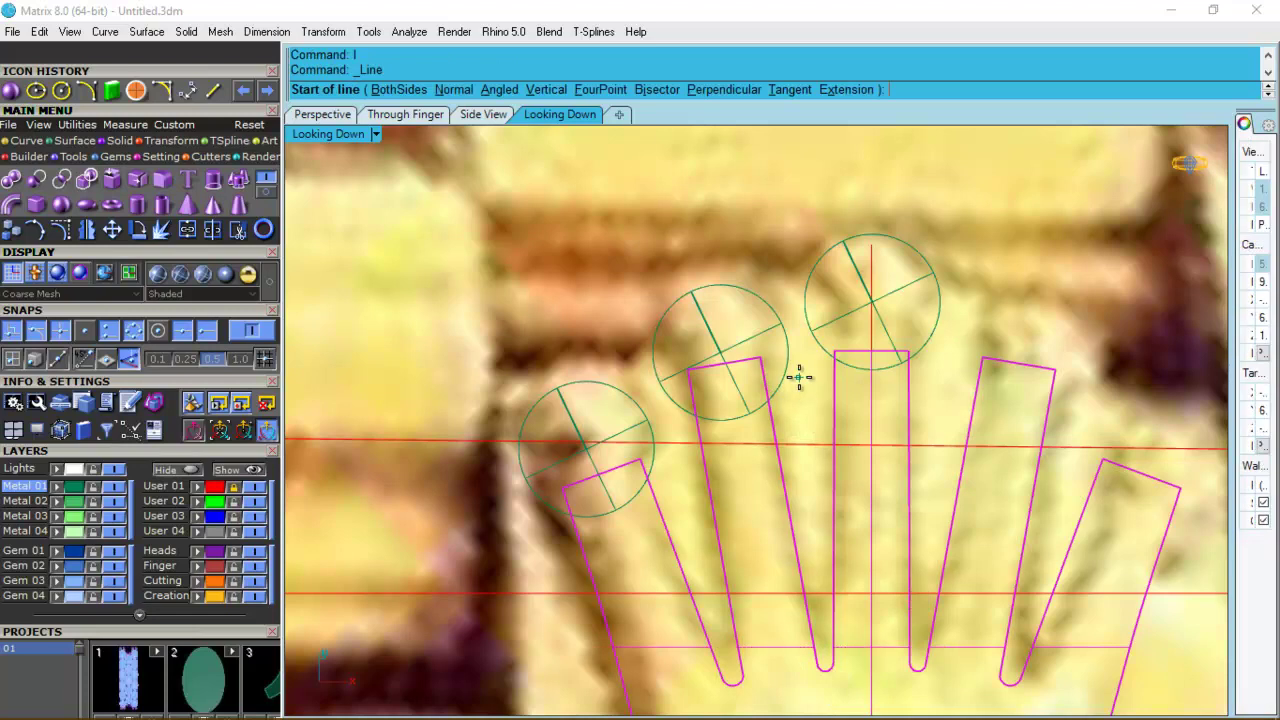
left_click(797, 376)
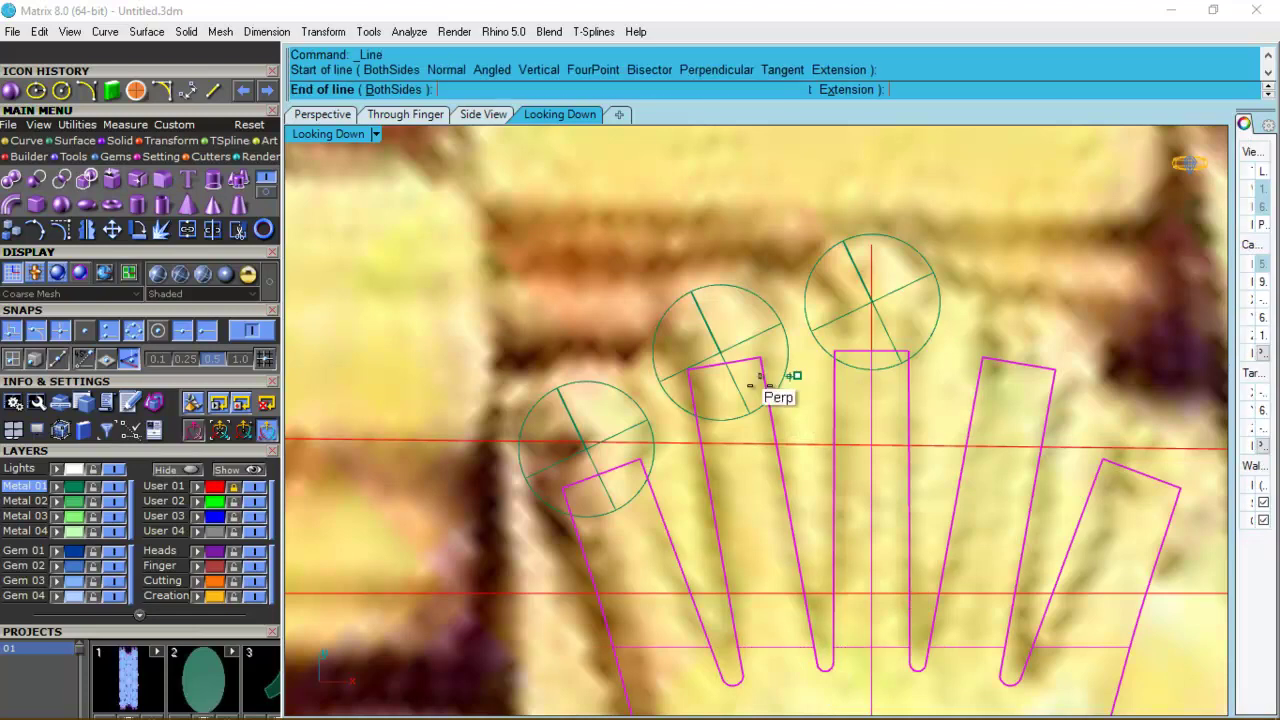
left_click(661, 407)
Mirror the slanted line across the vertical centre axis from origin 0 onto the matching prong.
type("mirror")
key("Return")
type("0")
key("Return")
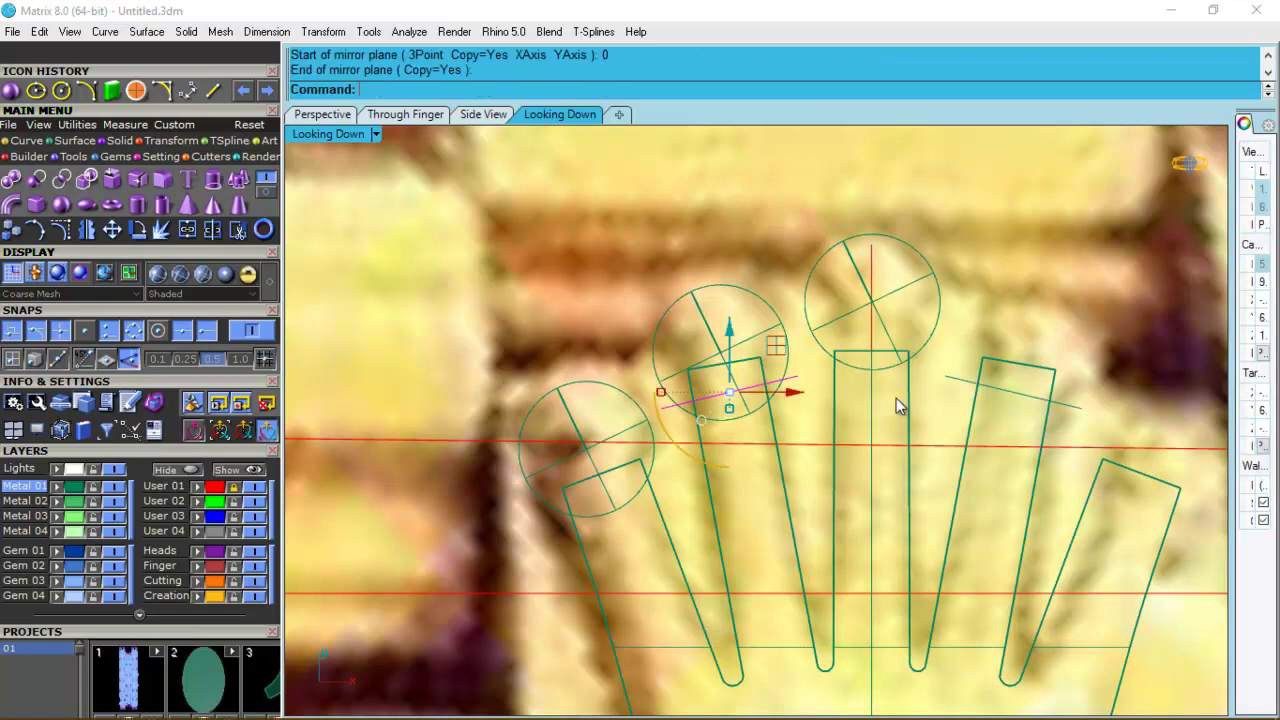
key("Escape")
Split the crown solid with the two slanted lines and cap the openings of the resulting pieces.
left_click(958, 646)
type("ss")
key("Return")
left_click(794, 378)
left_click(1010, 400)
key("Return")
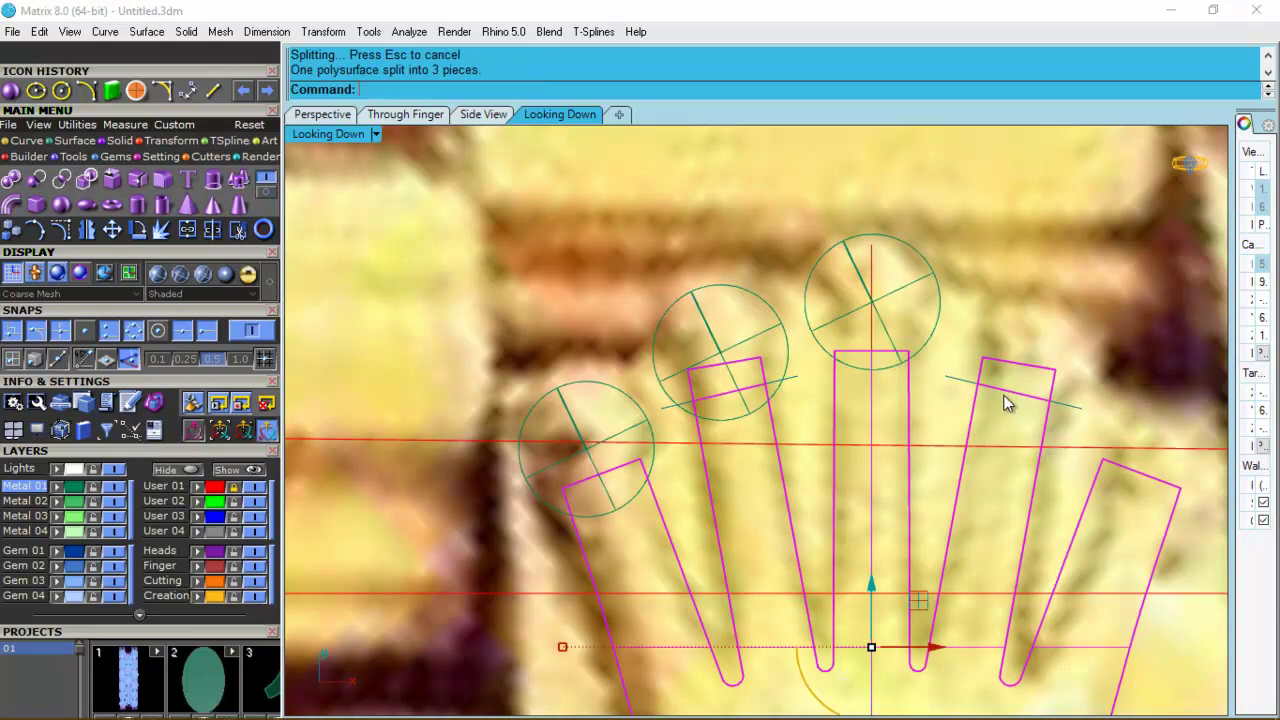
type("Cap")
Delete the two cut-off prong tips and both slanted cutting lines, keeping the main crown body.
right_click_drag(987, 444, 842, 346)
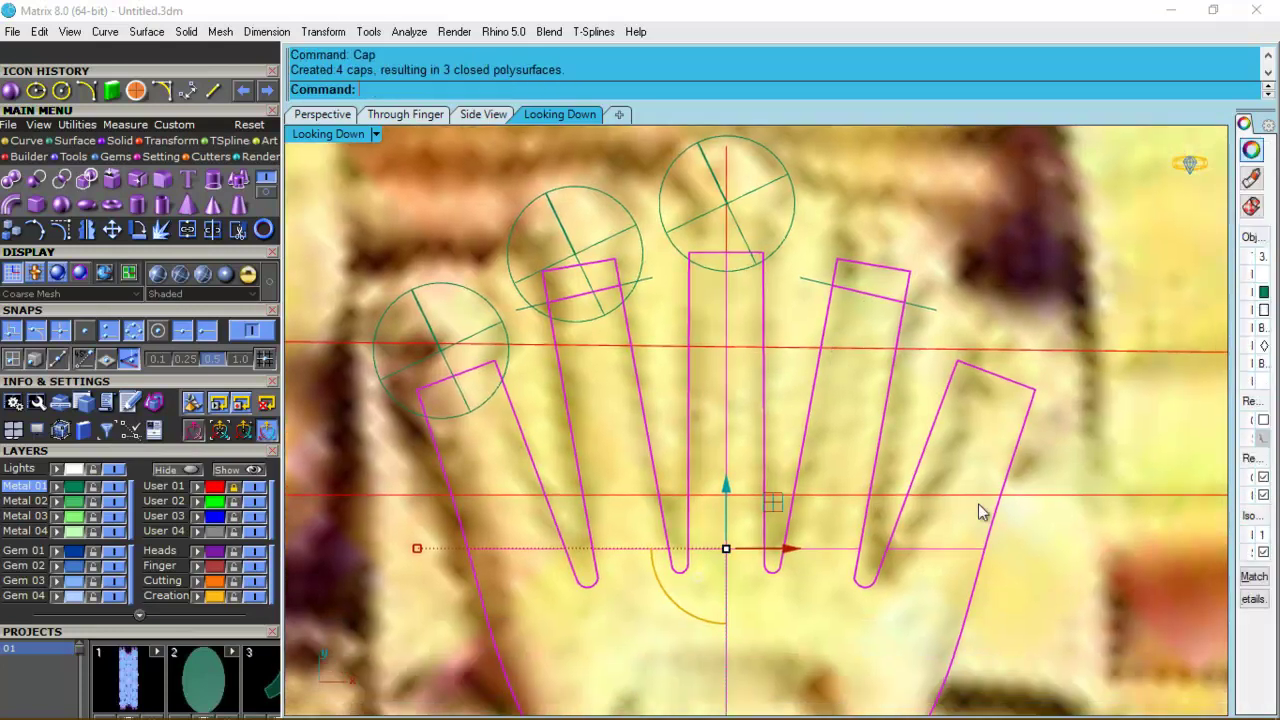
left_click_drag(726, 512, 716, 511, "ctrl")
right_click_drag(806, 343, 845, 394)
key("Delete")
left_click(871, 338)
key("Delete")
left_click(910, 313)
key("Delete")
left_click(679, 330)
key("Delete")
Select the spheres on the two left prongs and mirror them about the vertical centre axis from origin 0.
scroll(714, 359, "down", 2)
left_click_drag(590, 322, 588, 320)
left_click(543, 374, "shift")
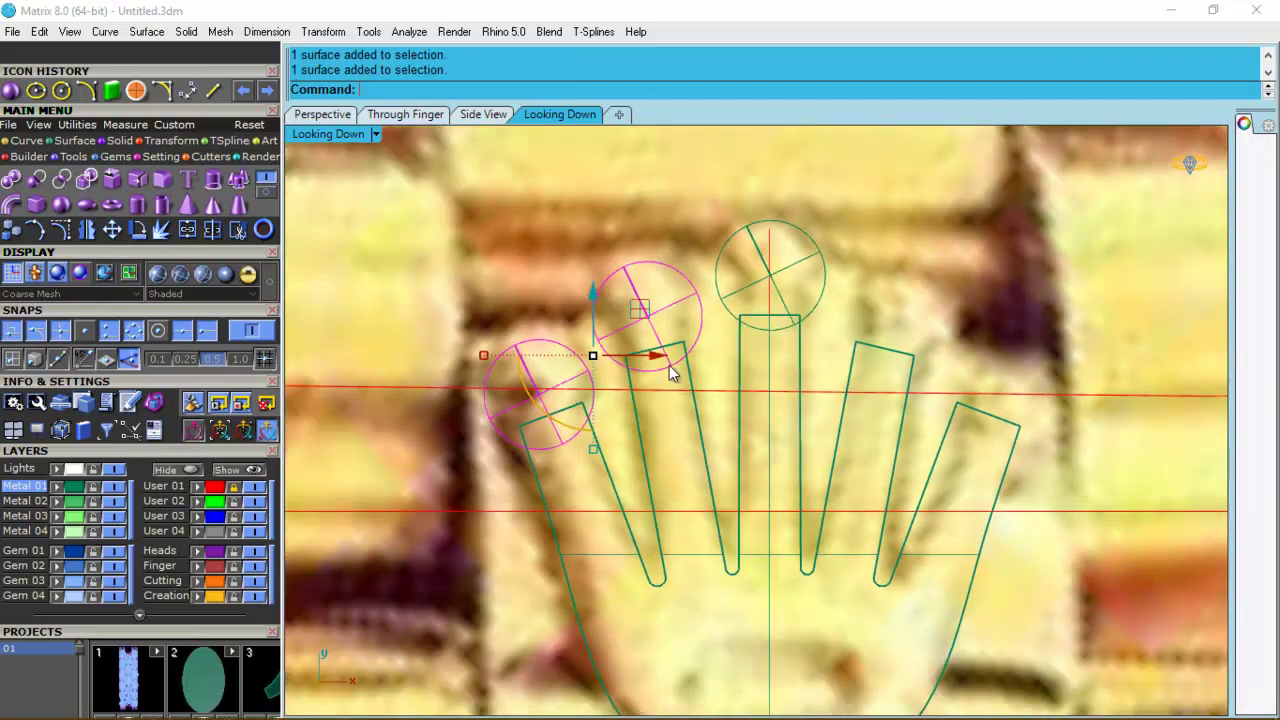
type("Mm")
key("Return")
type("0")
key("Return")
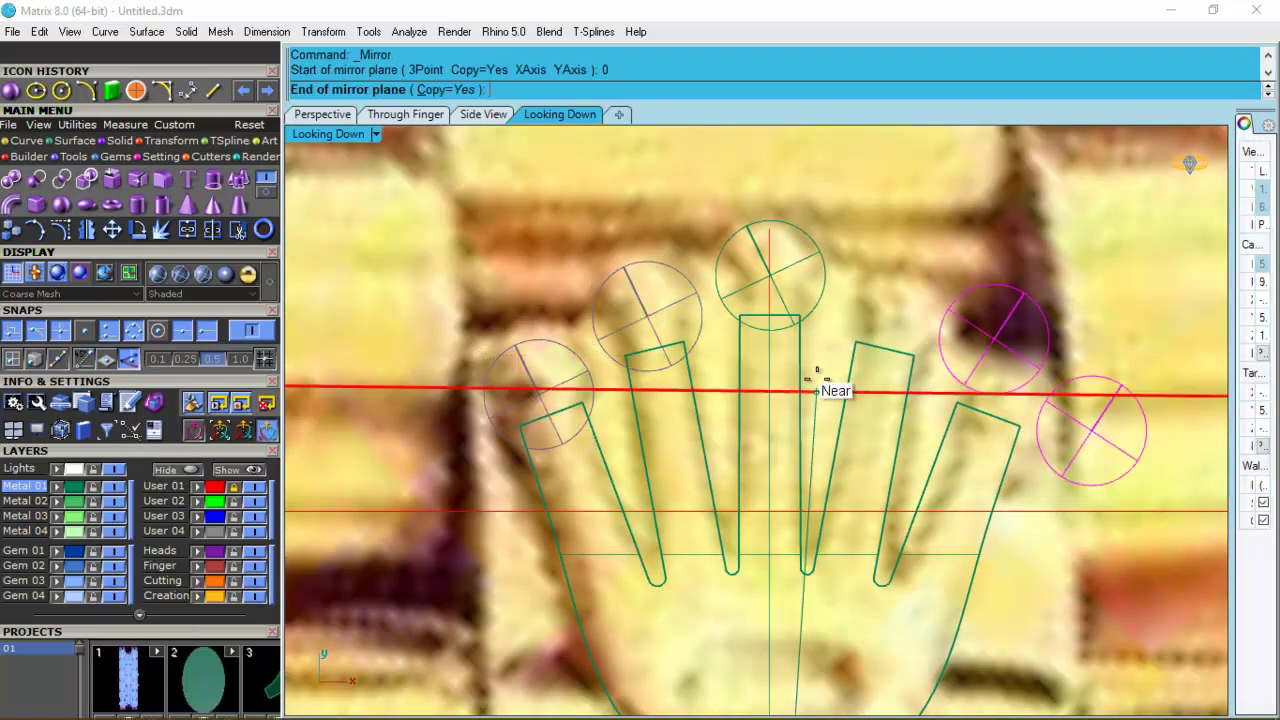
left_click(770, 475)
In the perspective view, select all five spheres and raise them vertically to the crown body's mid-thickness.
scroll(780, 480, "down", 3)
scroll(882, 484, "down", 4)
scroll(840, 420, "up", 6)
scroll(835, 410, "down", 2)
right_click_drag(841, 428, 844, 473)
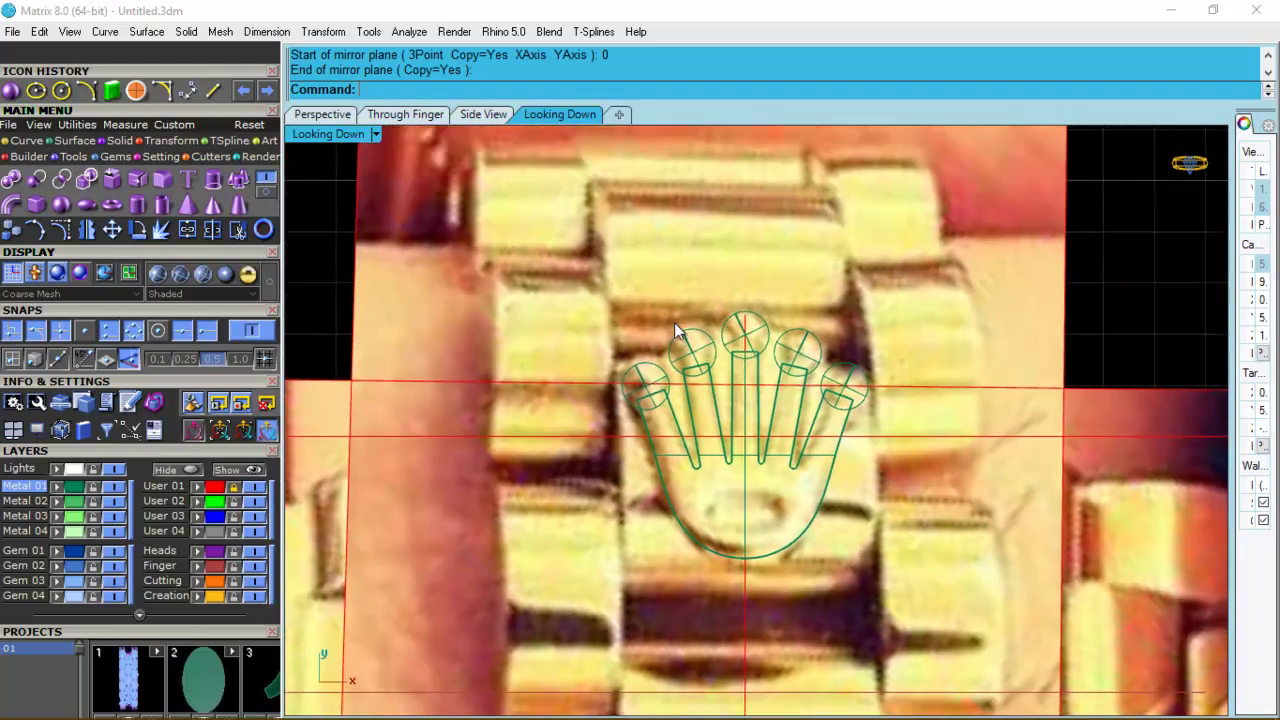
left_click(334, 118)
right_click_drag(698, 378, 790, 160)
left_click_drag(786, 157, 1102, 457)
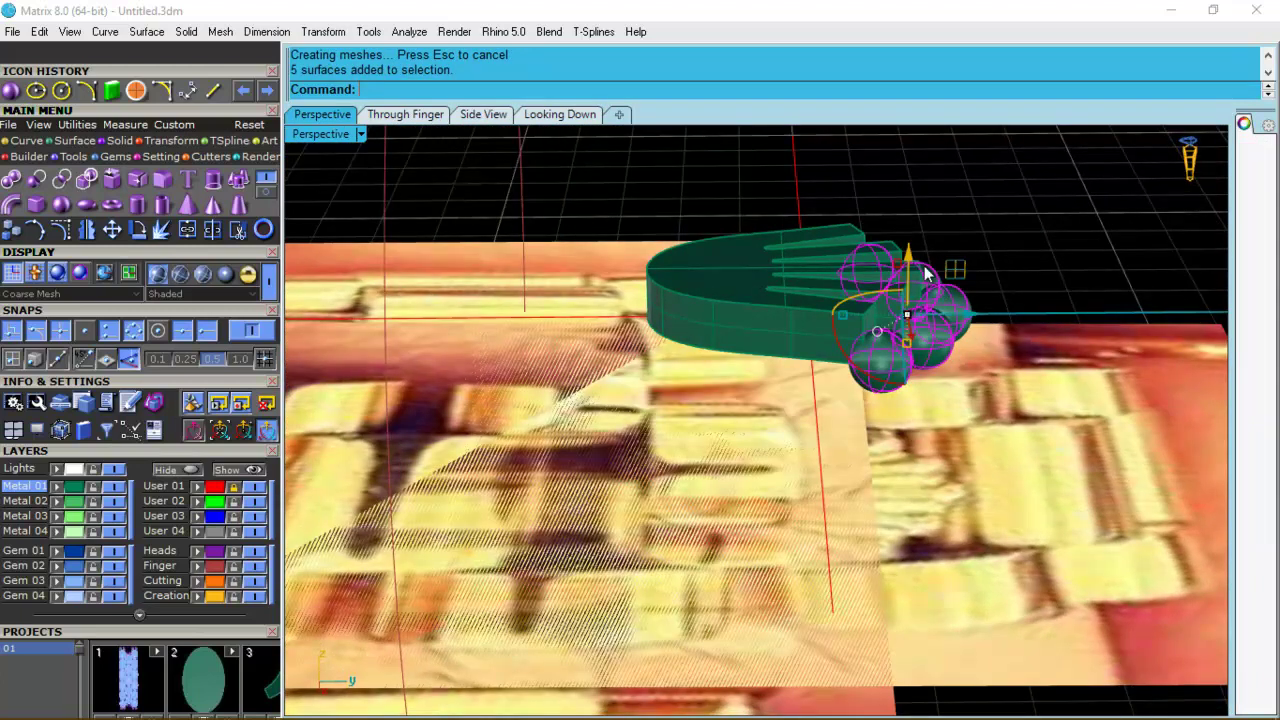
left_click_drag(910, 255, 908, 221)
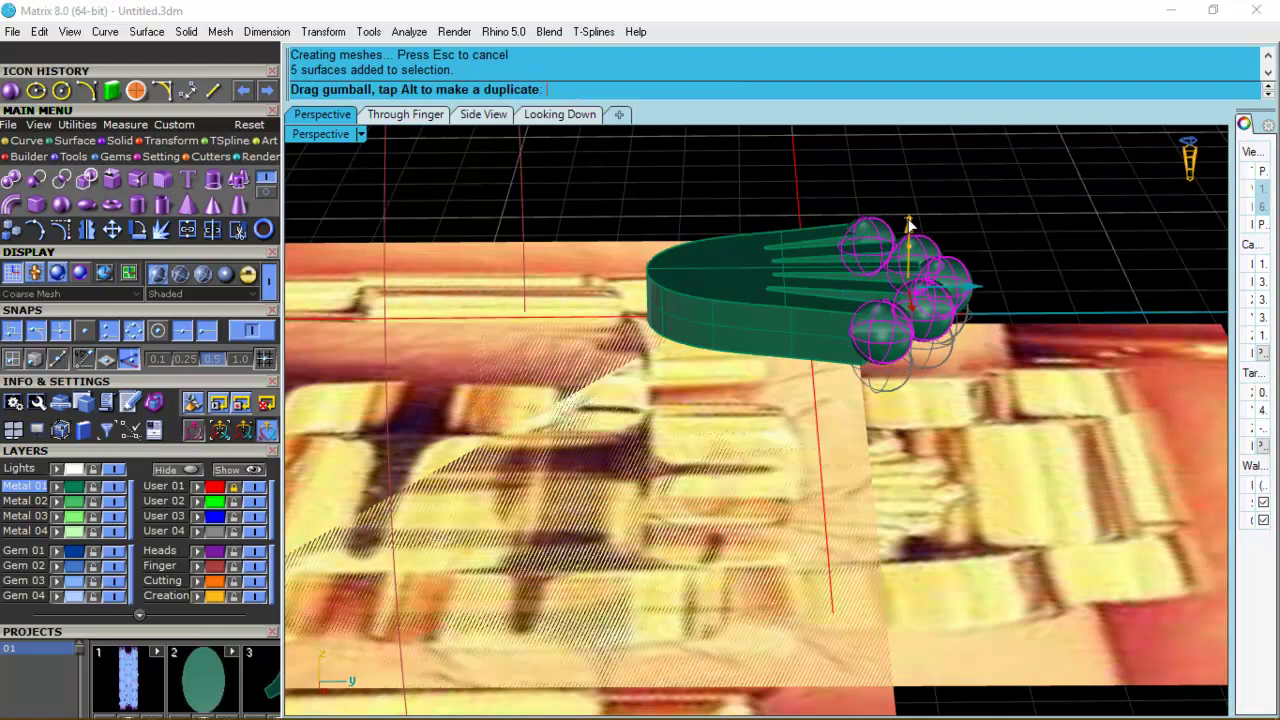
left_click_drag(917, 224, 917, 224)
key("Escape")
Select the five spheres, offset their surfaces by a distance of 0.1, and delete the original spheres.
right_click_drag(815, 247, 883, 389)
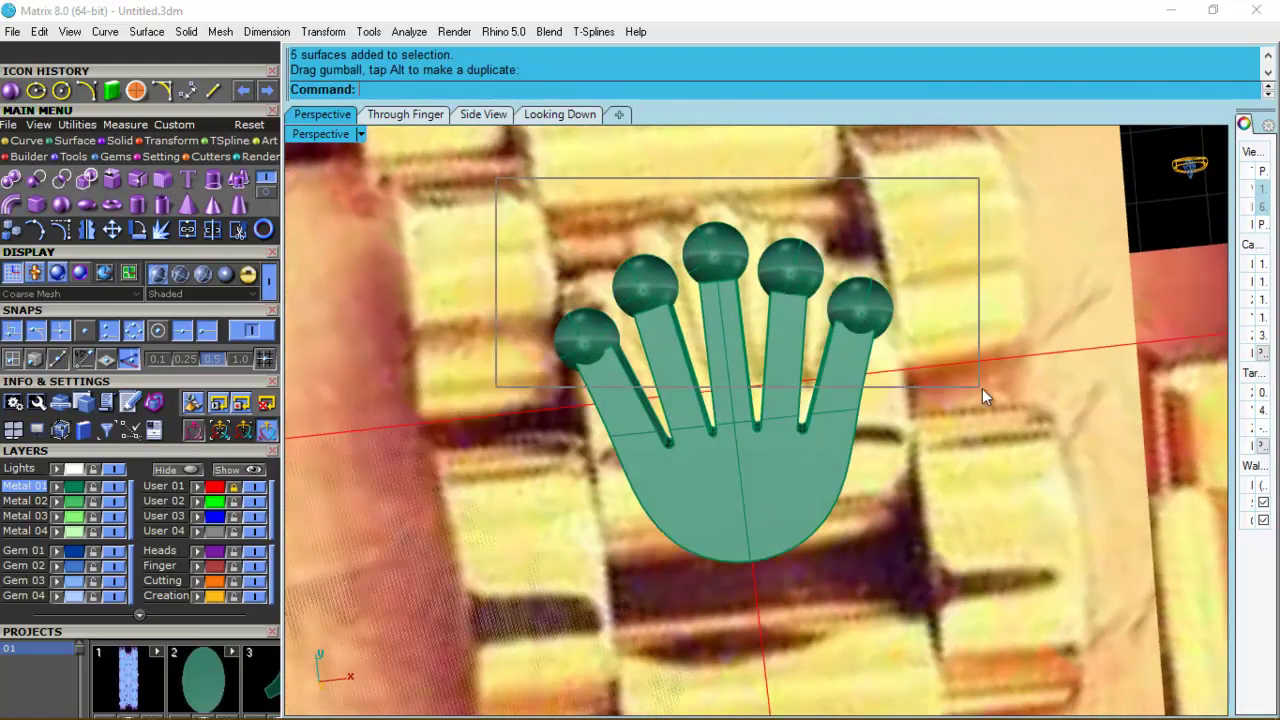
left_click_drag(980, 390, 988, 395)
type("O")
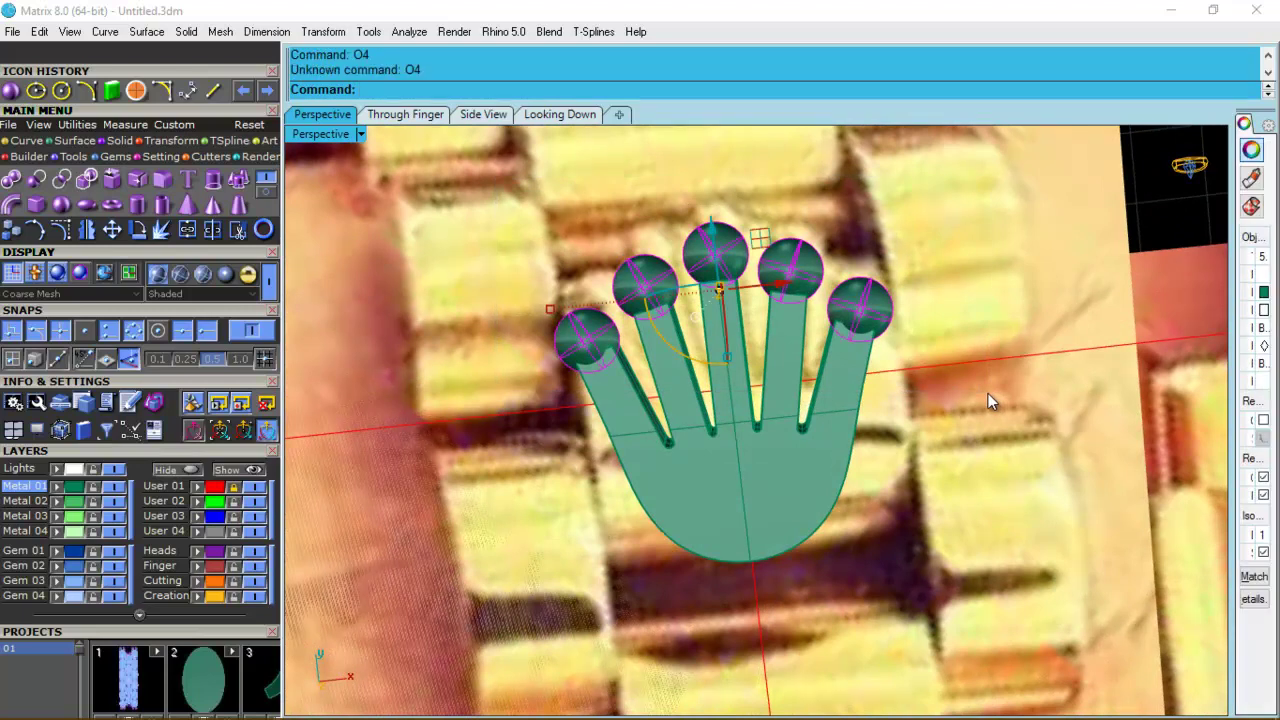
type("O3")
key("Return")
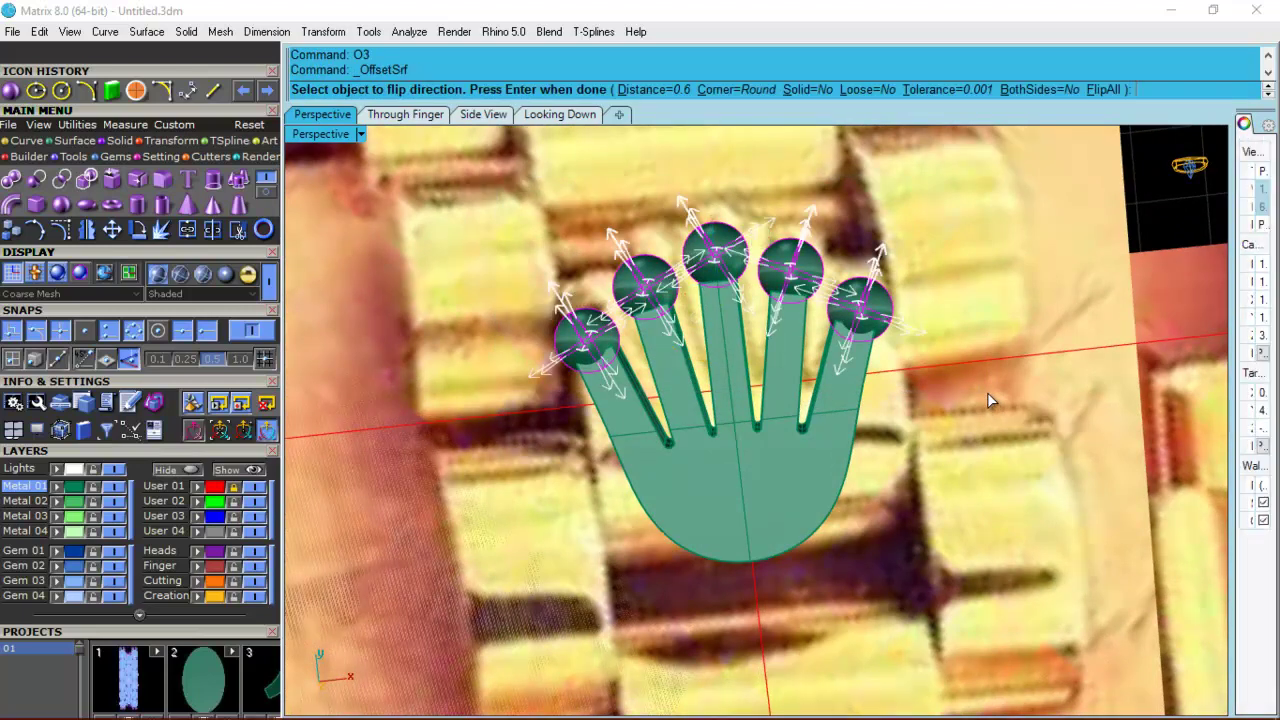
type(".1")
key("Return")
type("S")
key("Return")
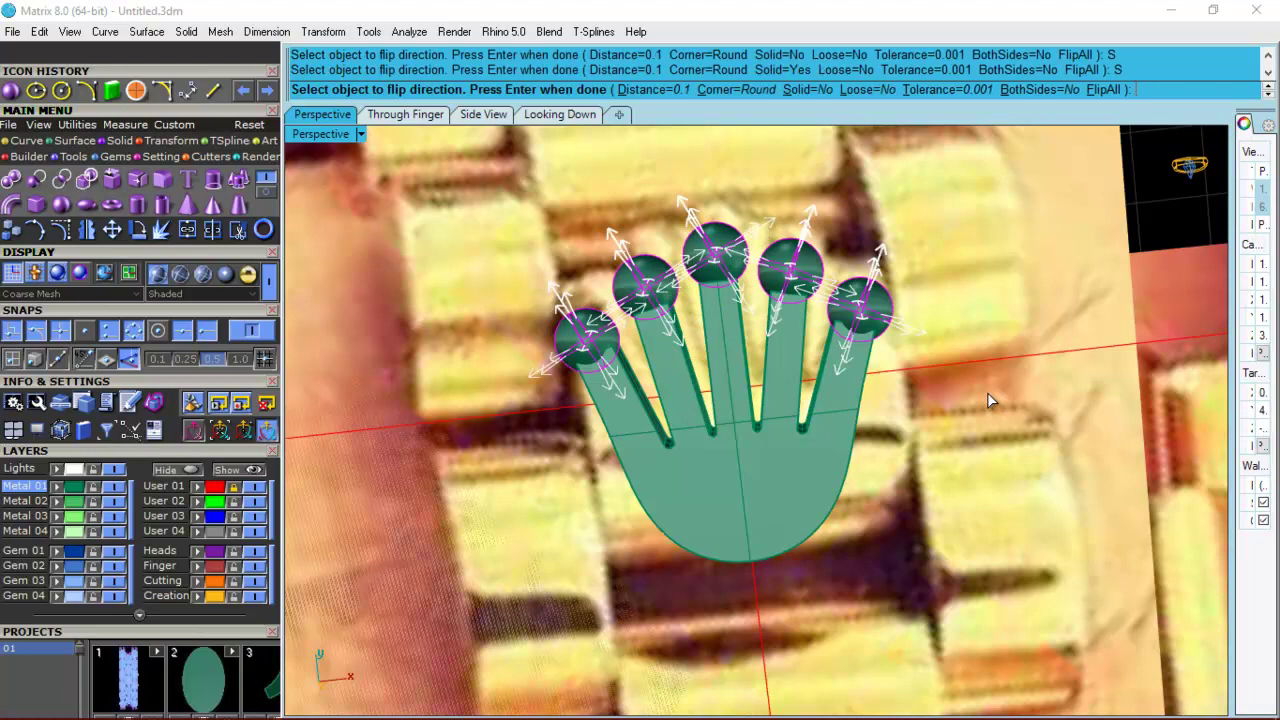
key("Return")
key("Delete")
Undo the deletion and the surface offset of the five spheres.
right_click_drag(972, 353, 935, 378)
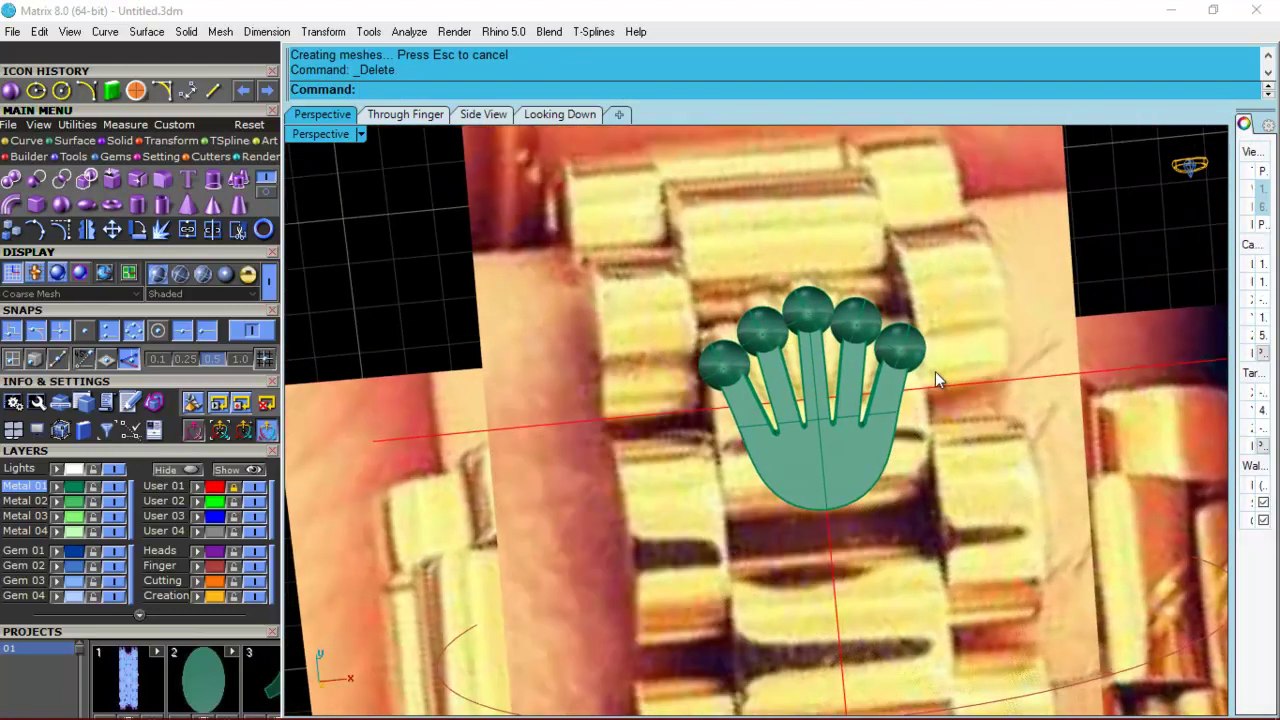
scroll(886, 368, "up", 1)
key("ctrl+z")
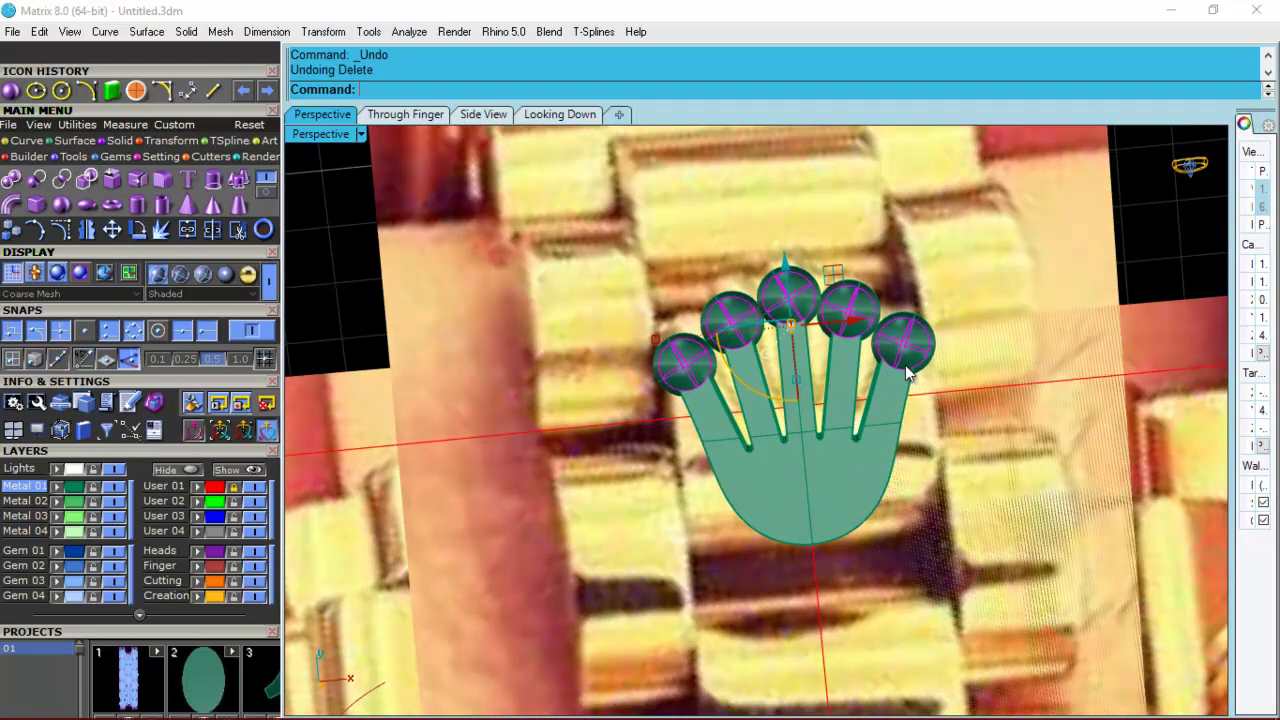
key("ctrl+z")
In the perspective view, select the five spheres and raise them slightly relative to the crown body.
right_click_drag(1001, 331, 843, 287)
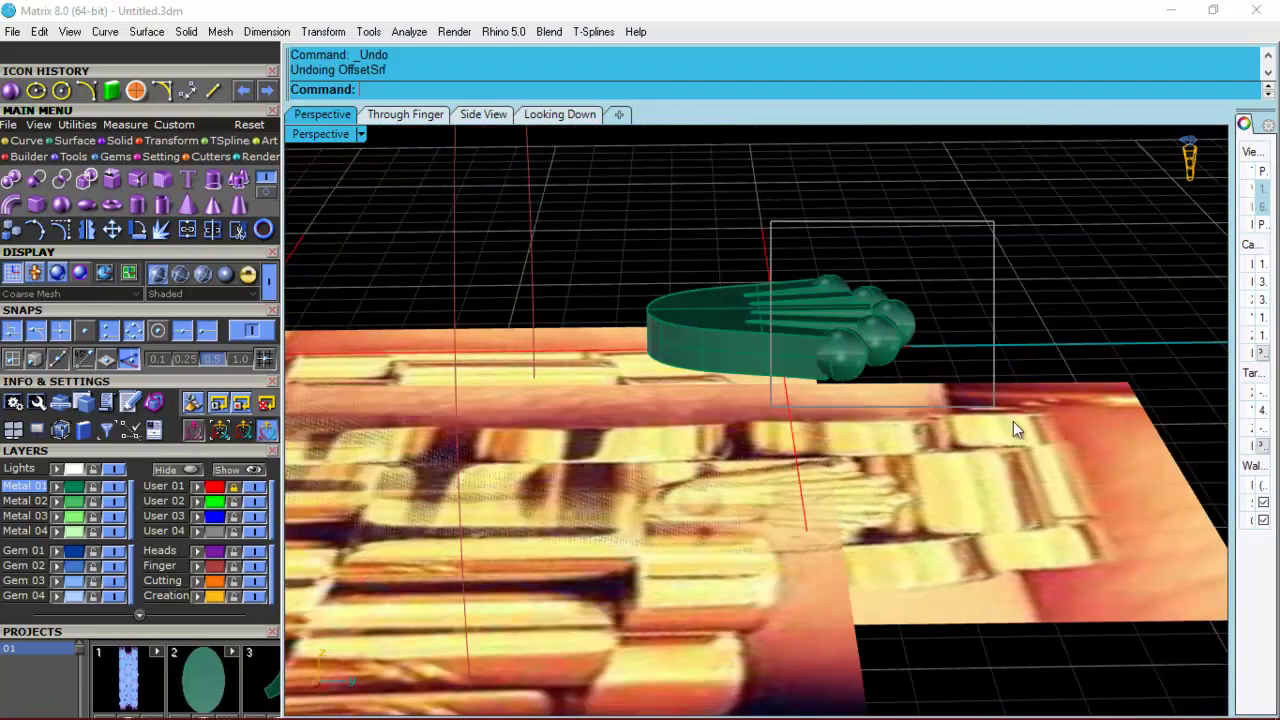
left_click_drag(974, 392, 1014, 404)
left_click_drag(857, 255, 843, 245)
left_click(1048, 302)
Apply a bounding-box cage edit to the crown body with four points per direction and the Global region, working in the Side View.
right_click_drag(1048, 302, 762, 435)
scroll(694, 369, "up", 5)
scroll(760, 417, "down", 4)
left_click(798, 425)
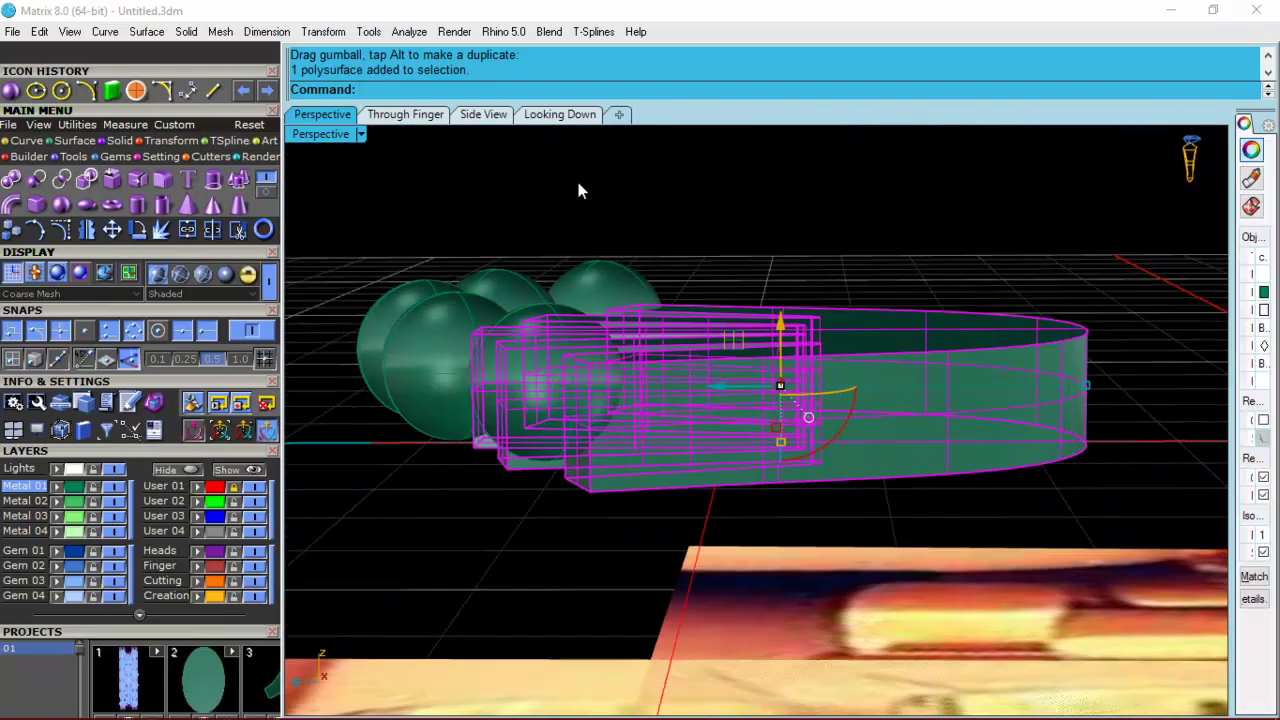
left_click(483, 114)
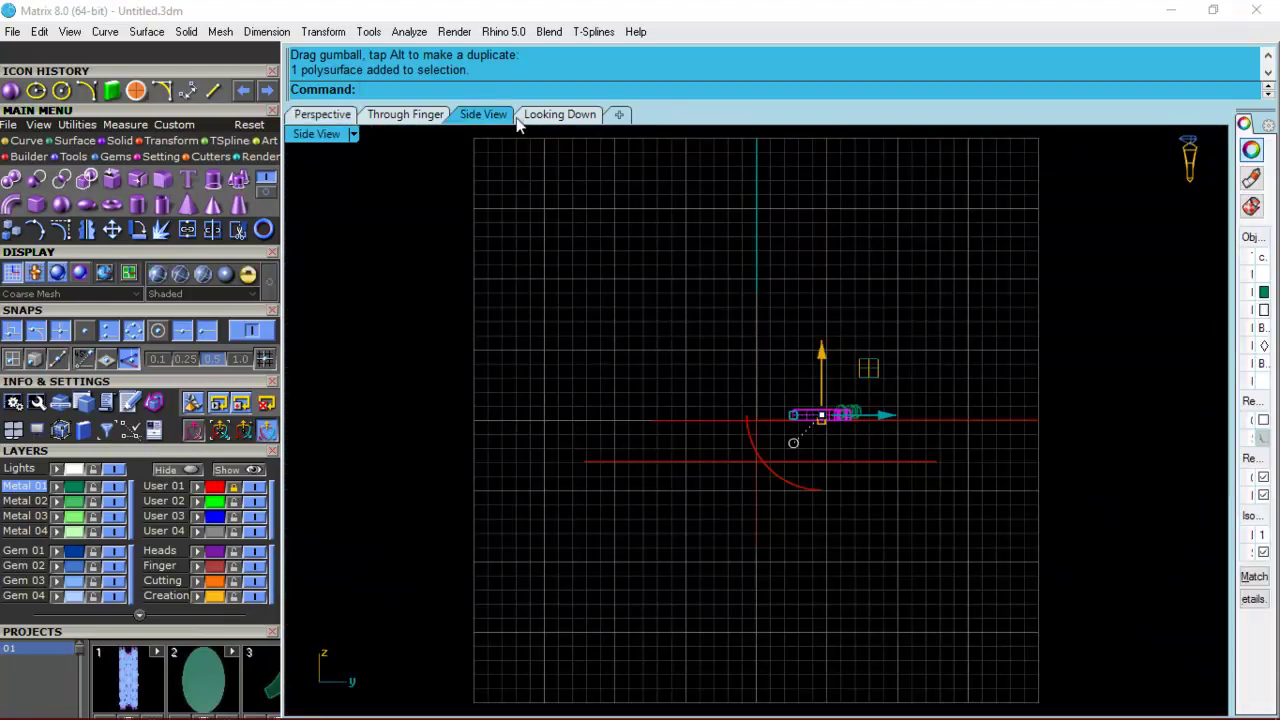
key("F2")
scroll(796, 590, "up", 6)
right_click_drag(796, 590, 656, 278)
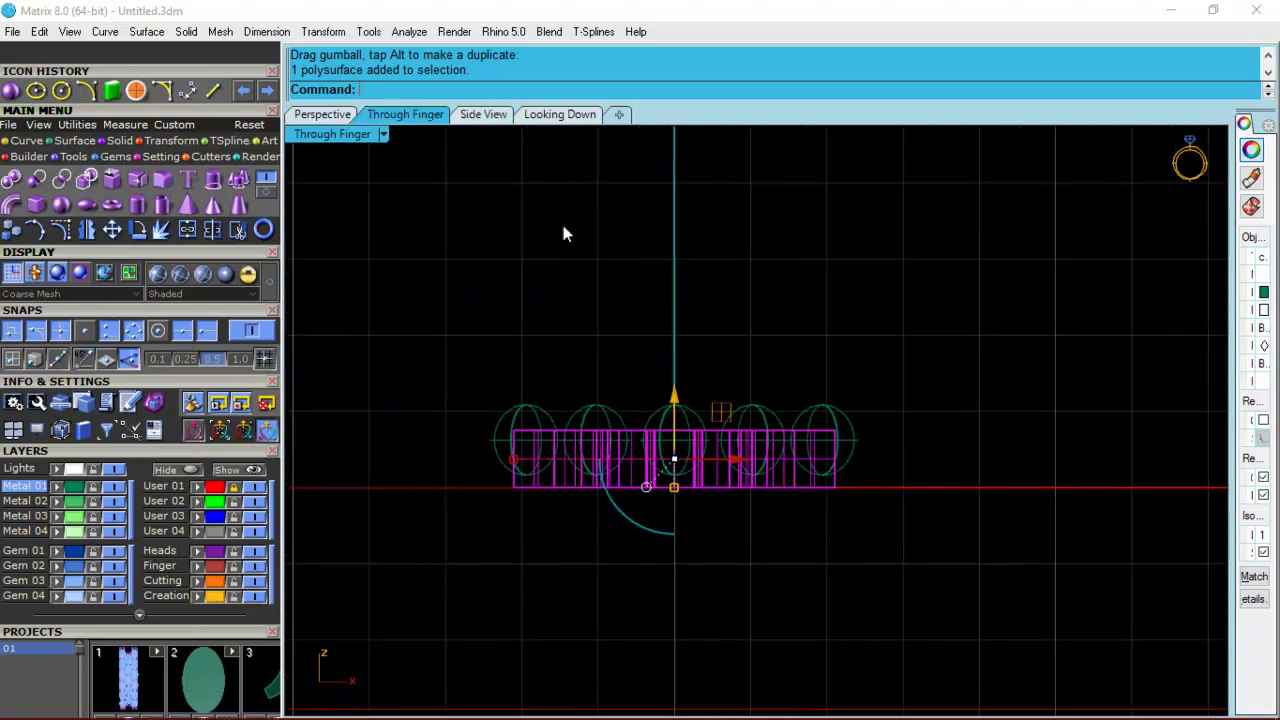
left_click(460, 116)
scroll(710, 382, "up", 6)
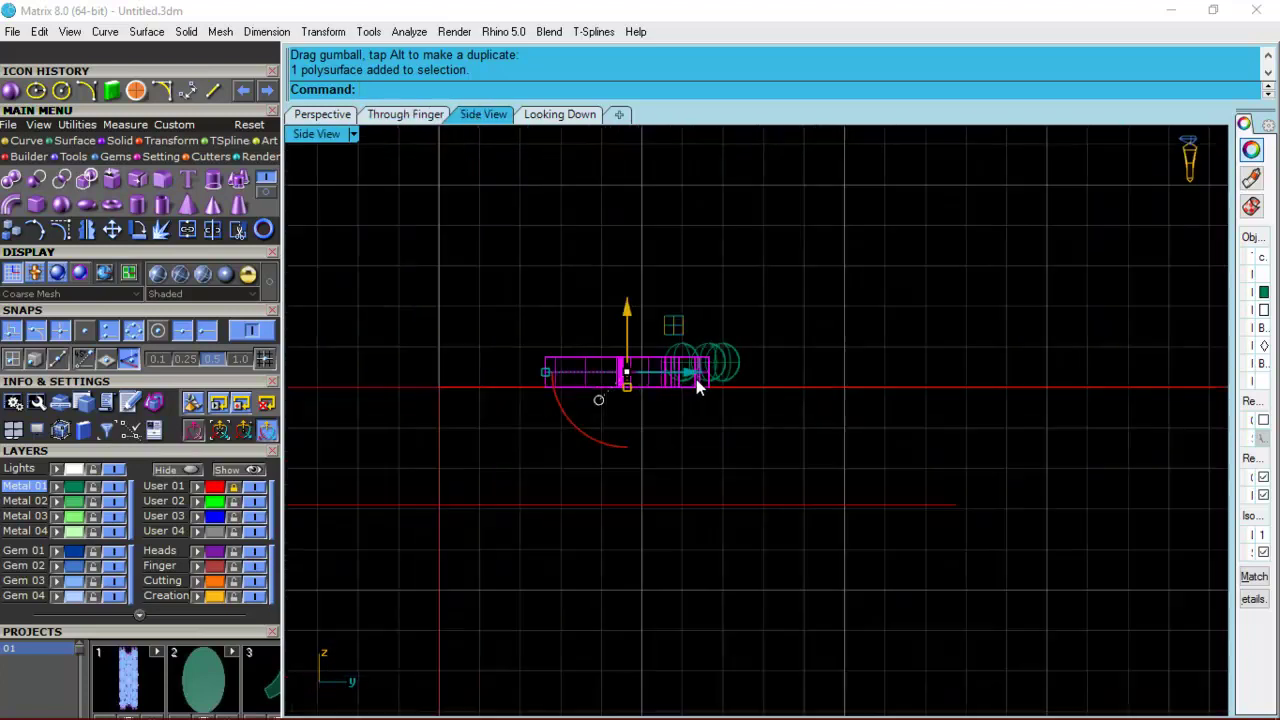
scroll(747, 387, "up", 2)
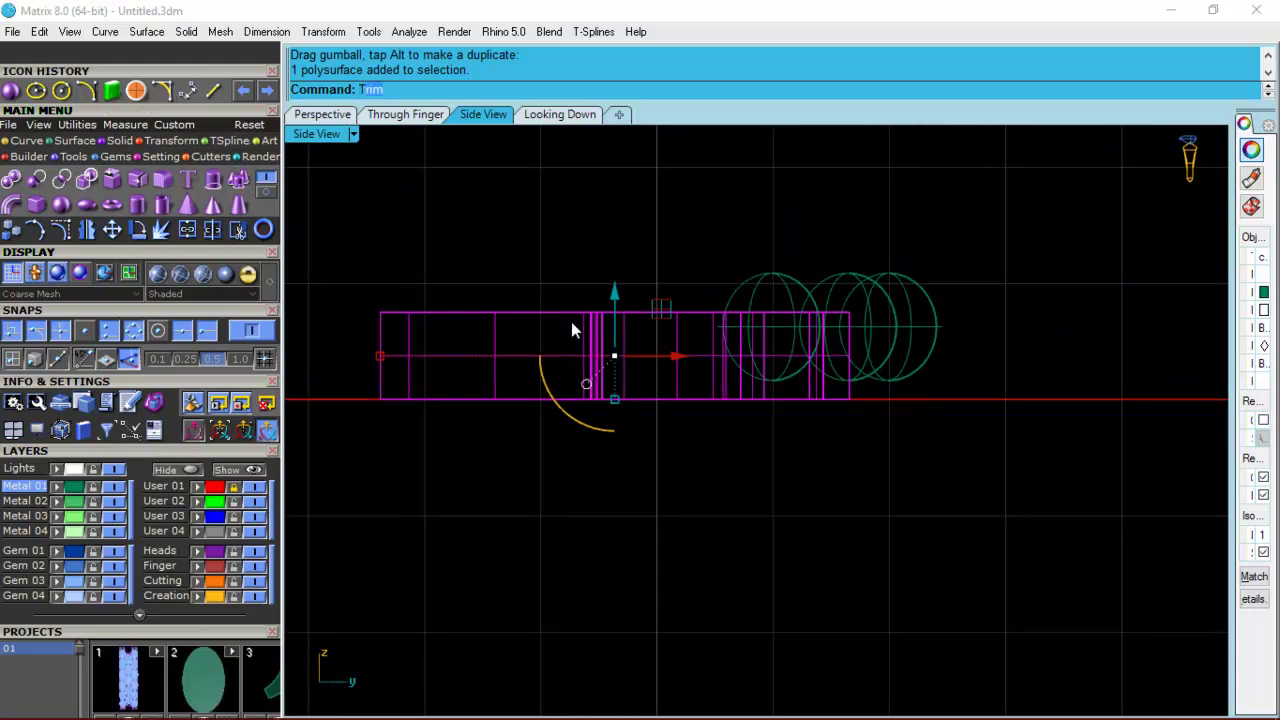
left_click(180, 141)
left_click(238, 203)
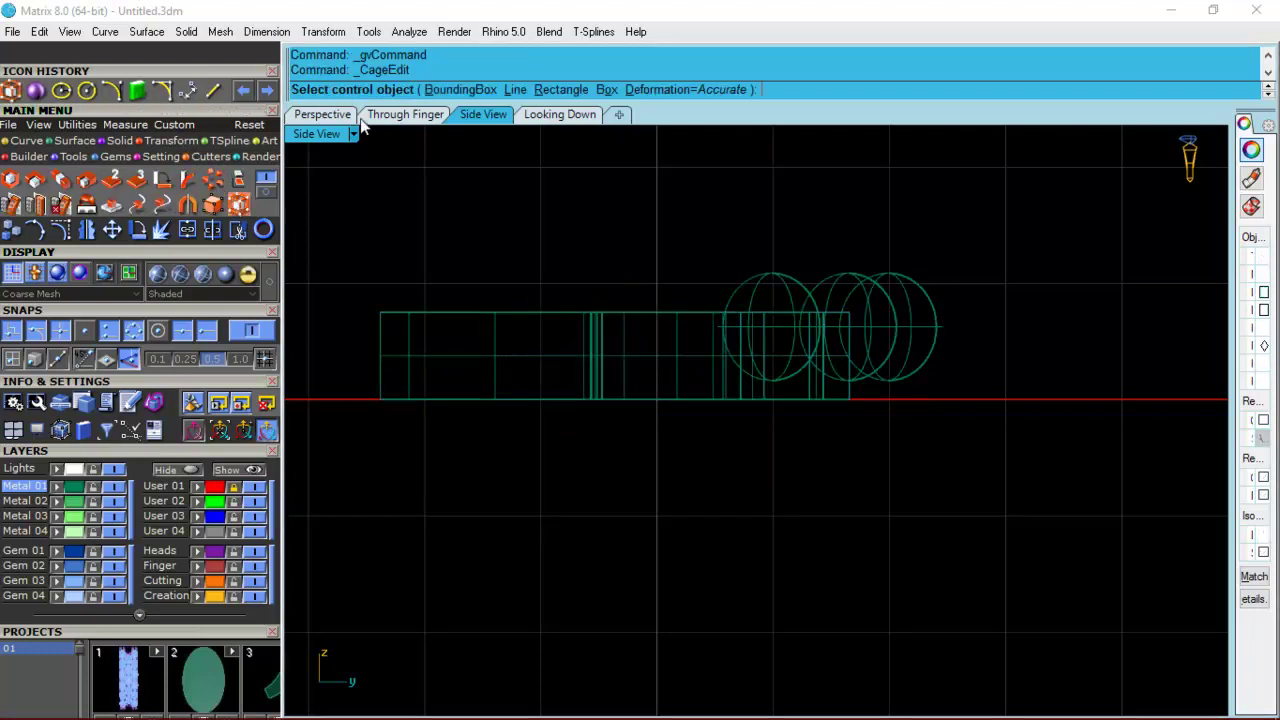
left_click(454, 92)
key("Return")
key("Return")
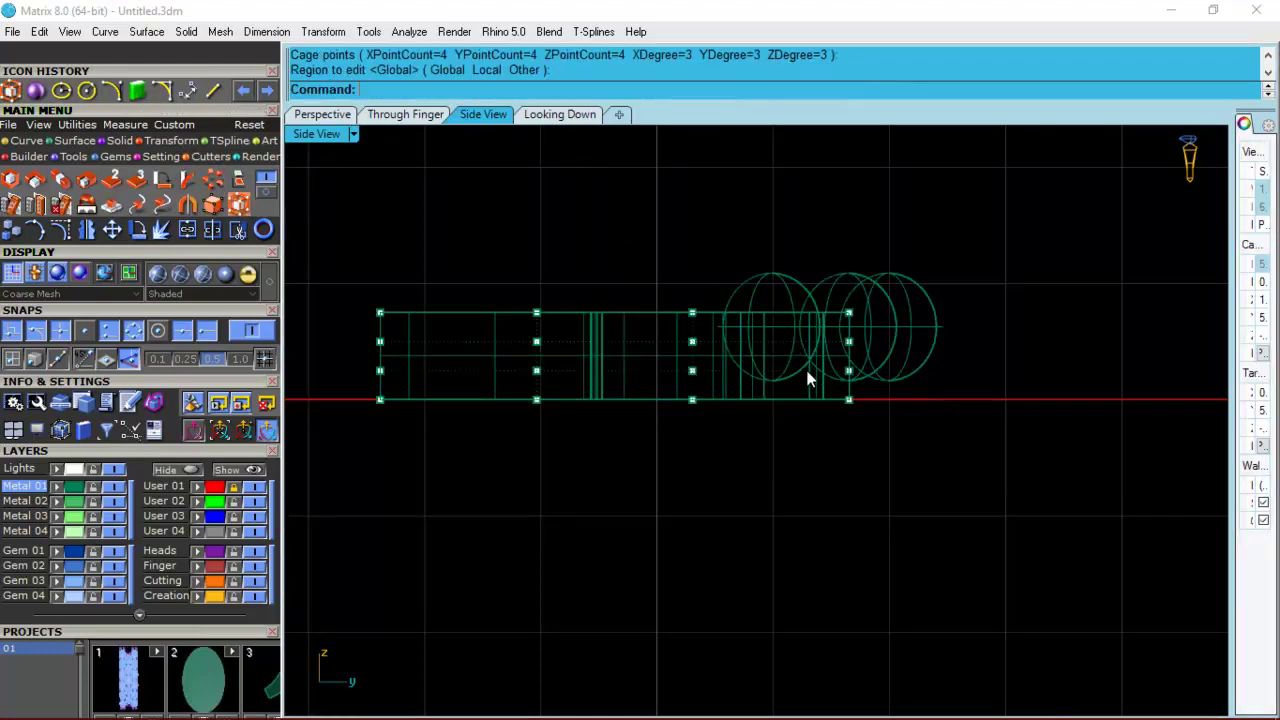
Raise the lower cage points at the prong end to slope the prongs' underside upward, and check the shape in perspective.
scroll(814, 362, "up", 2)
left_click_drag(747, 340, 867, 372)
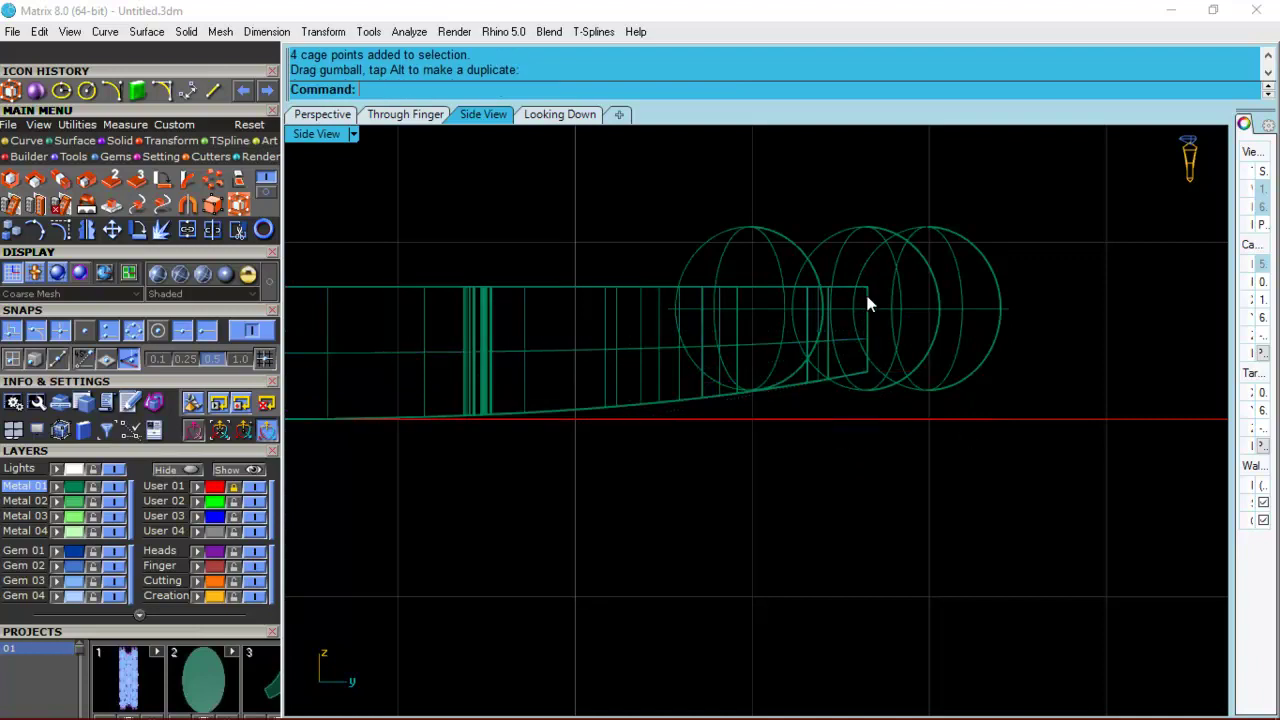
scroll(885, 330, "down", 3)
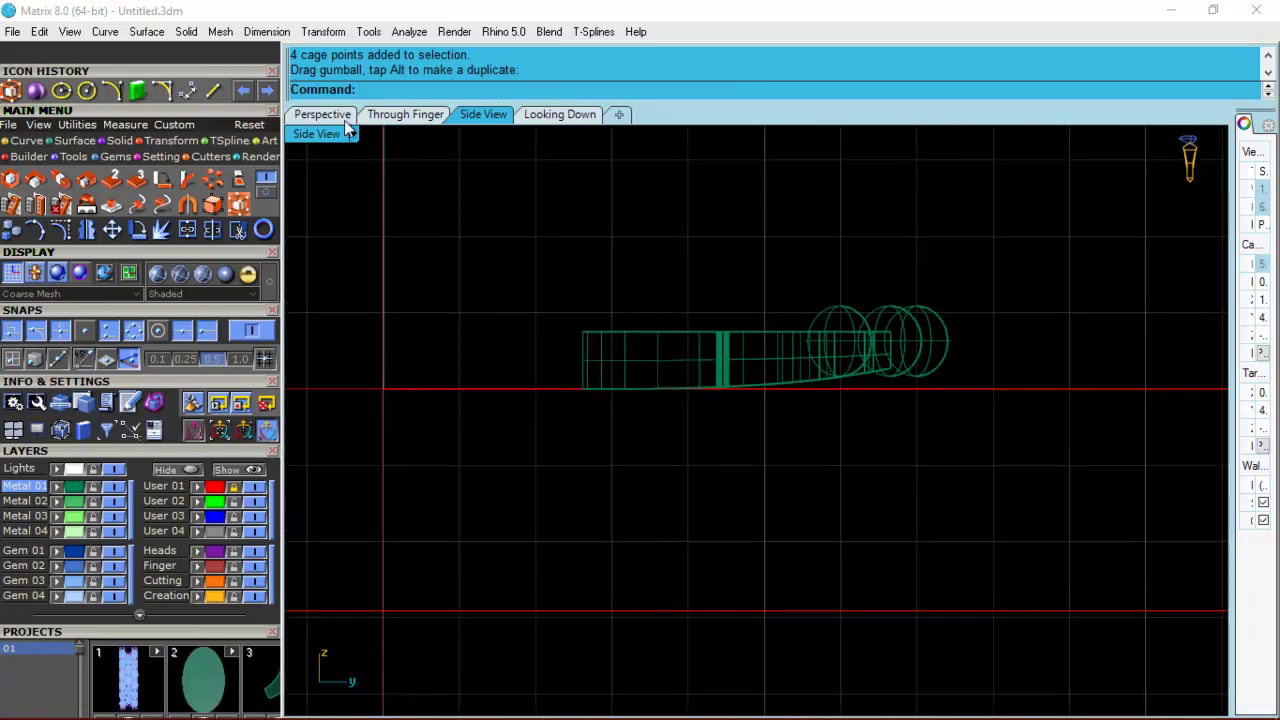
left_click(322, 114)
mouse_move(861, 320)
right_mouse_down()
mouse_move(900, 386)
mouse_move(786, 386)
mouse_move(995, 360)
mouse_move(909, 280)
mouse_move(811, 386)
mouse_move(594, 470)
mouse_move(629, 491)
mouse_move(572, 525)
right_mouse_up()
left_click(483, 114)
Undo the last cage-point move and raise the prong end's lowest cage points again in the Side View.
key("ctrl+z")
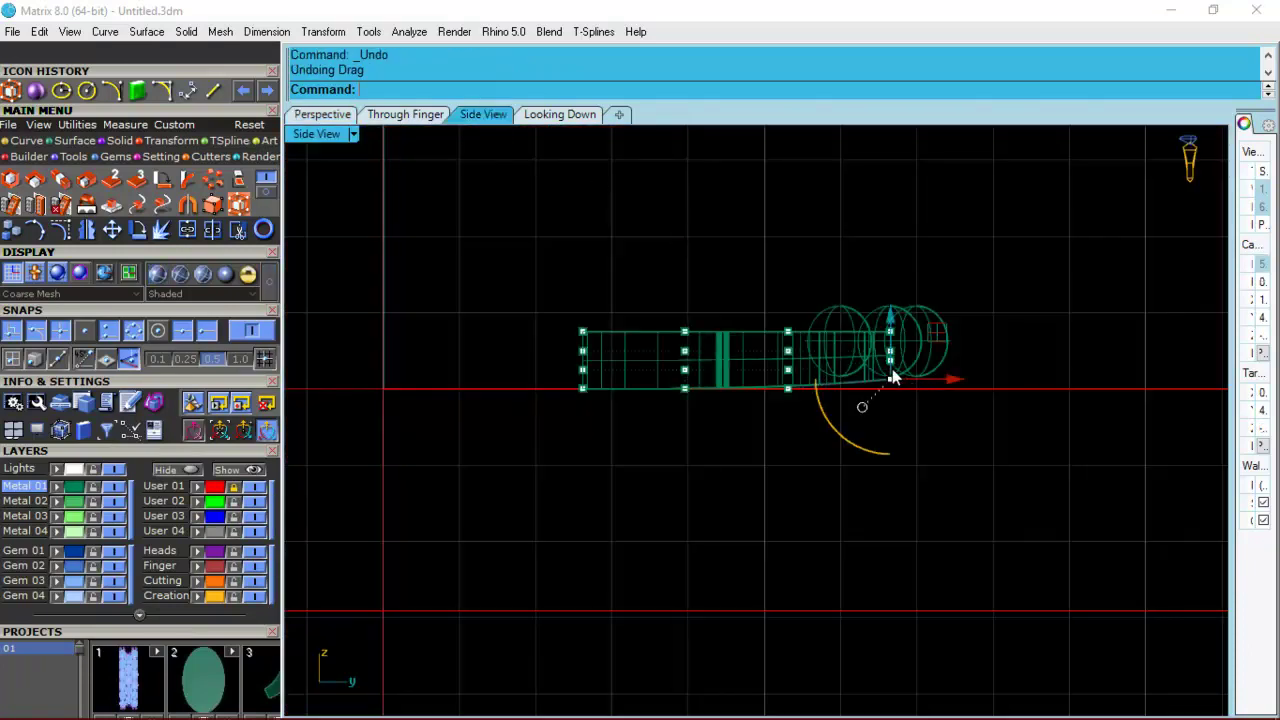
scroll(886, 360, "up", 5)
left_click_drag(889, 344, 890, 324)
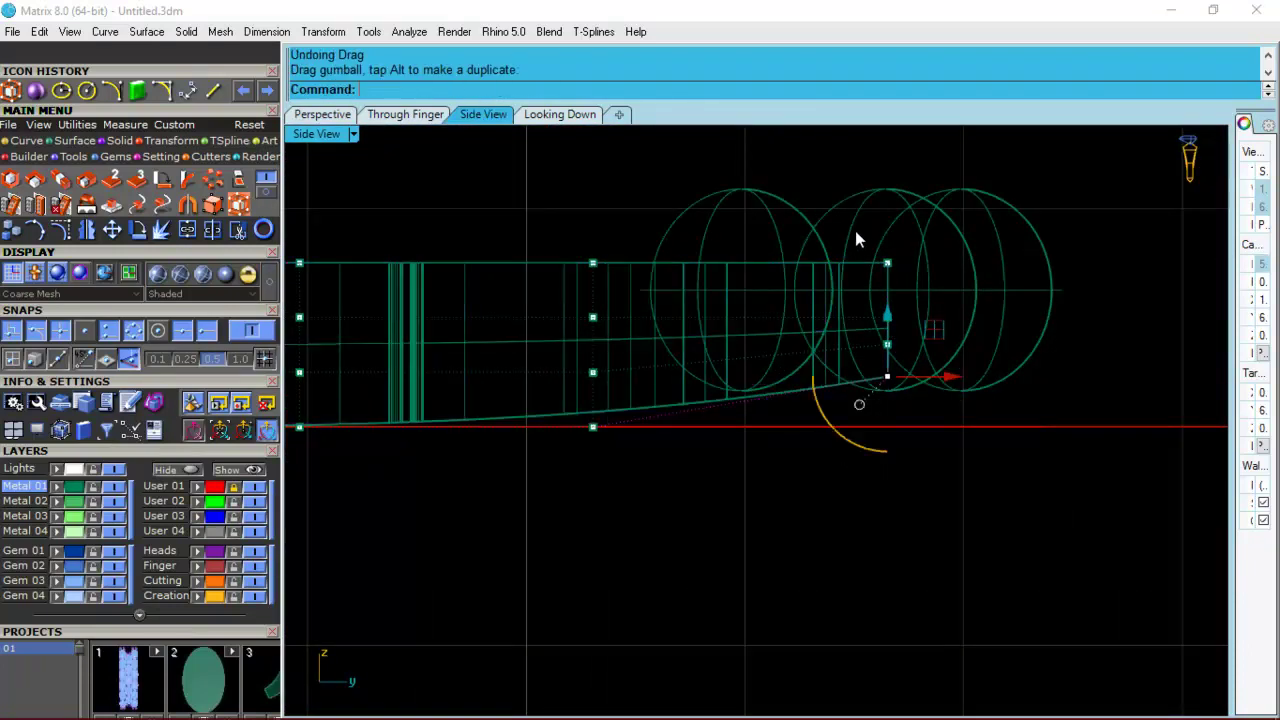
Lower the upper cage points at the prong end and raise the lower ones slightly more, tapering the prongs from both sides.
left_click_drag(945, 288, 943, 282)
left_click_drag(890, 211, 900, 244)
left_click(1048, 428)
left_click_drag(923, 387, 923, 387)
left_click_drag(889, 315, 890, 306)
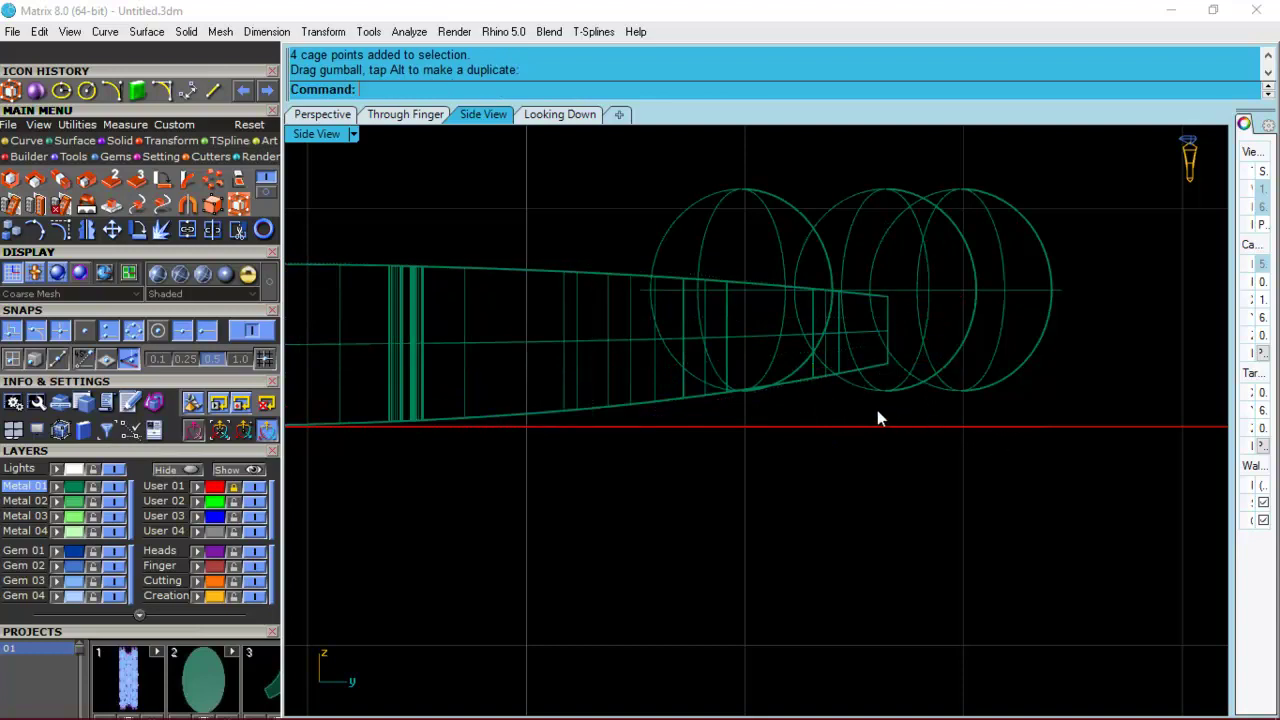
Select the control cage around the tapered crown body and delete it.
scroll(760, 406, "down", 2)
left_click(660, 407)
key("Delete")
Select the five spheres in the Side View and lower them to the mid-thickness of the tapered prong tips.
scroll(760, 374, "down", 3)
left_click_drag(795, 302, 820, 360)
scroll(805, 292, "up", 2)
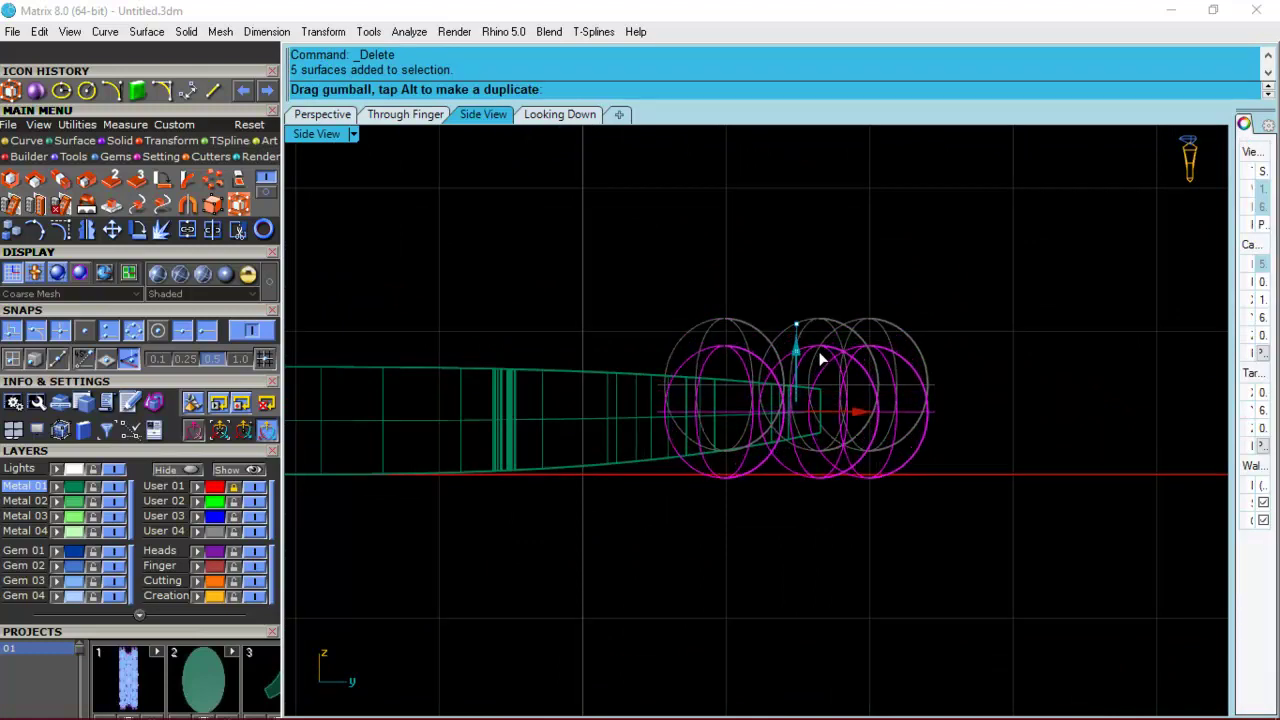
left_click(463, 201)
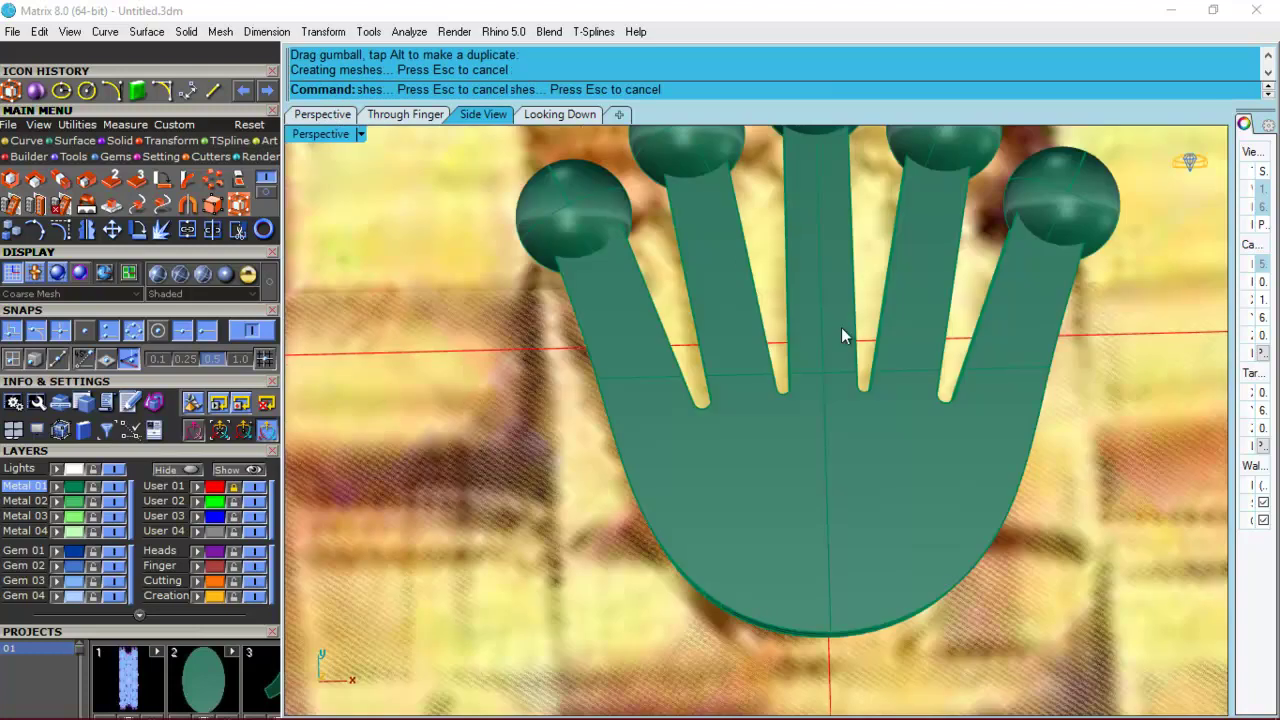
Select the crown body together with its five spheres and group them.
mouse_move(841, 327)
right_mouse_down()
mouse_move(784, 335)
mouse_move(820, 288)
mouse_move(837, 317)
mouse_move(914, 363)
mouse_move(601, 471)
mouse_move(754, 463)
mouse_move(857, 129)
mouse_move(857, 466)
mouse_move(748, 388)
mouse_move(849, 499)
mouse_move(824, 440)
mouse_move(843, 491)
mouse_move(814, 609)
mouse_move(829, 556)
right_mouse_up()
scroll(817, 355, "down", 3)
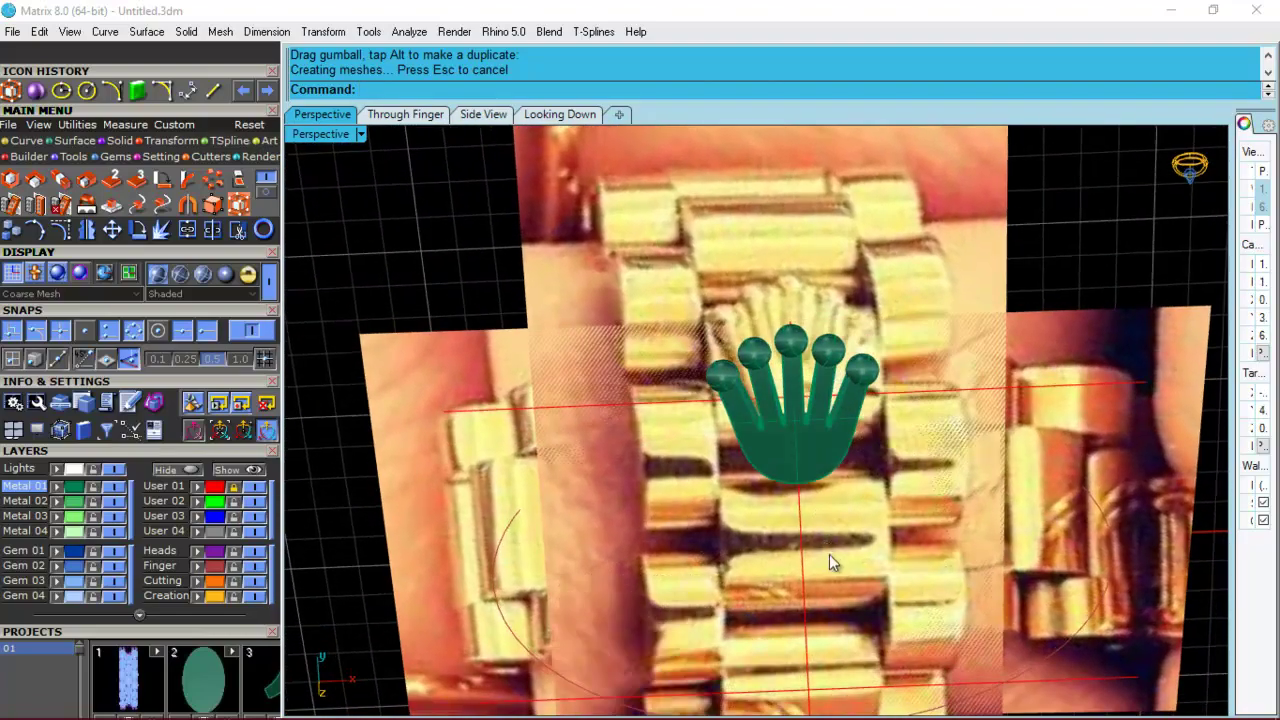
mouse_move(742, 499)
right_mouse_down()
mouse_move(849, 343)
mouse_move(900, 472)
mouse_move(777, 451)
mouse_move(960, 366)
mouse_move(963, 449)
mouse_move(597, 427)
mouse_move(790, 410)
mouse_move(643, 210)
right_mouse_up()
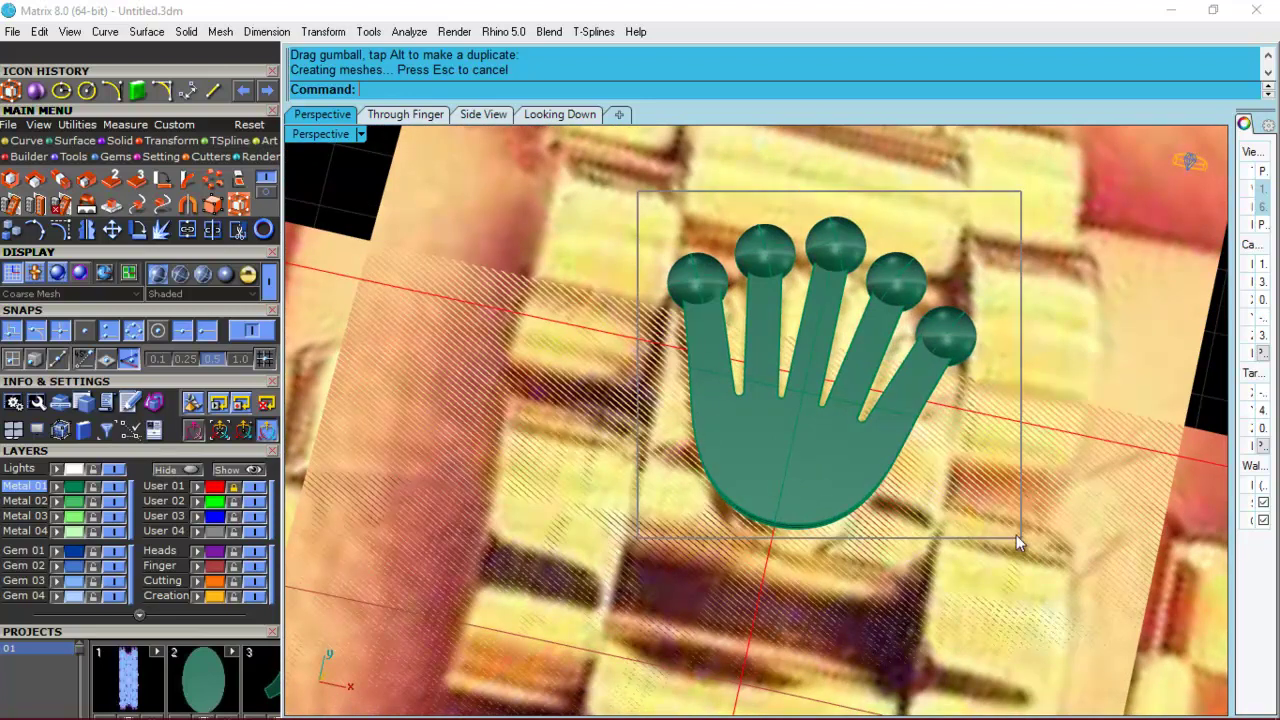
left_click_drag(1020, 540, 1020, 540)
key("Return")
In the Looking Down view, unlock the User 01 layer and delete the vertical bracelet photo.
left_click(589, 118)
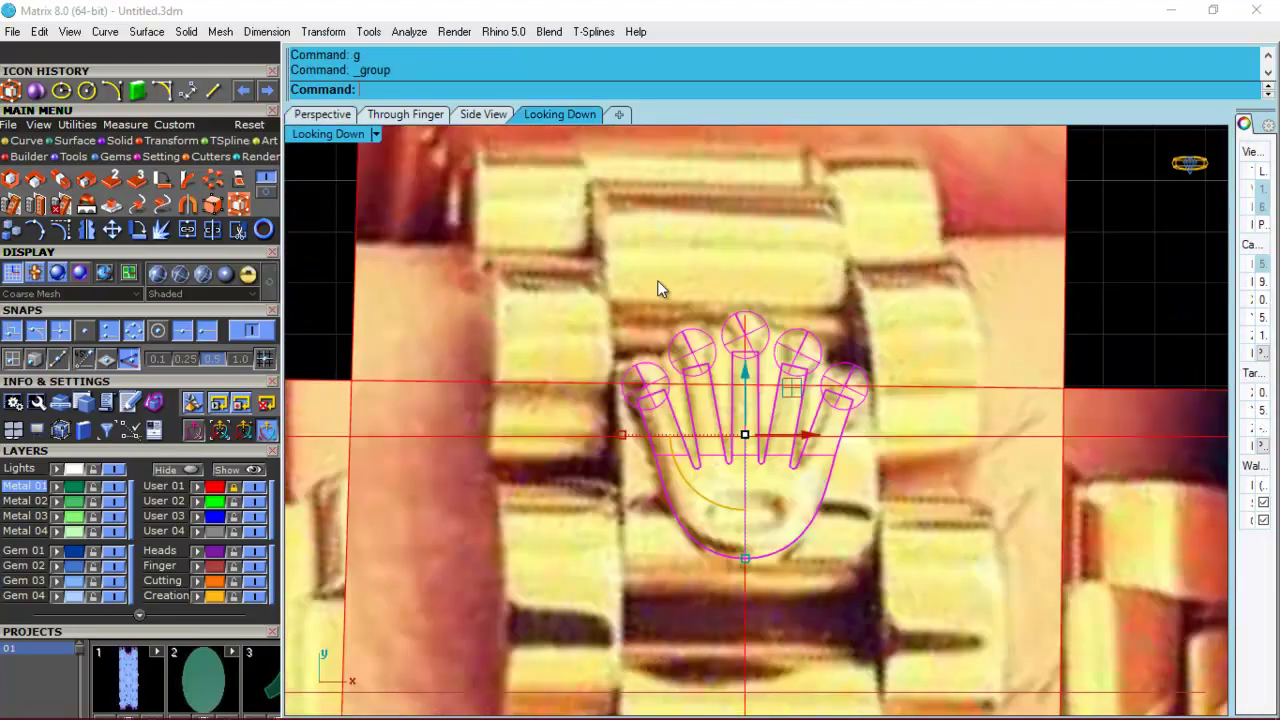
scroll(700, 270, "down", 6)
right_click_drag(724, 374, 743, 338)
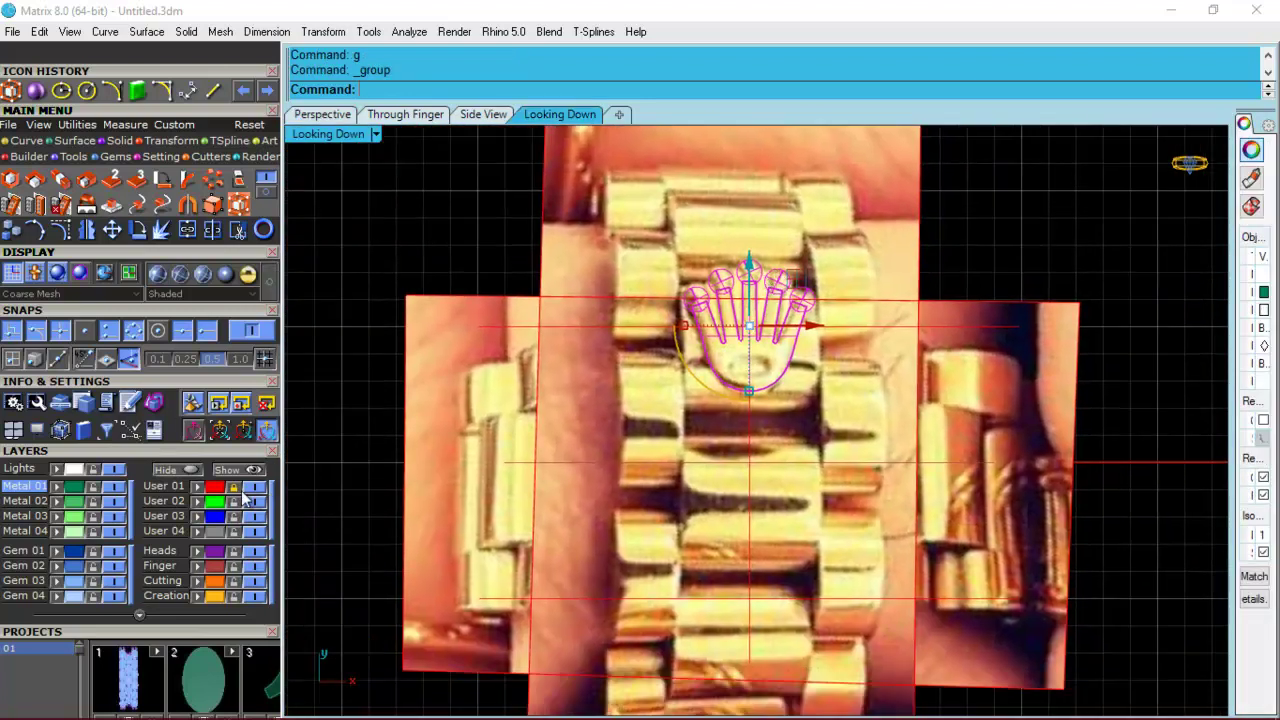
left_click(567, 250)
key("Delete")
Rotate the grouped crown 90° counter-clockwise about origin 0 so it lies over the emblem in the horizontal photo.
left_click_drag(645, 236, 893, 454)
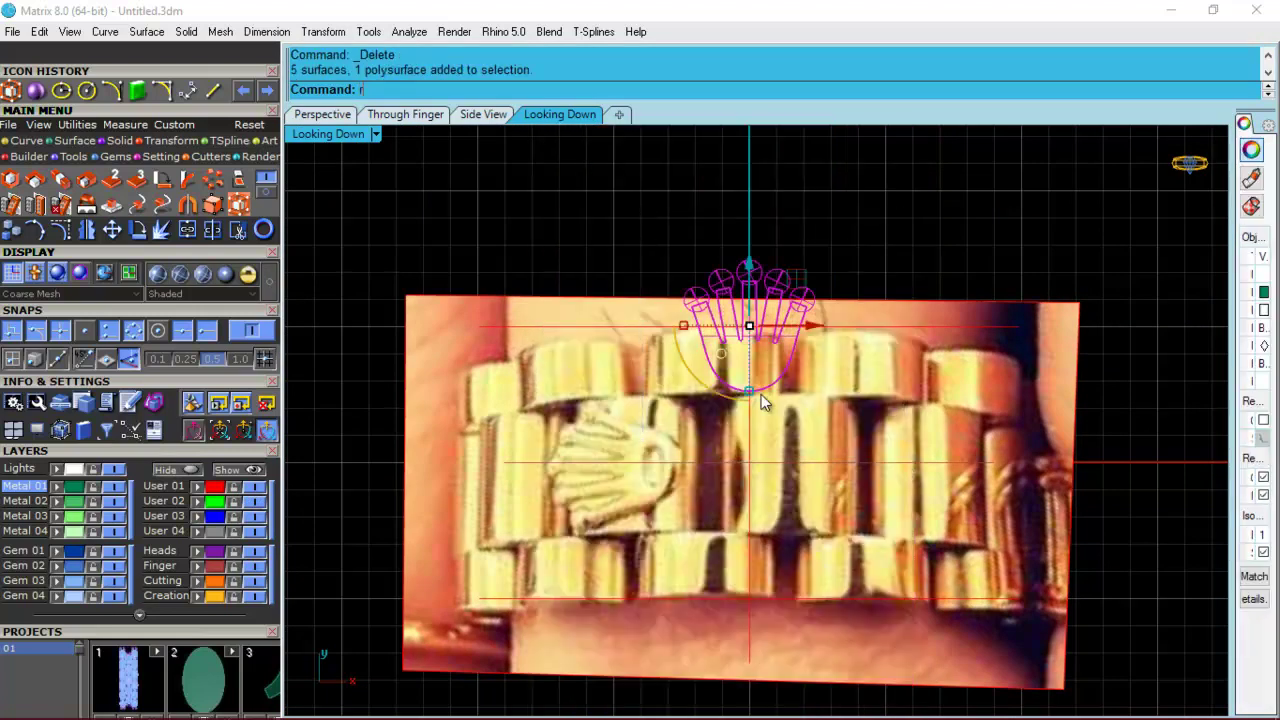
type("r")
key("Return")
type("0")
key("Return")
left_click(749, 204)
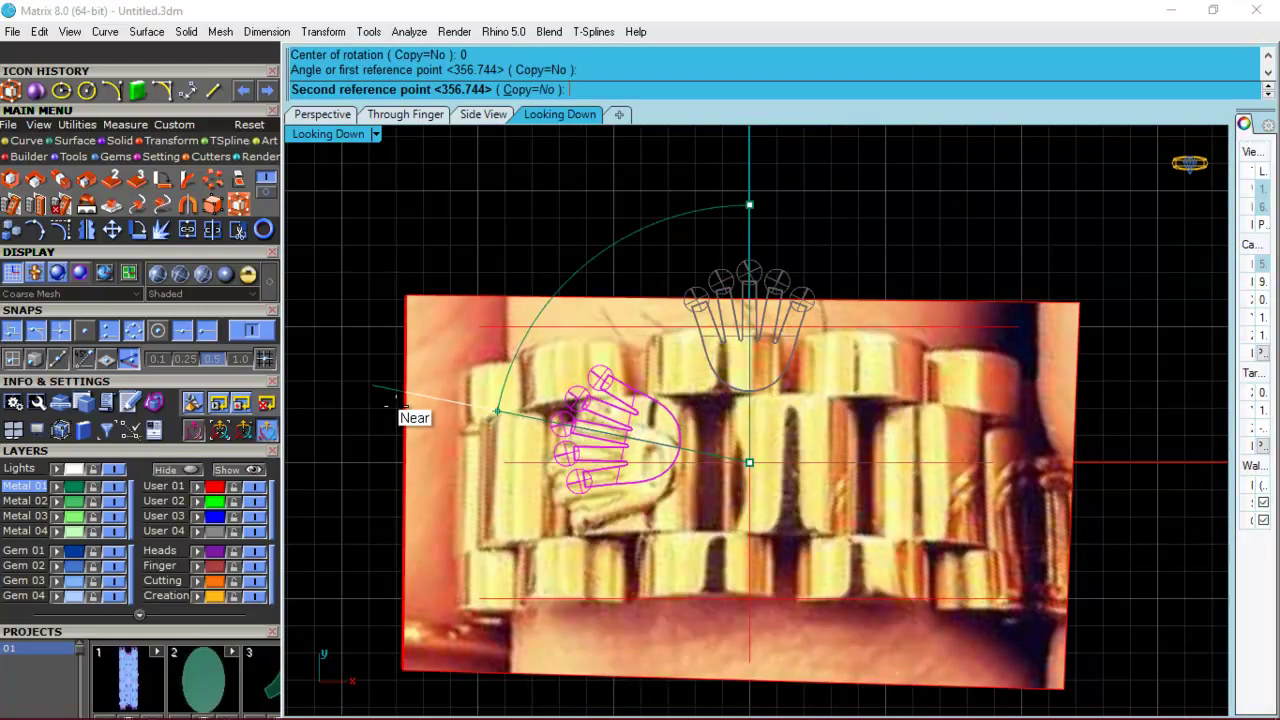
left_click(362, 473)
In the Through Finger view, show the hidden bracelet links.
right_click_drag(466, 446, 577, 403)
left_click(390, 115)
right_click_drag(519, 432, 696, 441)
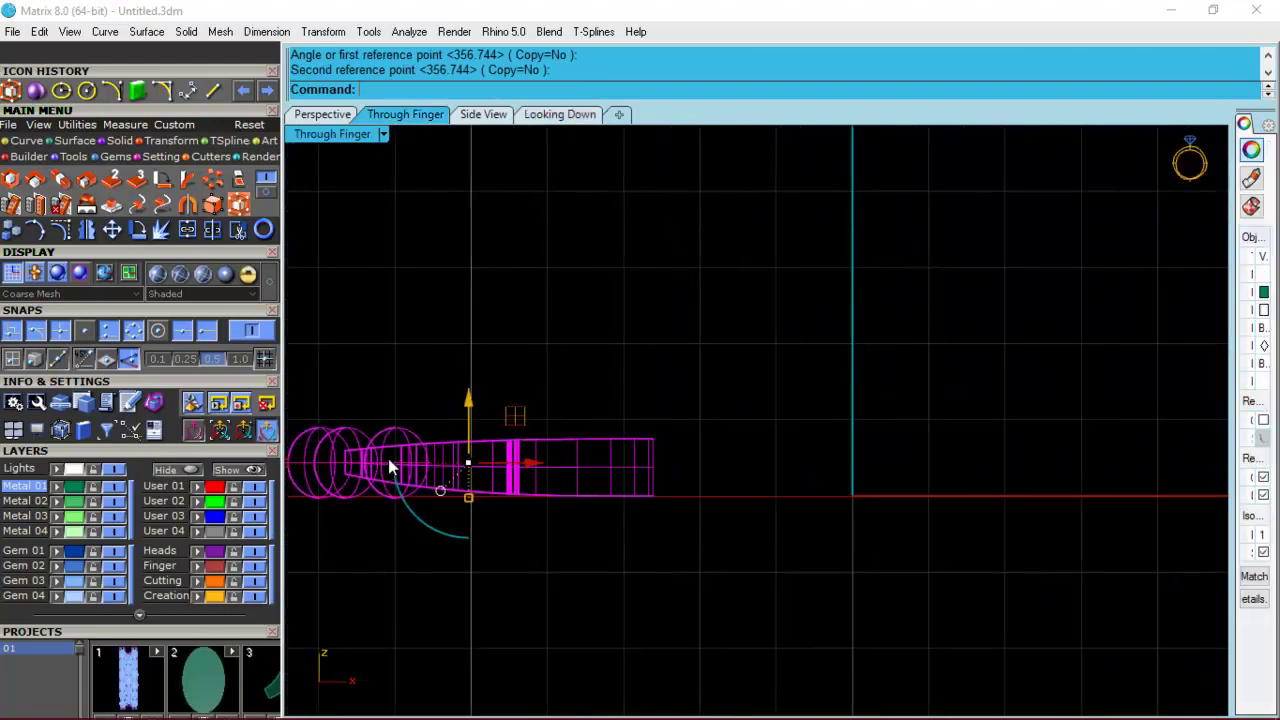
left_click(250, 469)
Raise the crown vertically to the level of the bracelet's topmost links.
scroll(532, 455, "down", 6)
right_click_drag(517, 439, 681, 468)
left_click_drag(678, 449, 701, 187)
right_click_drag(706, 326, 644, 548)
left_click_drag(618, 400, 636, 267)
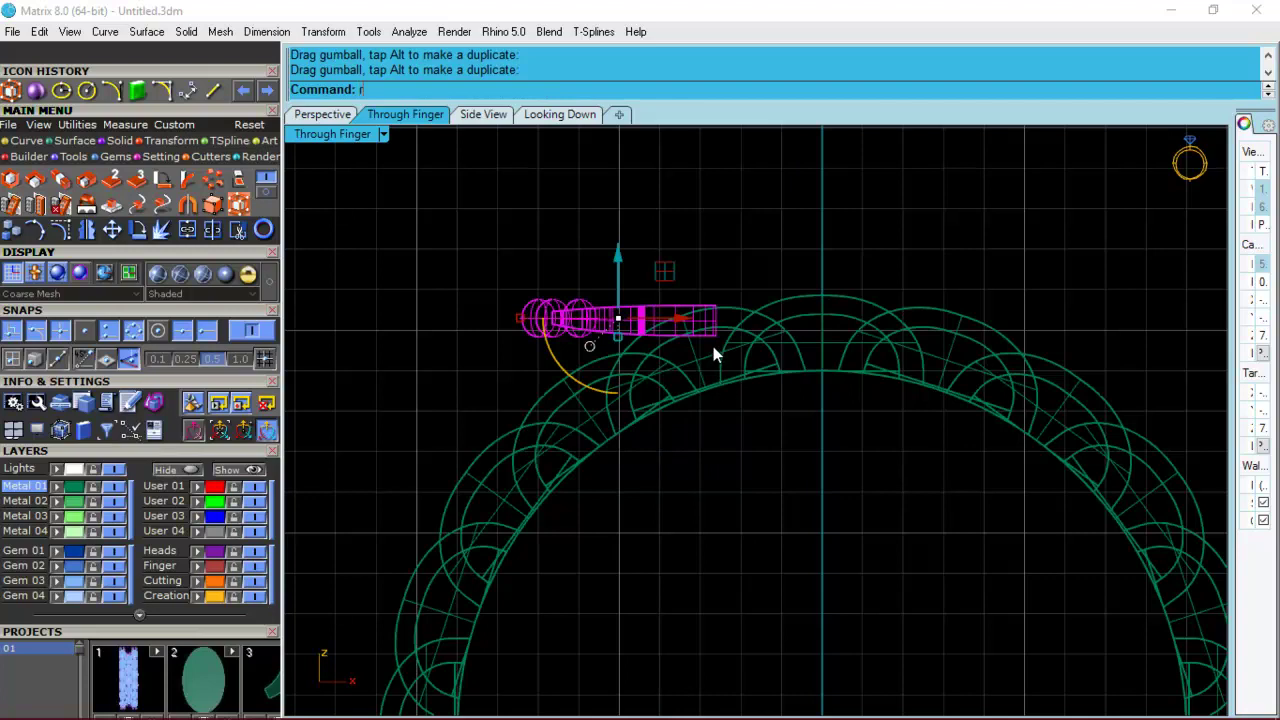
Rotate the crown about 27° counter-clockwise around the lower corner of its rounded end to follow the bracelet's curve.
type("r")
key("Return")
left_click(716, 336)
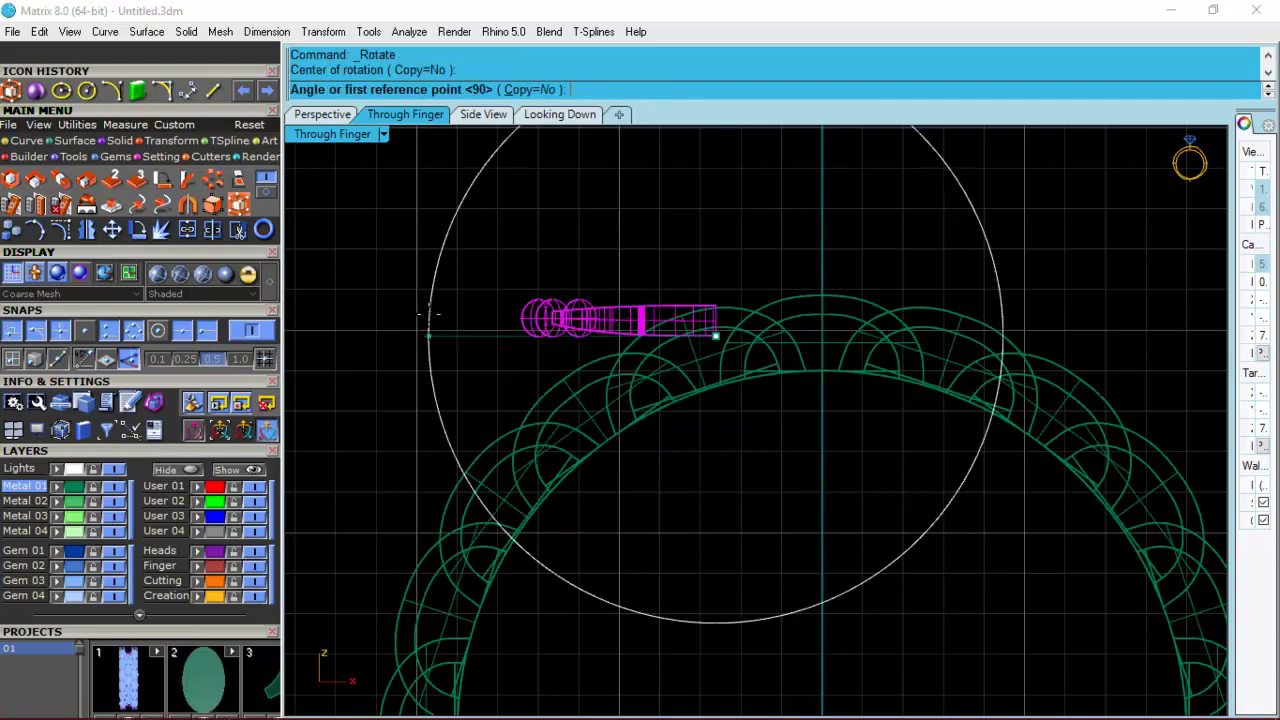
left_click(428, 336)
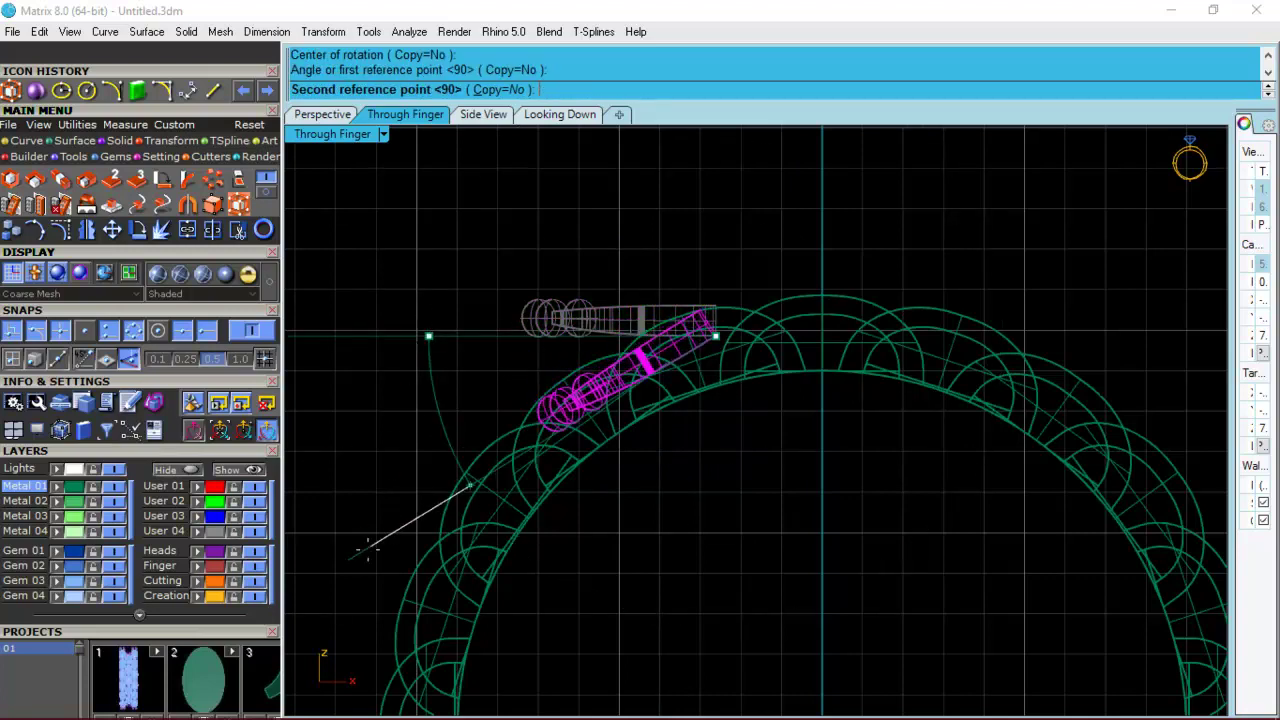
left_click(349, 519)
Move the tilted crown up and outward so it rests on the outer surface of the link beneath it.
left_click_drag(652, 334, 651, 311)
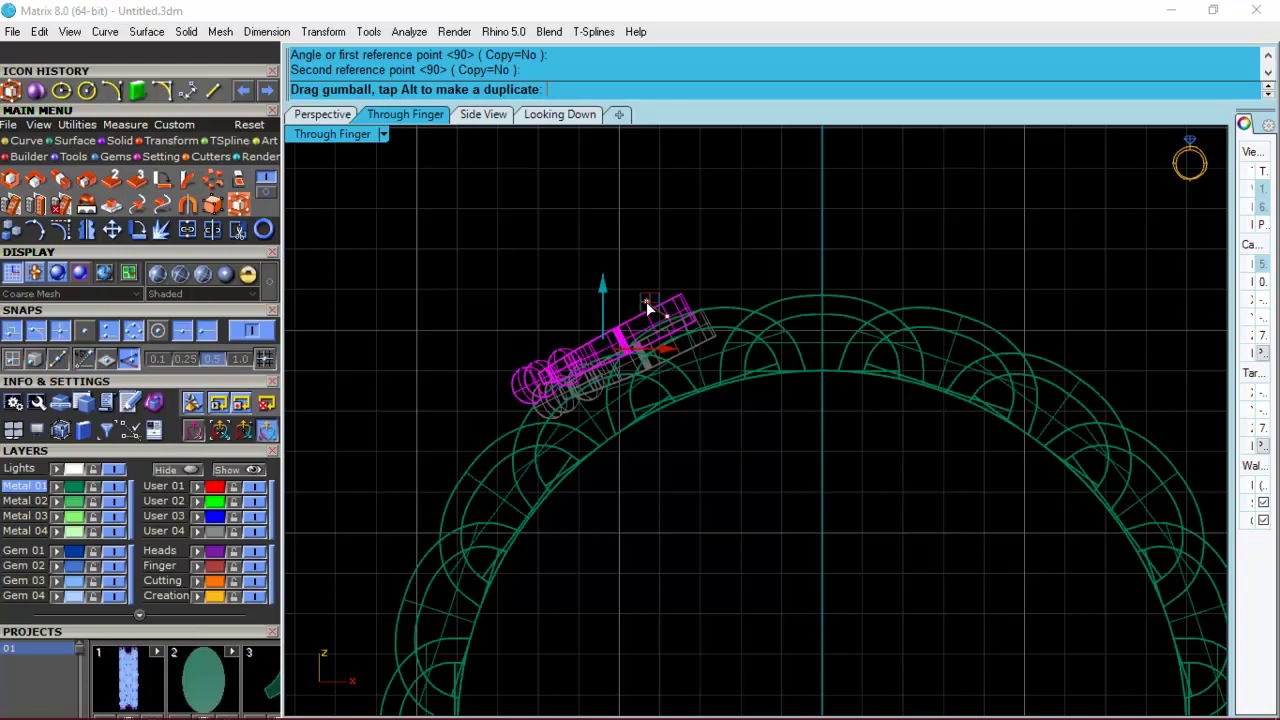
left_click_drag(646, 303, 647, 308)
left_click(697, 260)
Fine-tune the crown's tilt by rotating it about a point above the upper links, and check its seating in perspective.
left_click(600, 343)
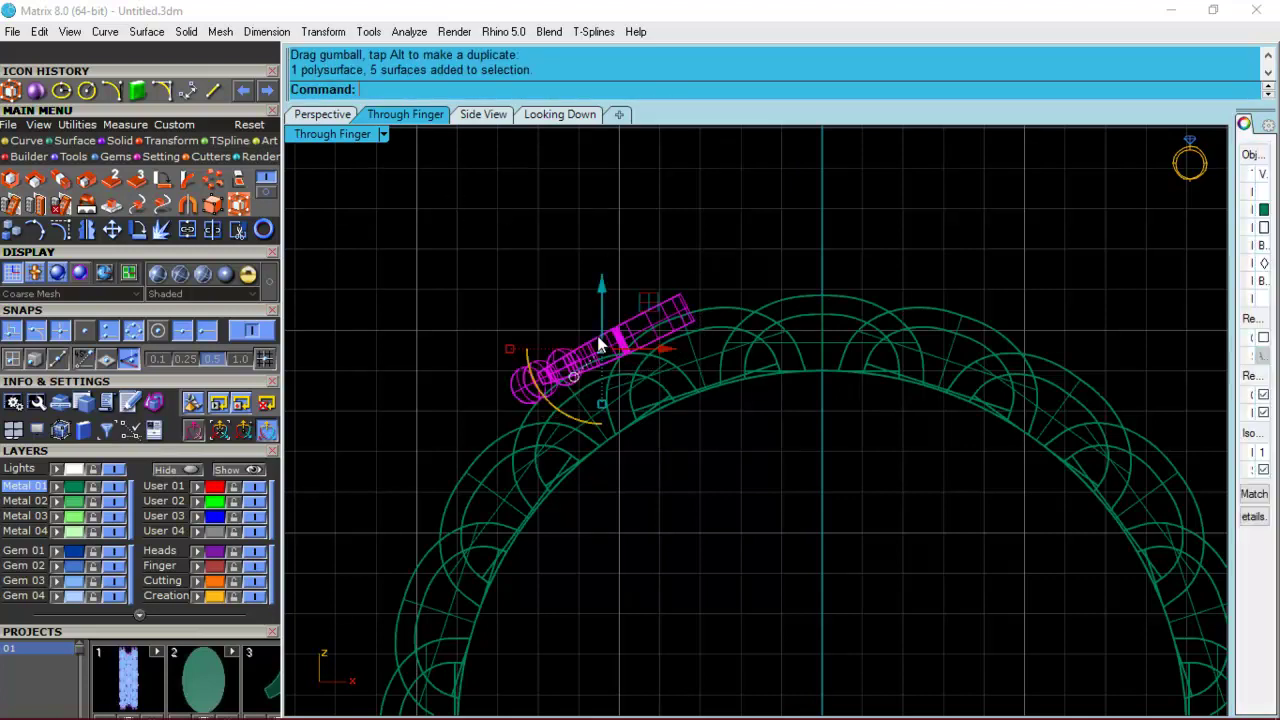
left_click(727, 260)
left_click(394, 330)
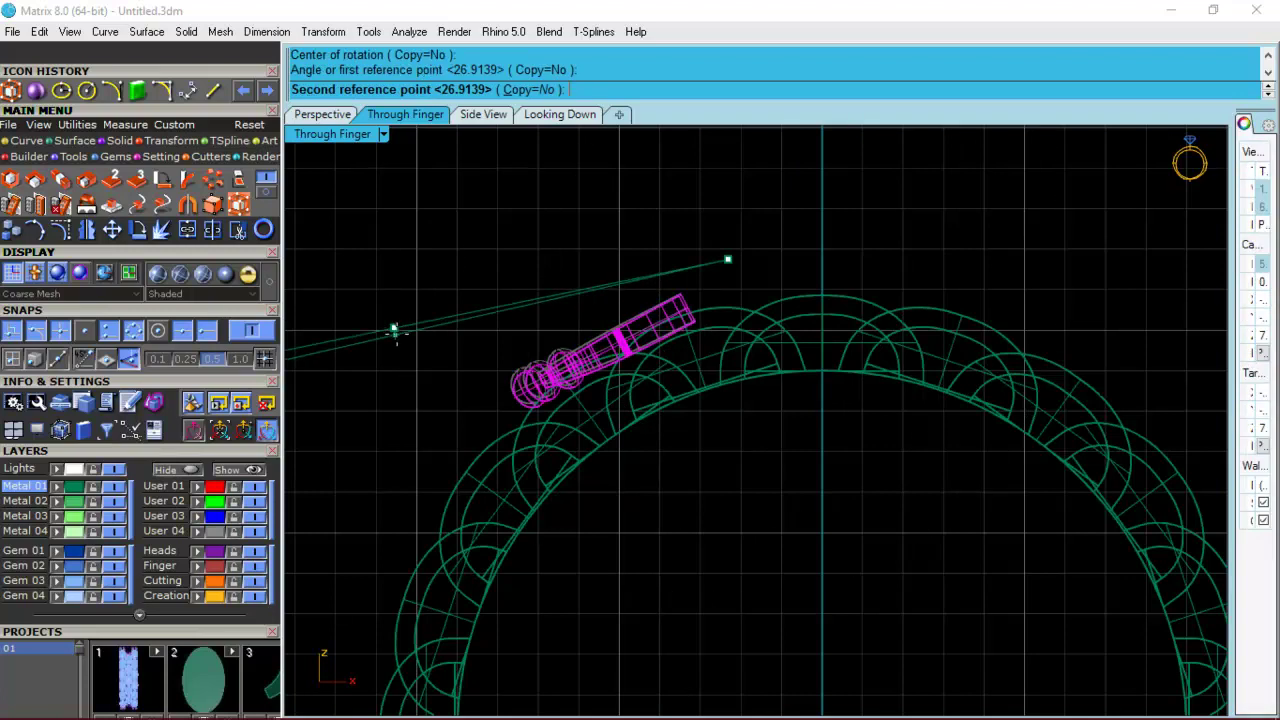
left_click(394, 330)
left_click(326, 114)
mouse_move(788, 307)
right_mouse_down()
mouse_move(556, 363)
mouse_move(689, 375)
mouse_move(689, 433)
mouse_move(651, 472)
mouse_move(658, 398)
mouse_move(686, 331)
mouse_move(818, 297)
mouse_move(734, 318)
right_mouse_up()
scroll(556, 363, "down", 4)
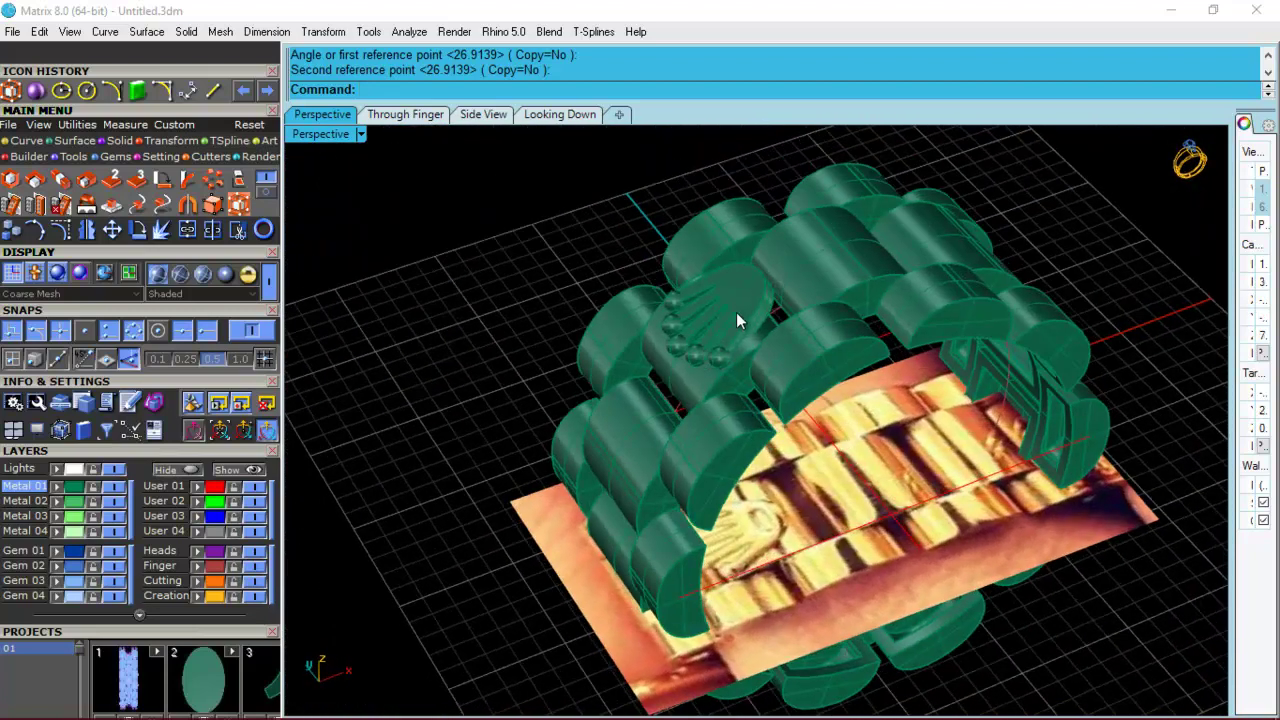
Rotate the crown about the origin to slide it counter-clockwise along the bracelet, and check its seating on the link in perspective.
left_click(734, 318)
left_click(405, 114)
right_click_drag(677, 379, 740, 403)
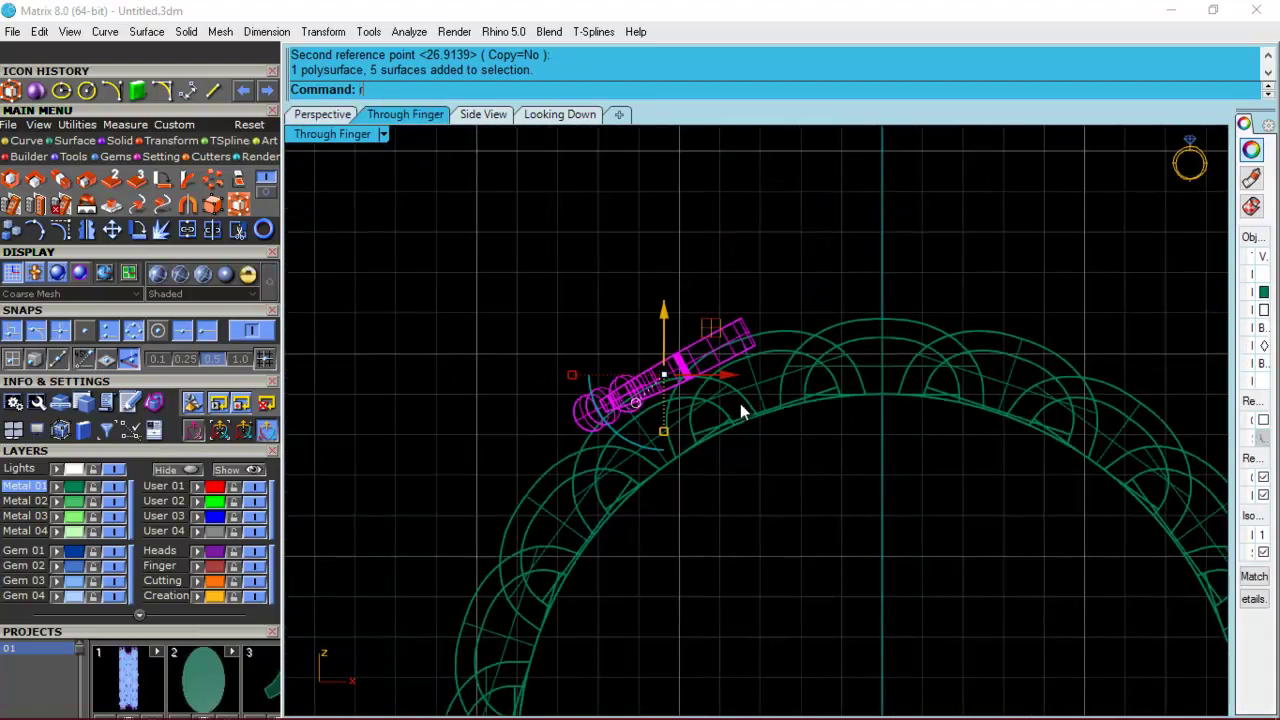
right_click(740, 403)
type("0")
key("Return")
left_click(726, 248)
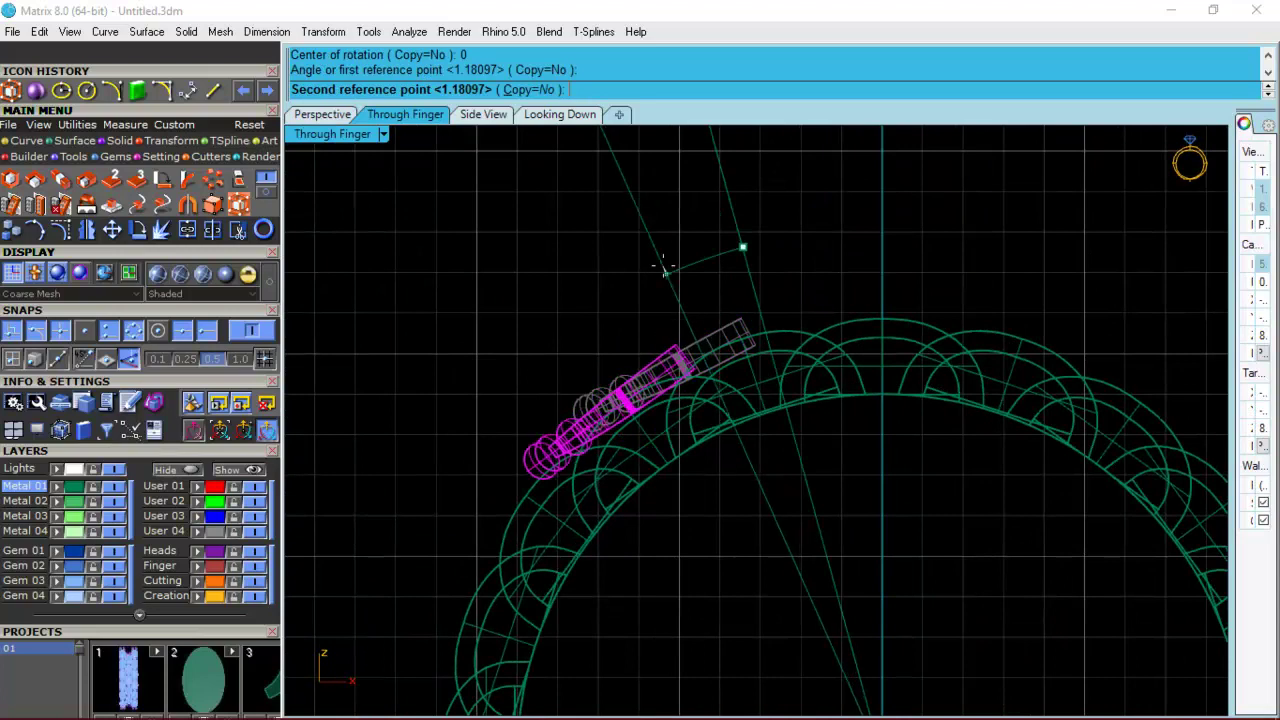
left_click(684, 268)
left_click(659, 255)
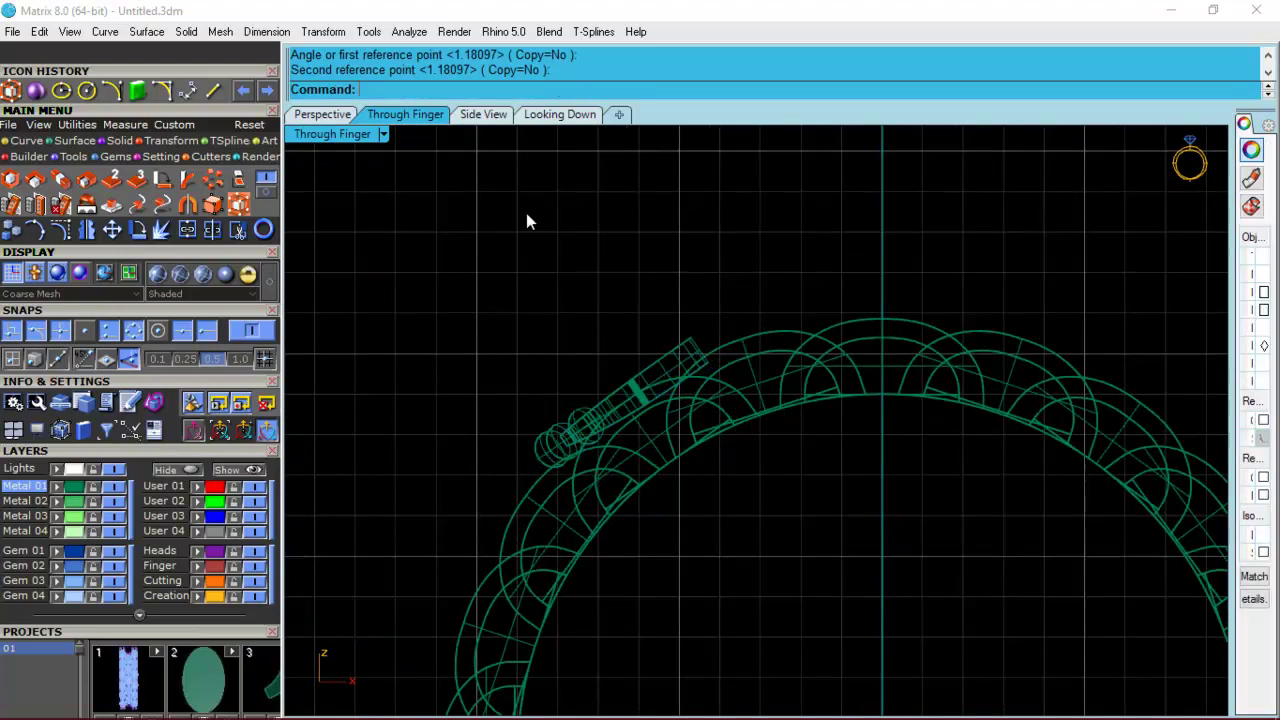
left_click(350, 118)
mouse_move(777, 274)
right_mouse_down()
mouse_move(677, 240)
mouse_move(660, 280)
mouse_move(900, 274)
mouse_move(929, 371)
mouse_move(696, 269)
mouse_move(706, 283)
mouse_move(758, 261)
mouse_move(894, 360)
mouse_move(857, 328)
mouse_move(808, 194)
mouse_move(800, 294)
mouse_move(743, 226)
right_mouse_up()
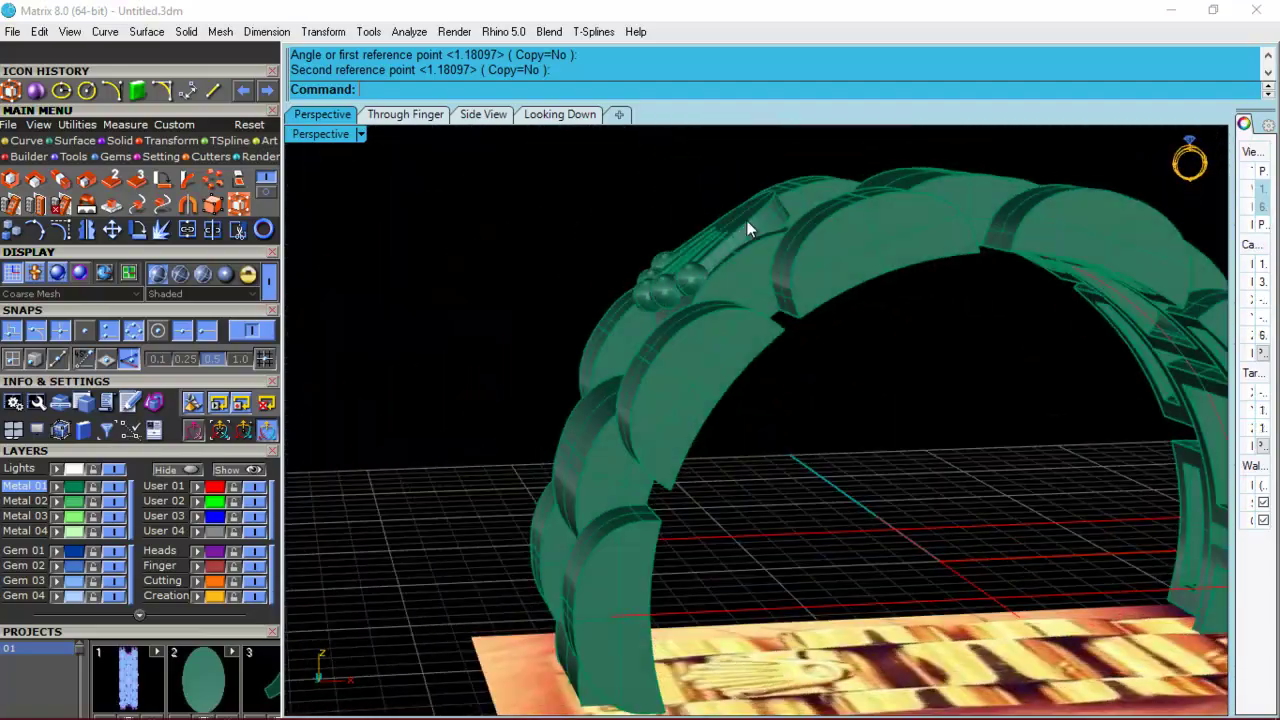
Shift the tilted crown slightly sideways, toward its prong tips, in the Through Finger view.
left_click(430, 116)
scroll(673, 395, "up", 5)
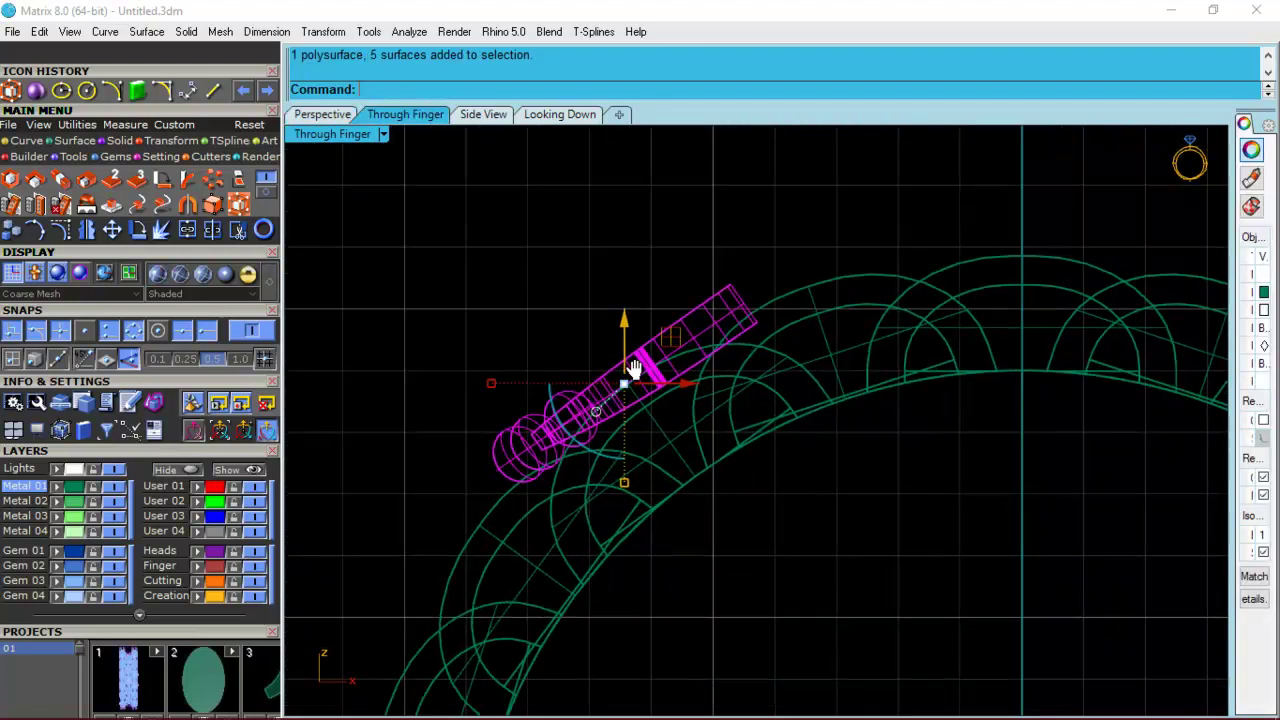
mouse_move(648, 350)
left_mouse_down()
mouse_move(641, 341)
mouse_move(633, 354)
left_mouse_up()
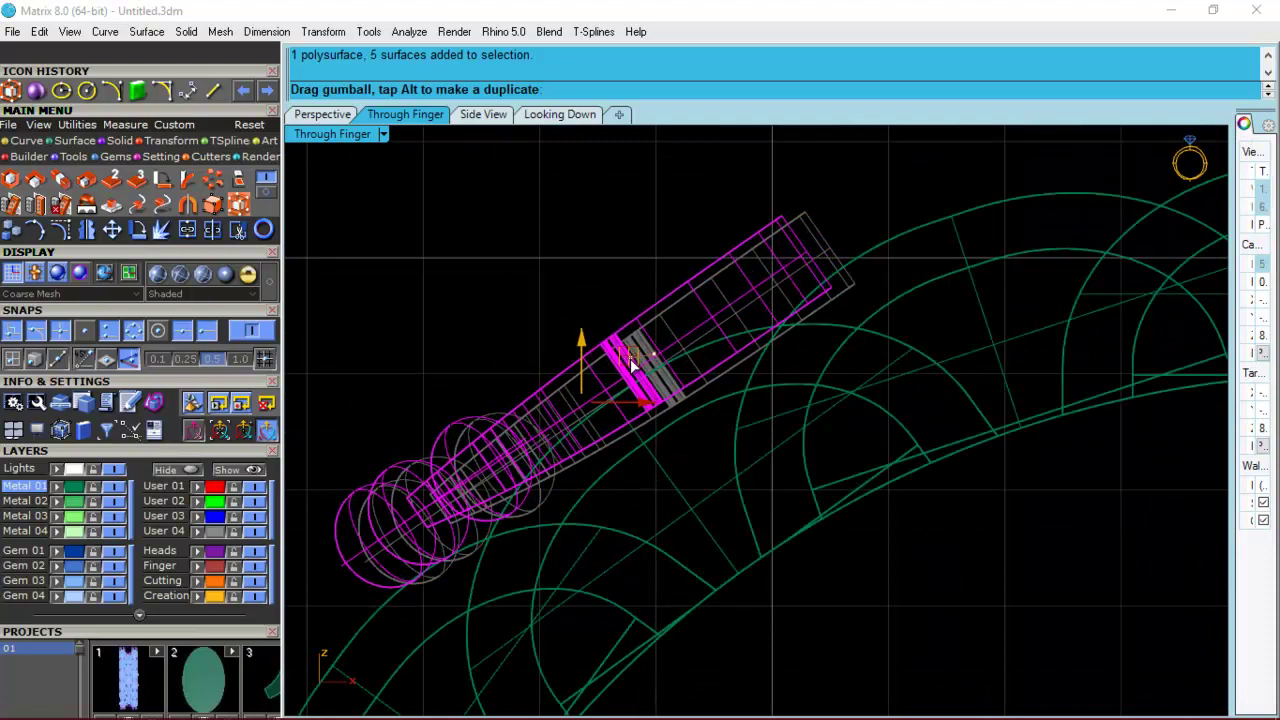
left_click_drag(631, 365, 631, 365)
Try to bend the crown symmetrically to the bracelet's curve, with the spine running from its underside to a point beyond its rounded end.
scroll(654, 362, "down", 4)
right_click_drag(654, 364, 705, 350)
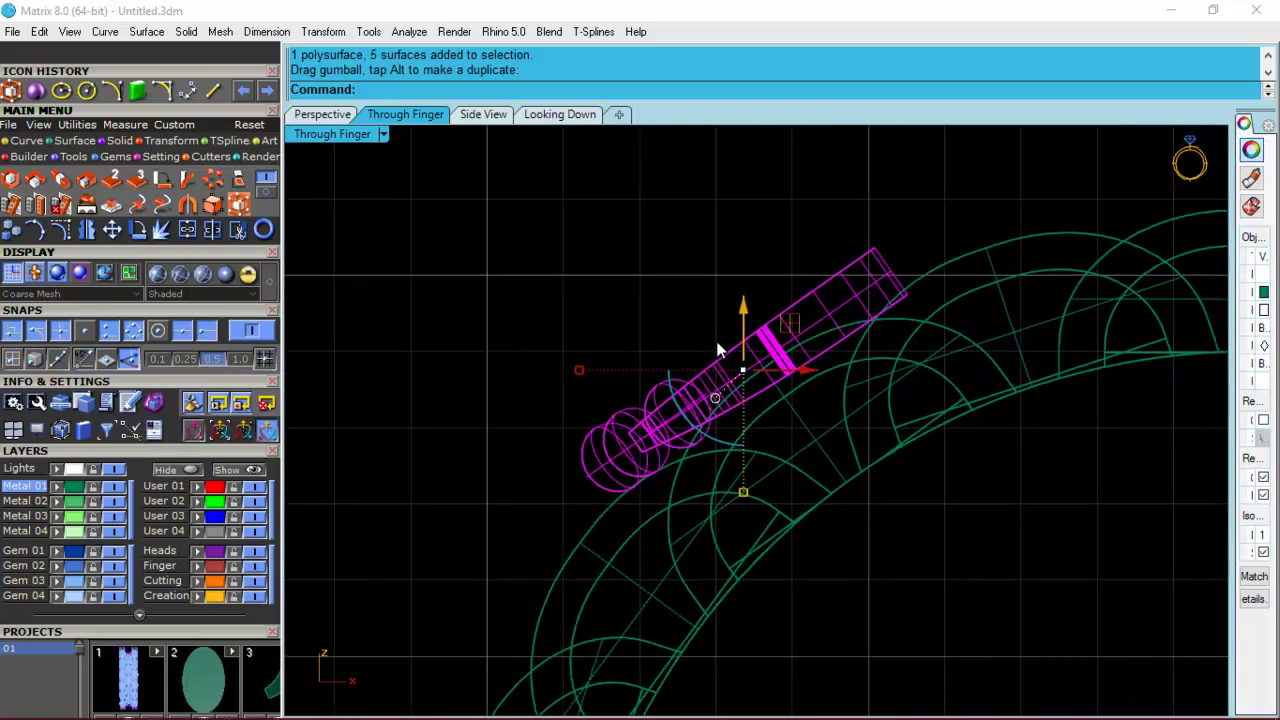
type("Be")
key("Return")
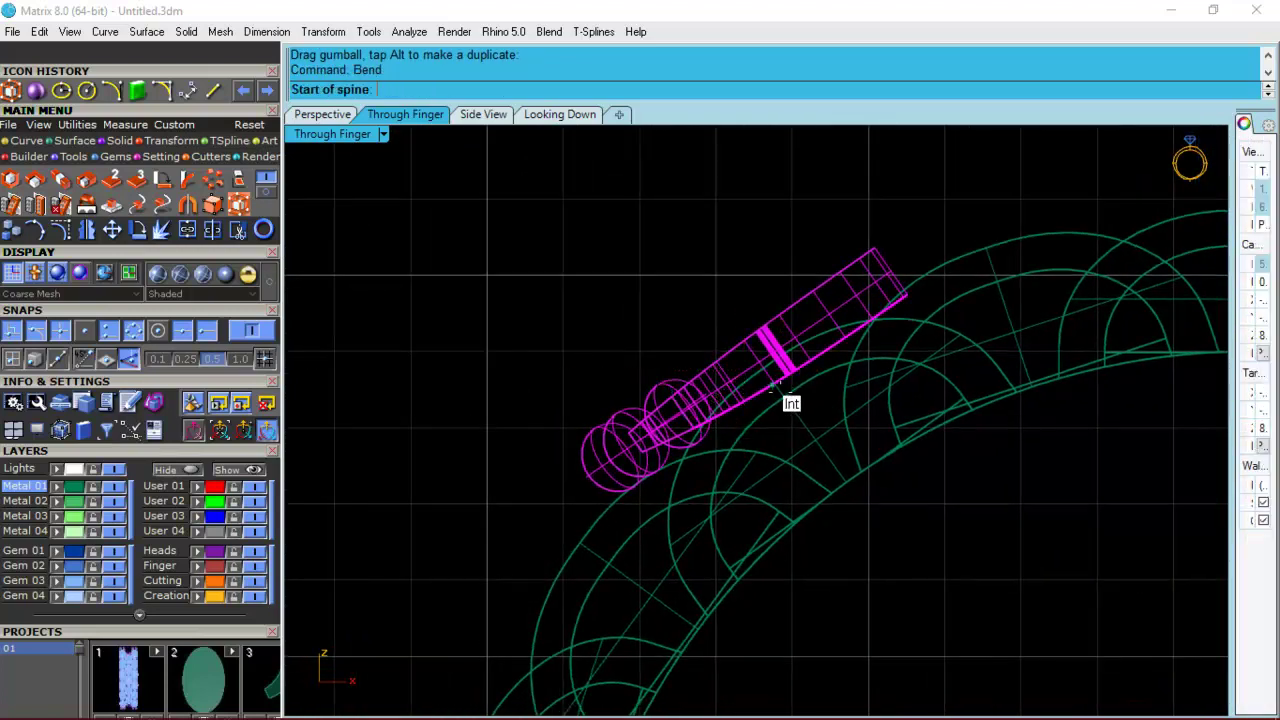
left_click(772, 384)
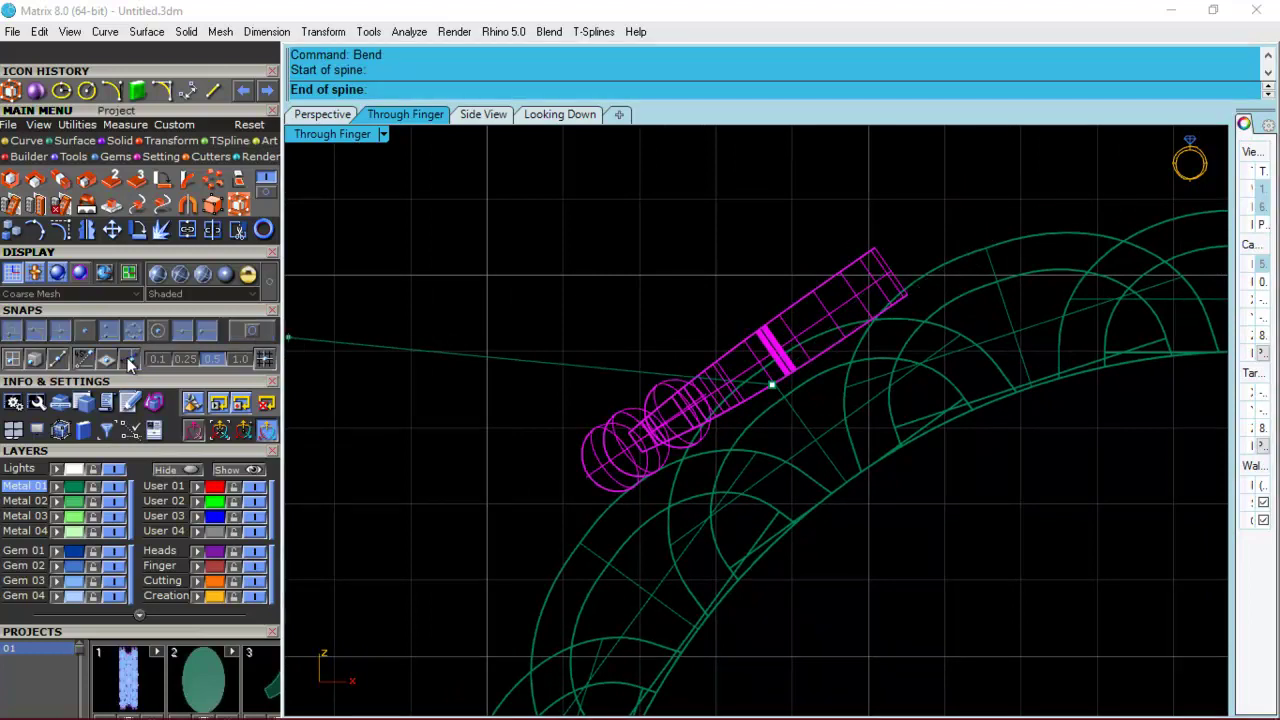
left_click(1035, 212)
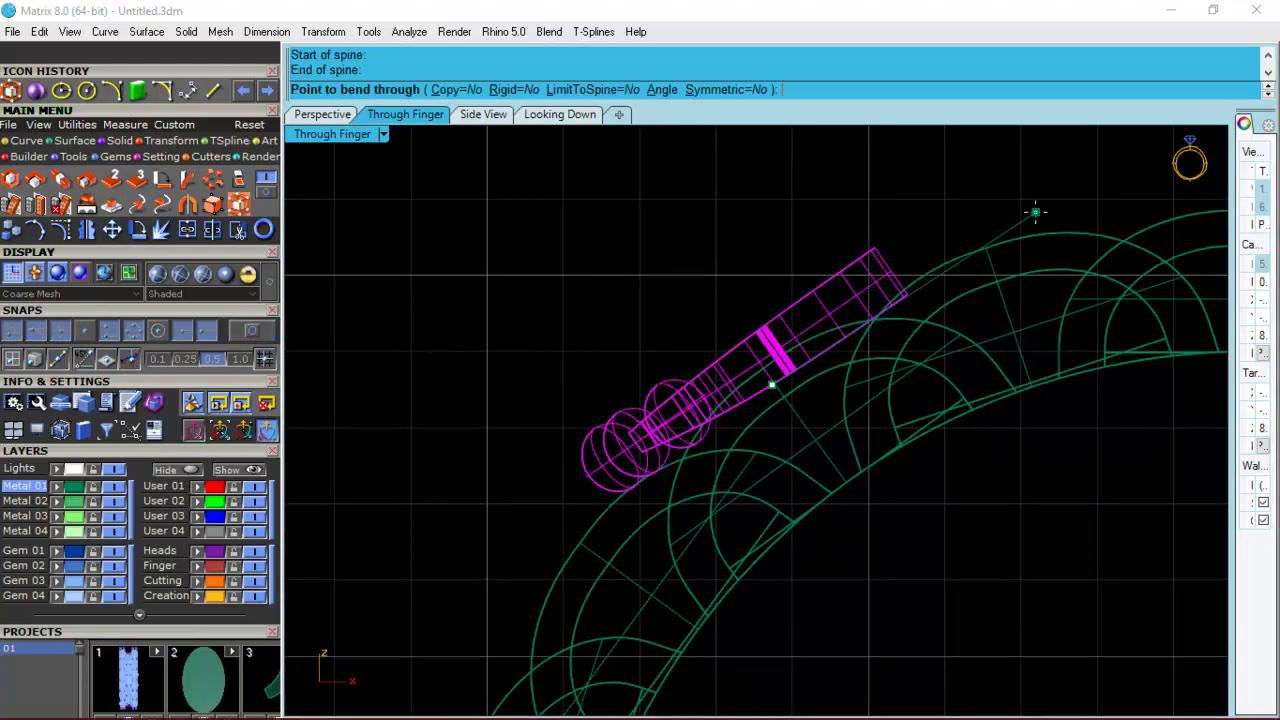
type("S")
key("Return")
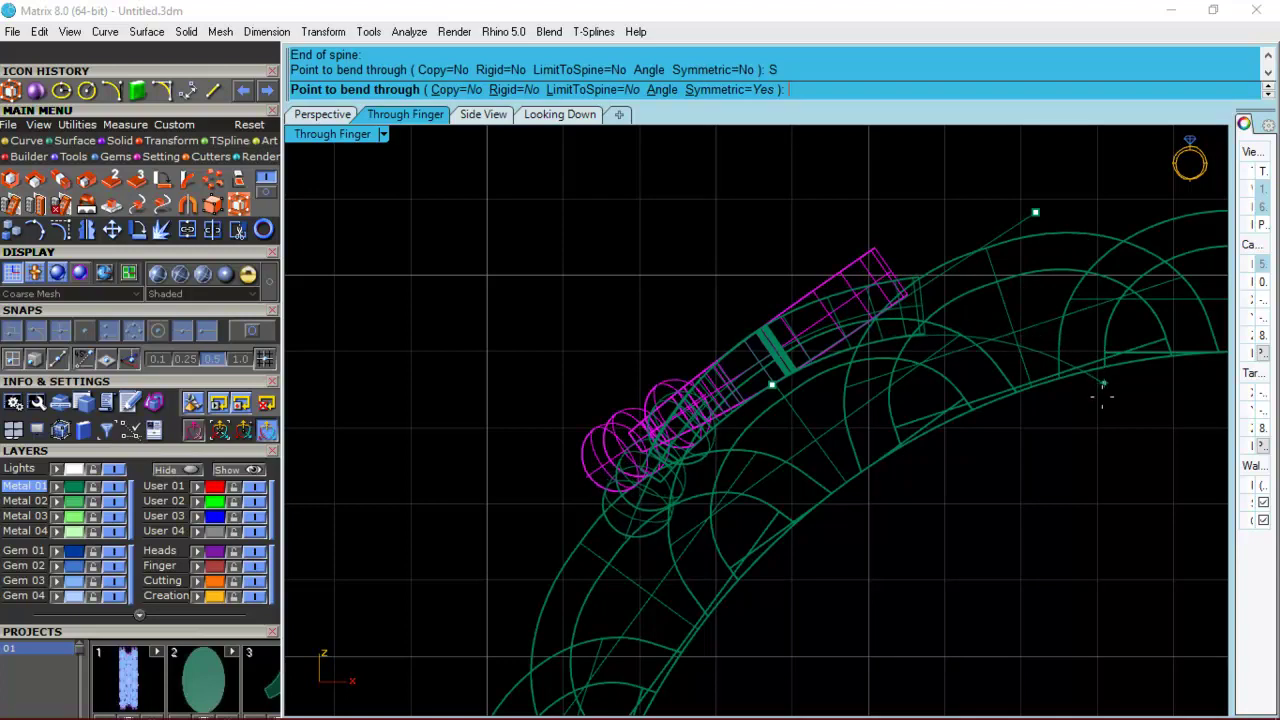
left_click(1086, 442)
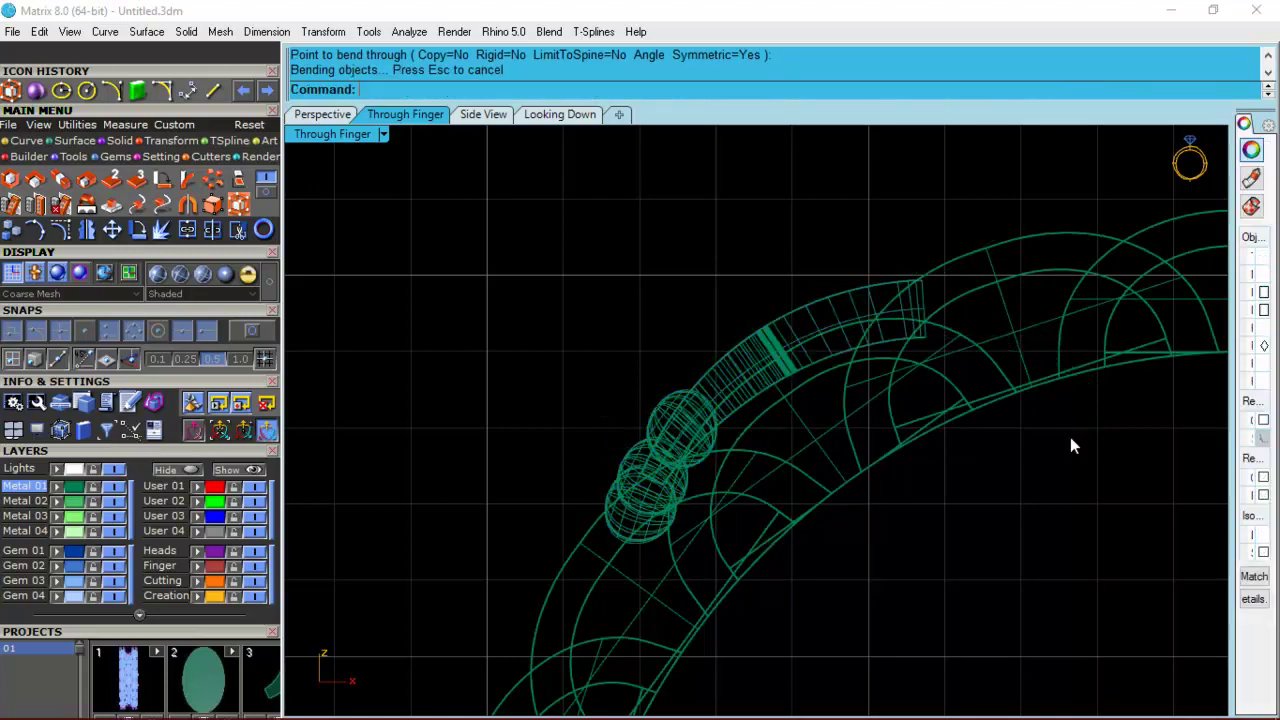
Inspect the bent crown against the links in perspective and undo the bend.
left_click(775, 348)
left_click(777, 244)
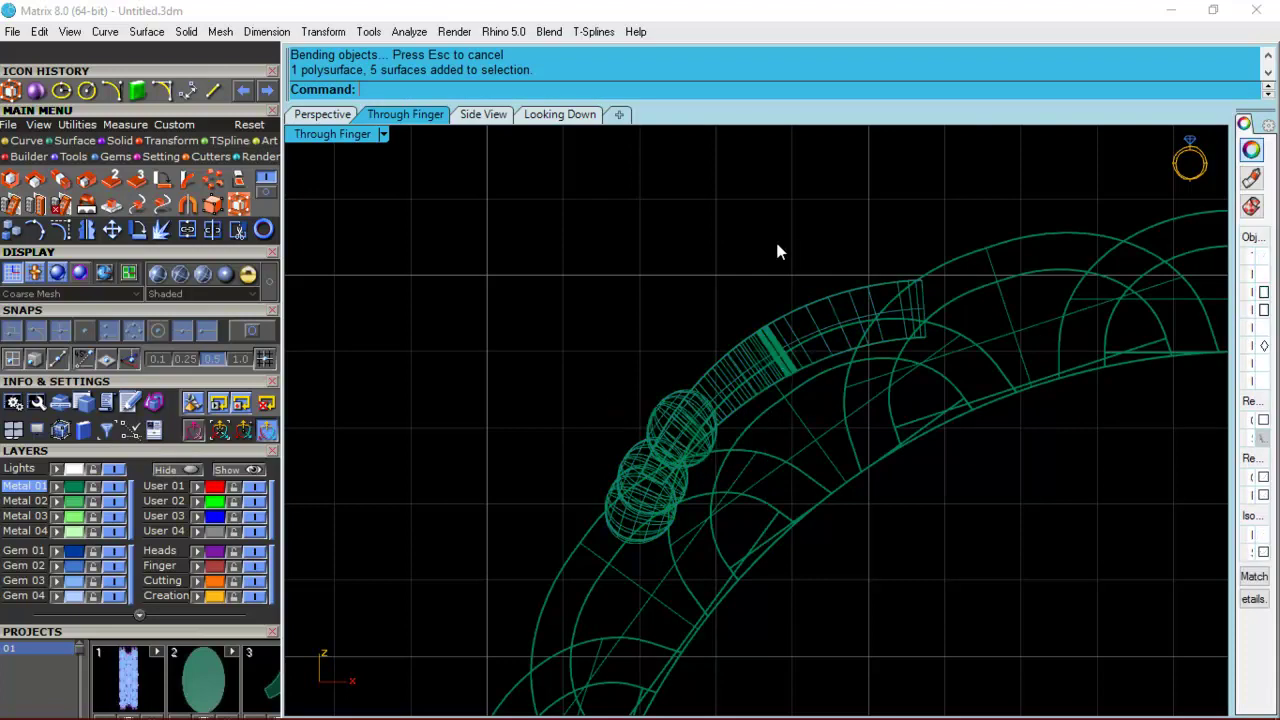
left_click(332, 114)
mouse_move(871, 383)
right_mouse_down()
mouse_move(666, 569)
mouse_move(723, 551)
mouse_move(709, 586)
mouse_move(948, 463)
mouse_move(1035, 437)
mouse_move(914, 423)
mouse_move(791, 331)
mouse_move(809, 417)
right_mouse_up()
scroll(1035, 437, "down", 5)
scroll(754, 508, "up", 4)
right_click_drag(754, 508, 936, 409)
scroll(804, 563, "down", 1)
scroll(781, 533, "down", 2)
key("ctrl+z")
right_click_drag(1107, 365, 687, 413)
right_click_drag(764, 393, 763, 403)
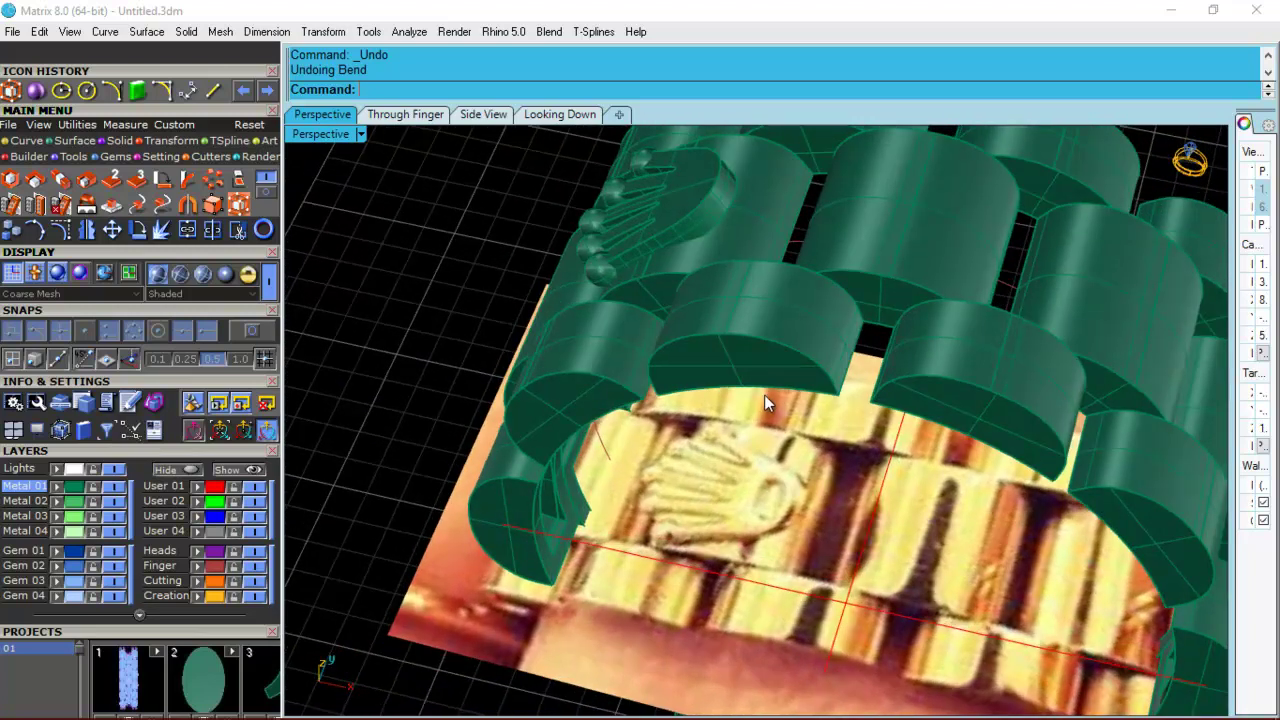
right_click_drag(775, 386, 782, 308)
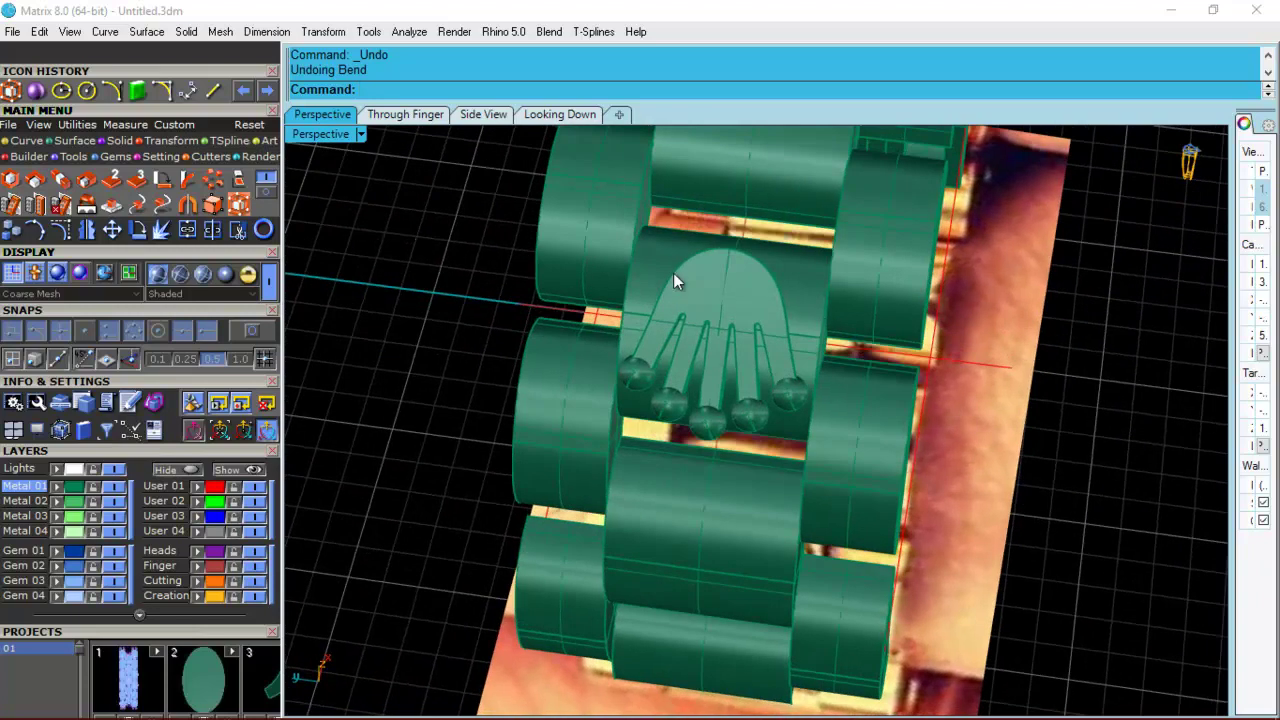
Undo the crown's moves and rotations step by step until it lies flat.
left_click(421, 116)
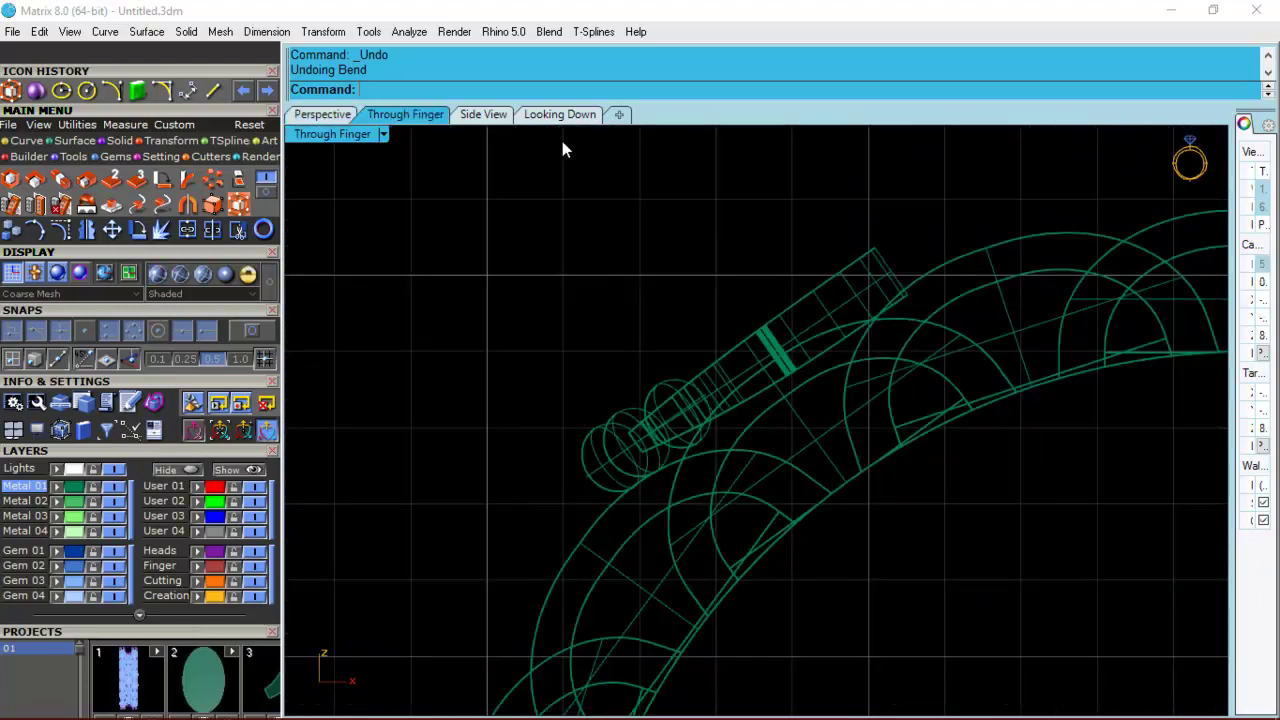
key("ctrl+z")
key("ctrl+z")
key("ctrl+z")
key("ctrl+z")
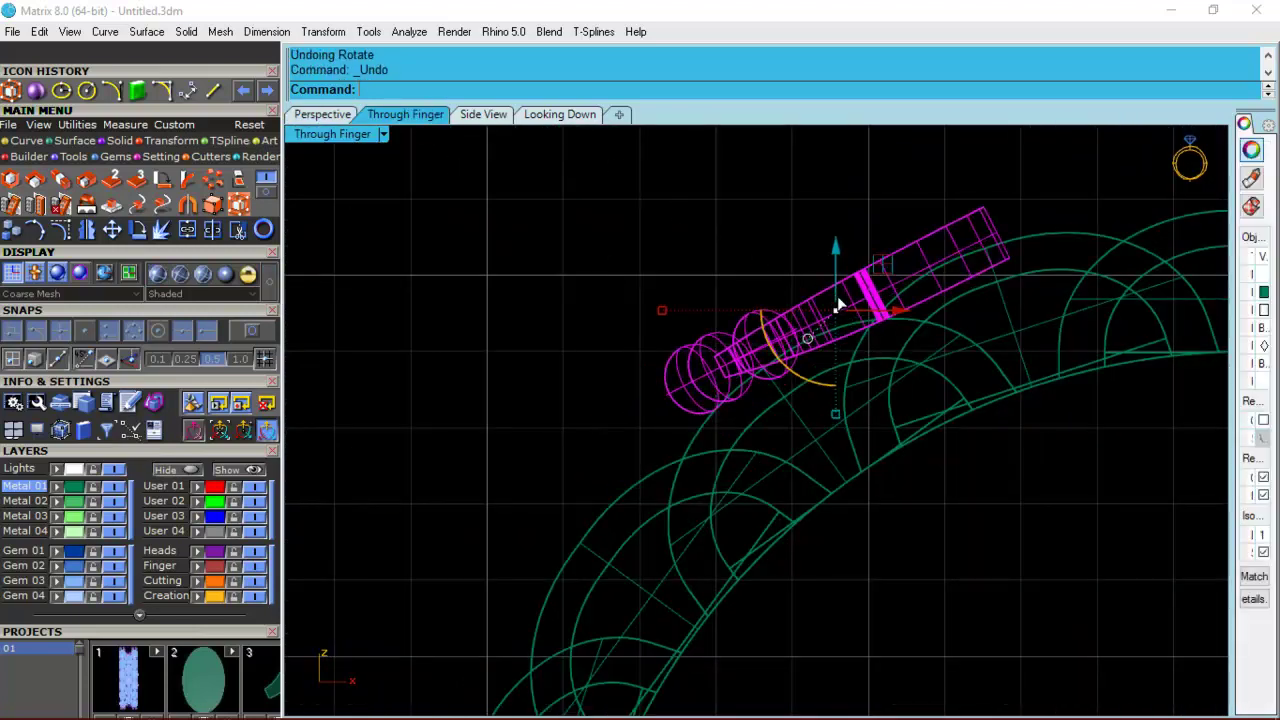
key("ctrl+z")
Turn object snapping back on for drawing a rectangle over the crown in the Looking Down view.
left_click(584, 117)
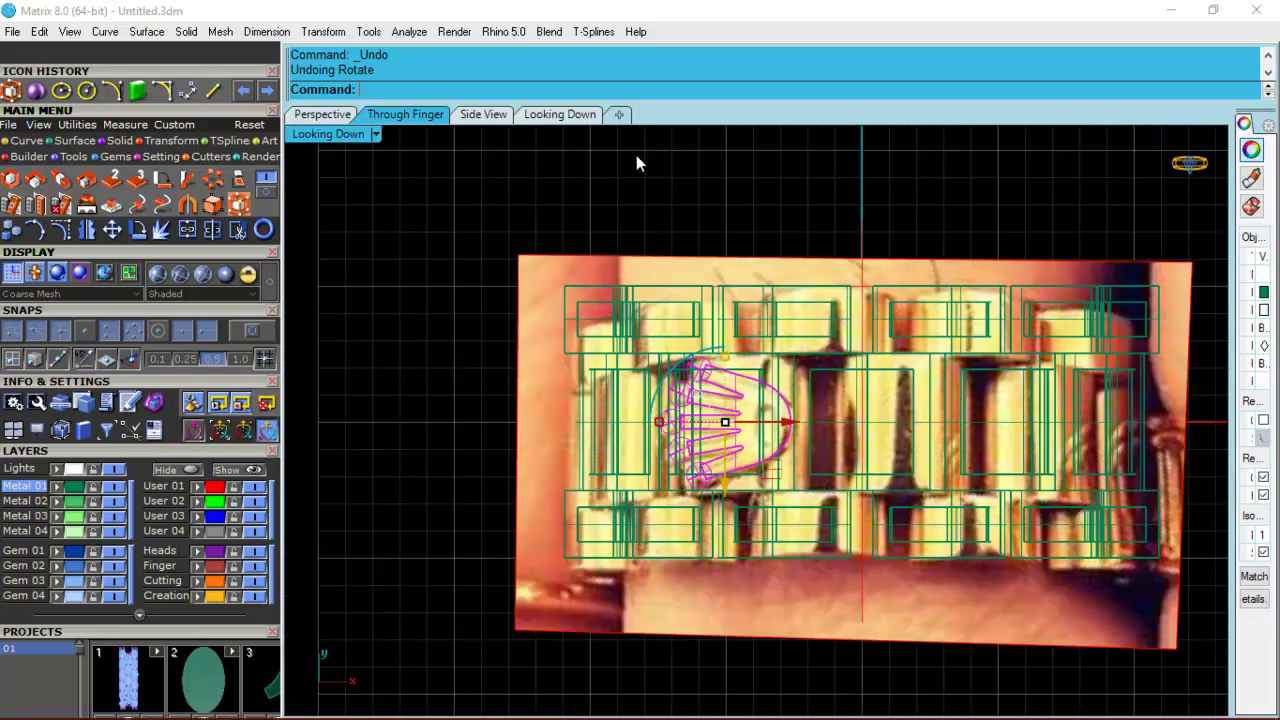
scroll(680, 392, "up", 5)
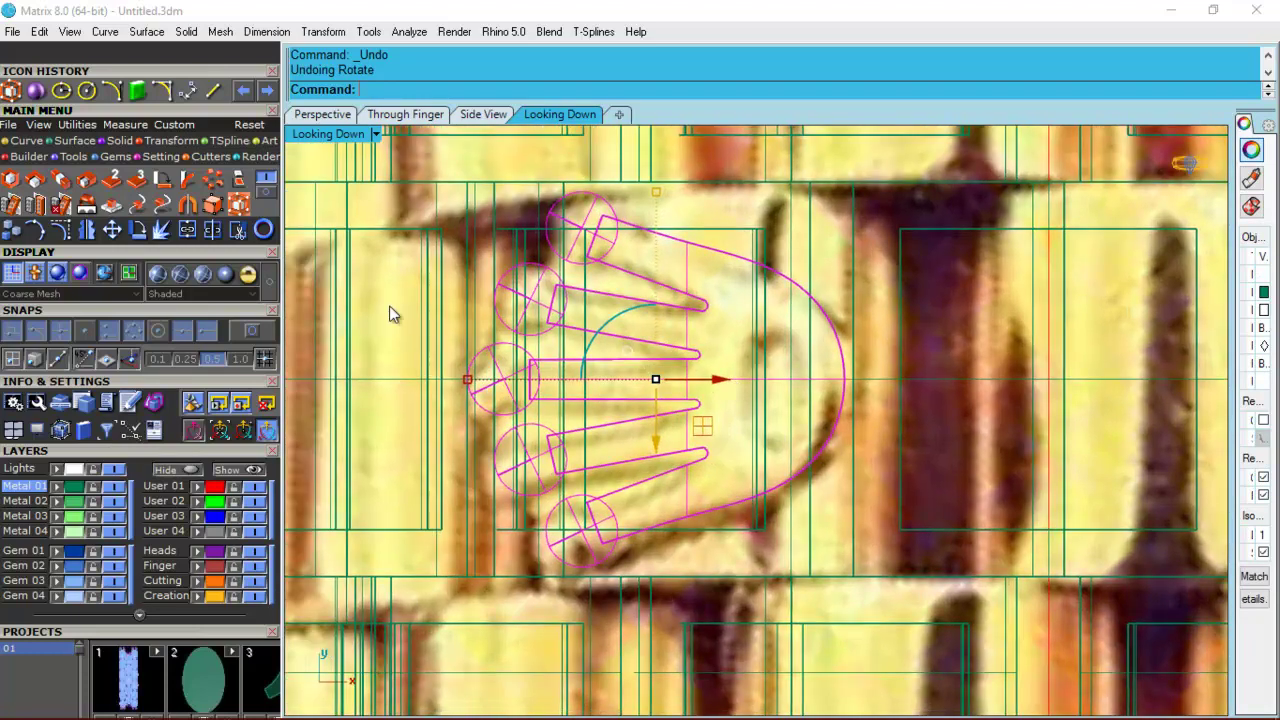
left_click(30, 141)
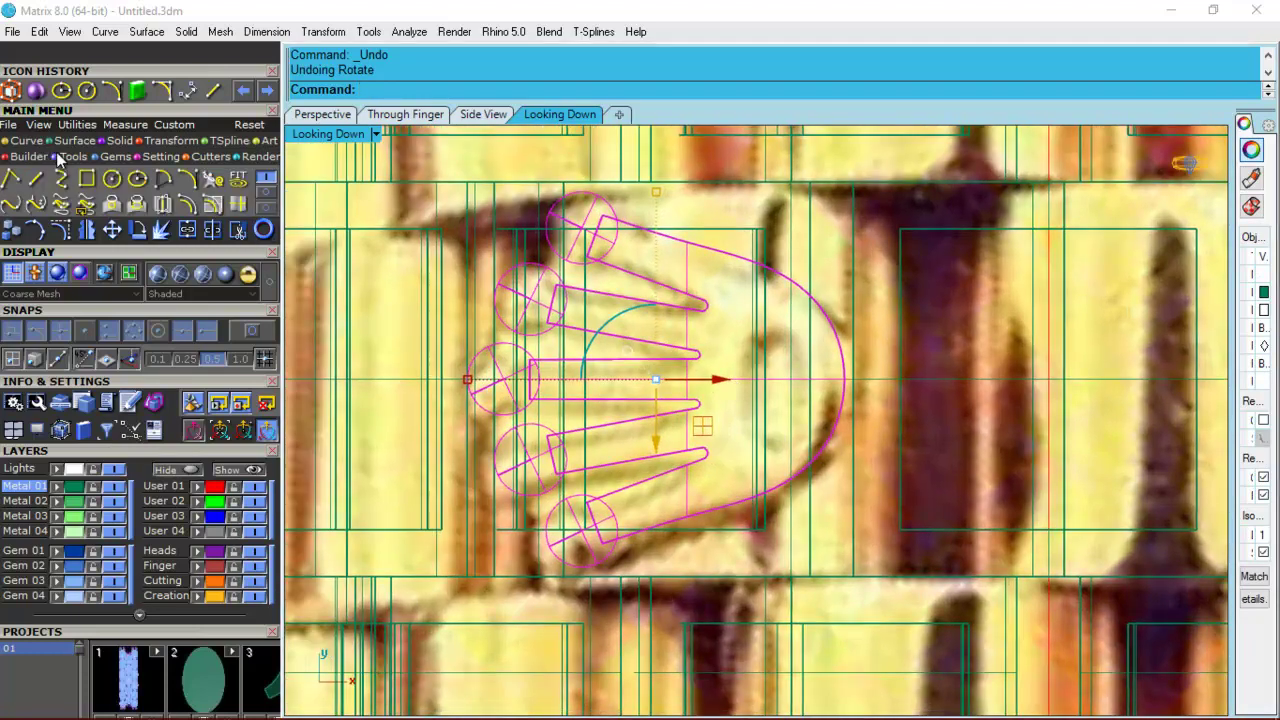
left_click(87, 179)
scroll(731, 323, "up", 4)
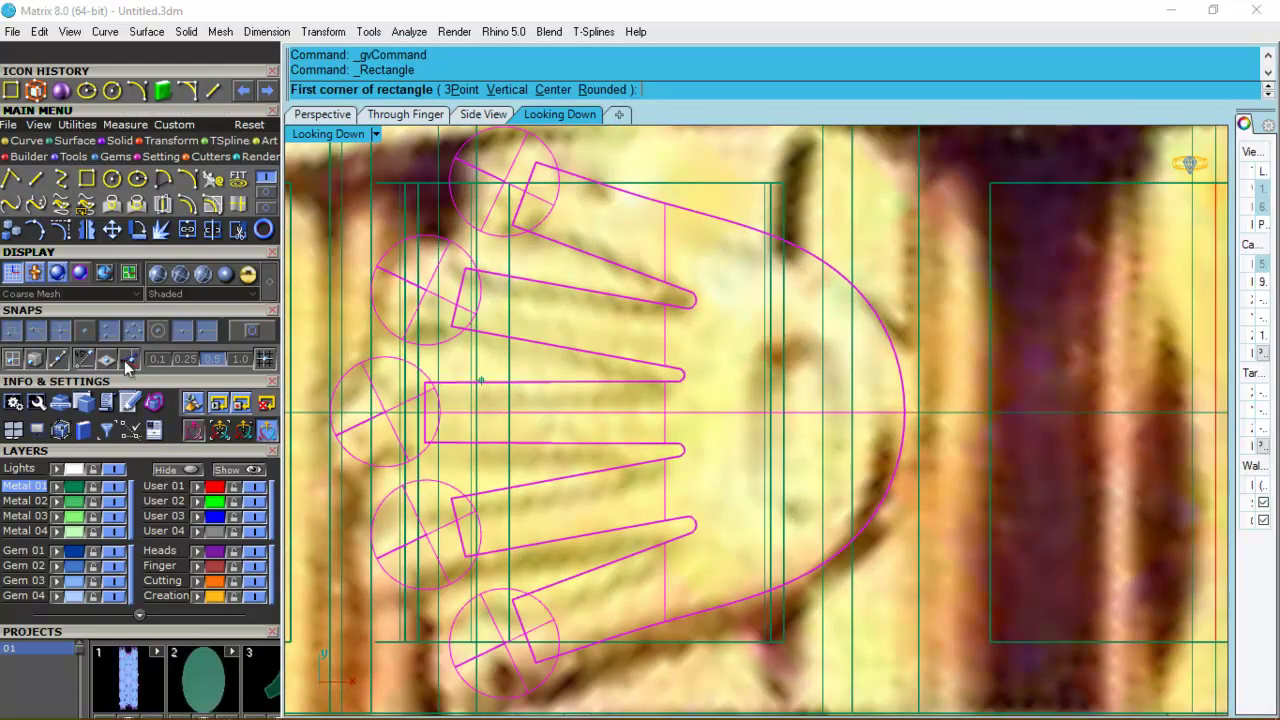
left_click(246, 332)
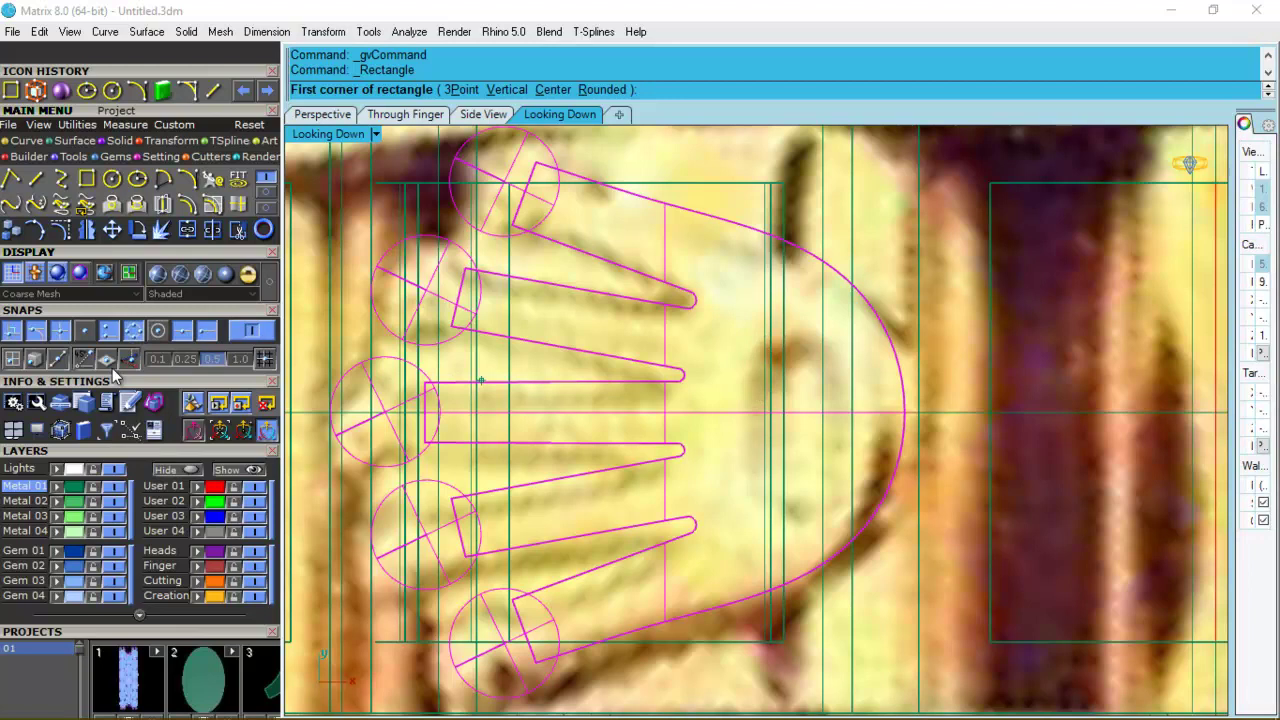
left_click(58, 359)
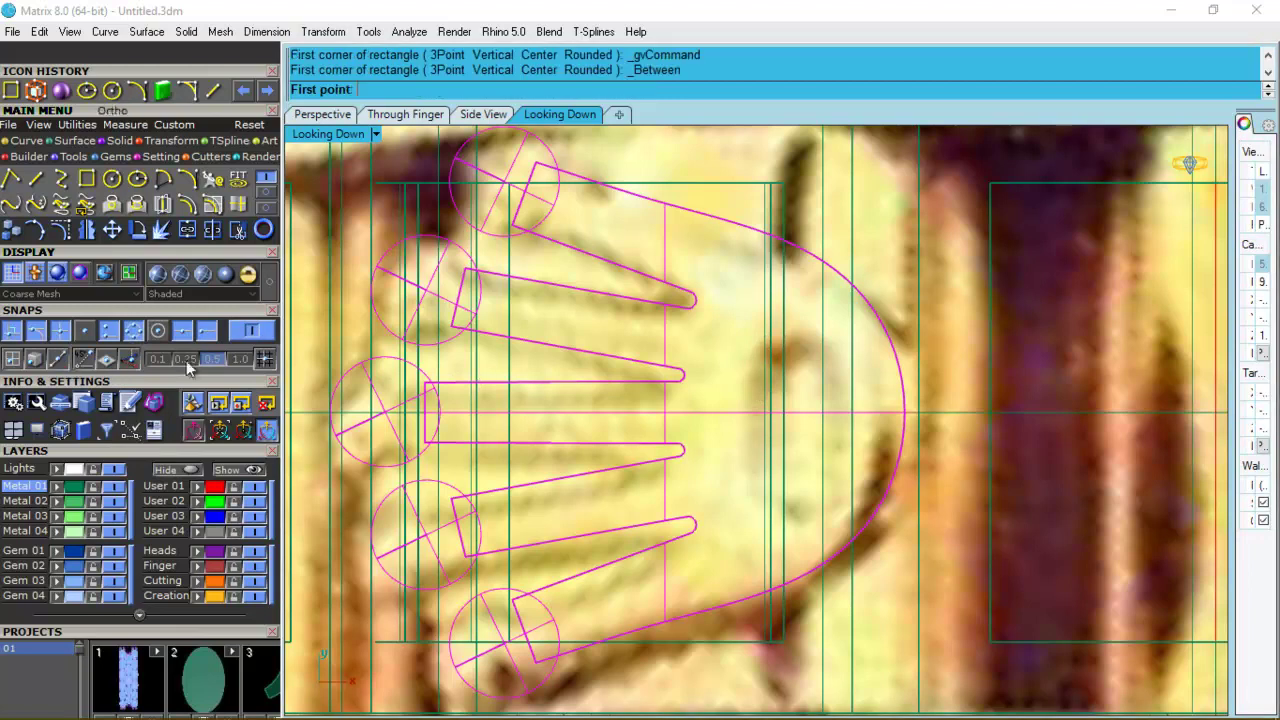
left_click(786, 242)
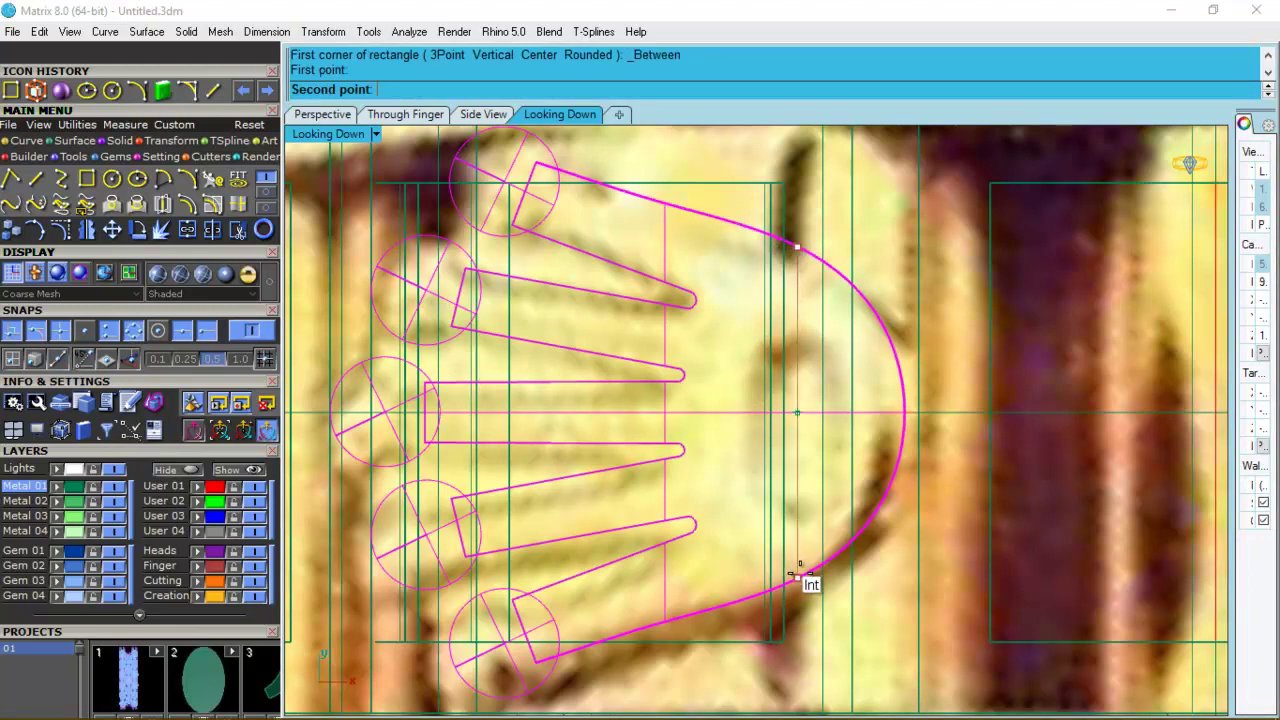
left_click(797, 576)
key("Escape")
key("Return")
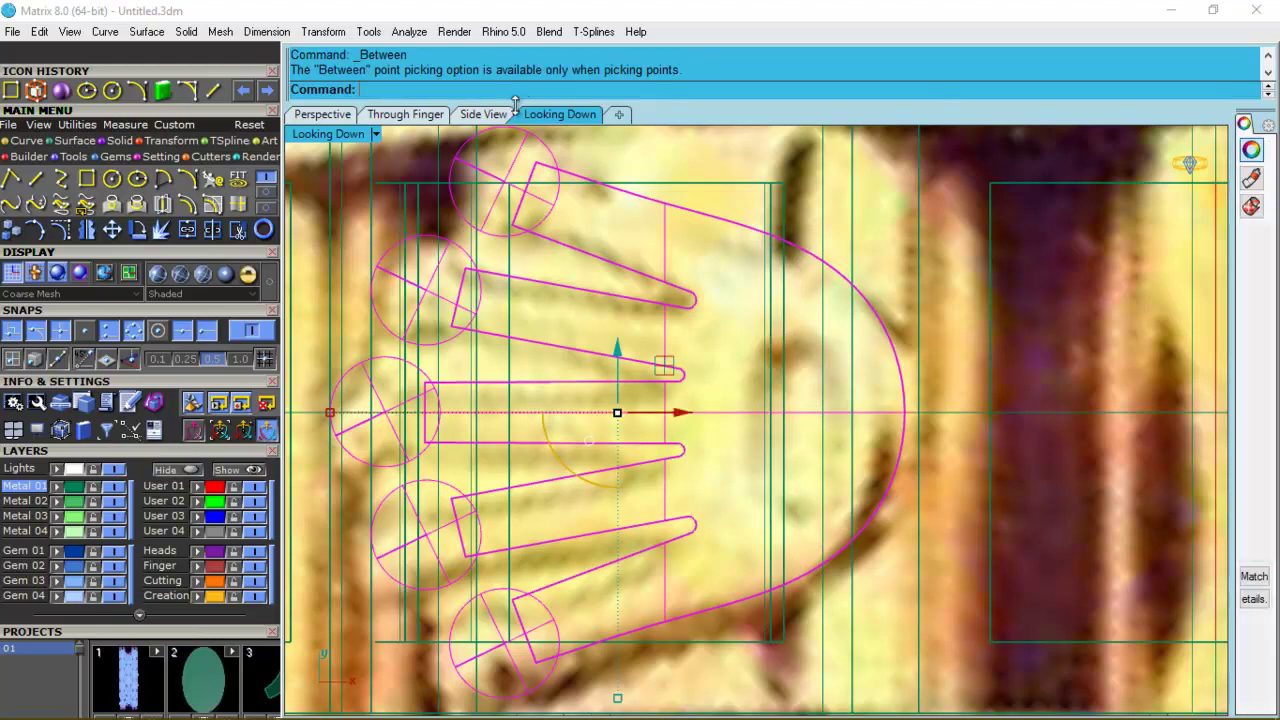
key("Escape")
Draw a small upright rectangle centred midway between the crown's two side edges near its rounded end, and nudge it slightly toward the prongs.
left_click(88, 178)
left_click(542, 88)
left_click(57, 360)
left_click(797, 245)
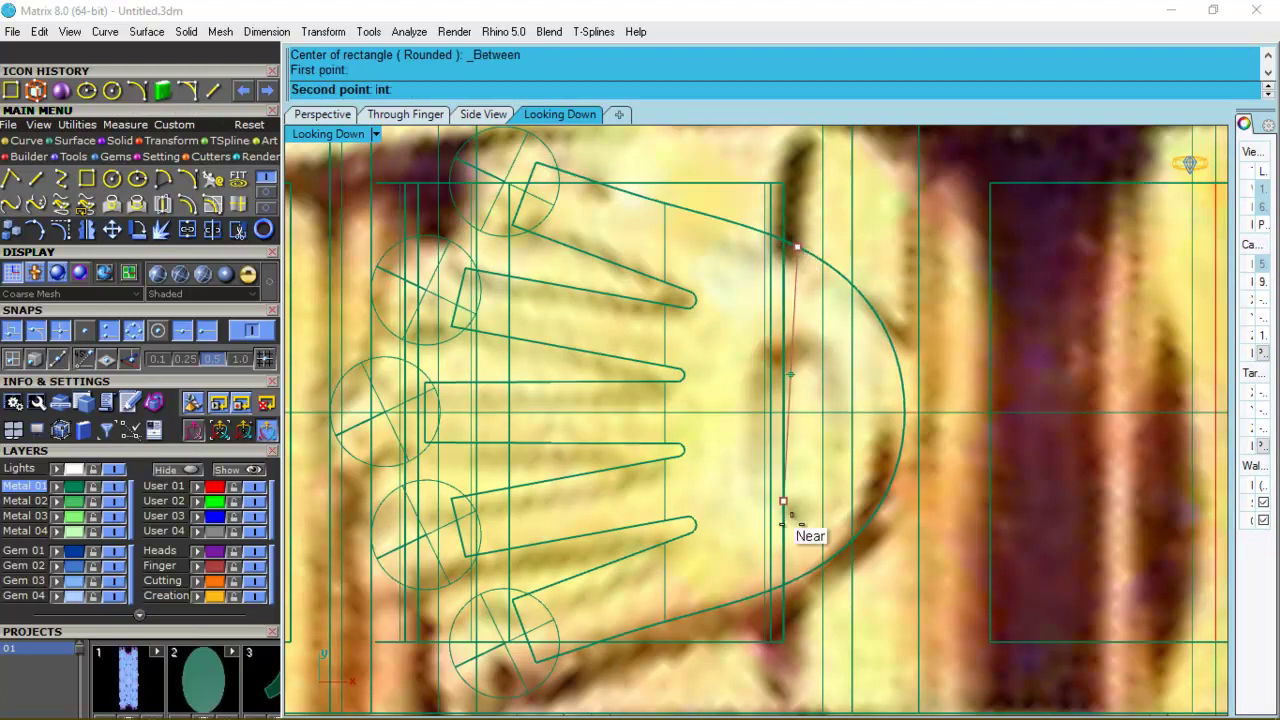
left_click(808, 580)
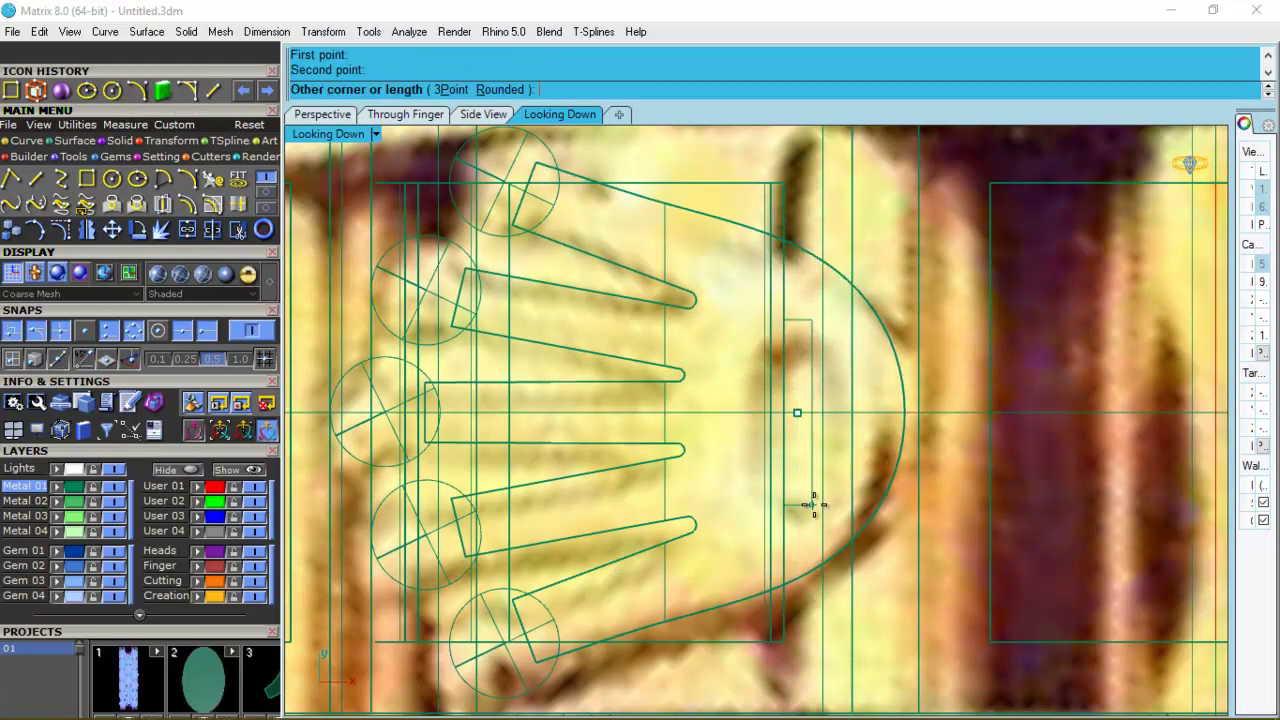
left_click(842, 512)
left_click(813, 513)
left_click(813, 460)
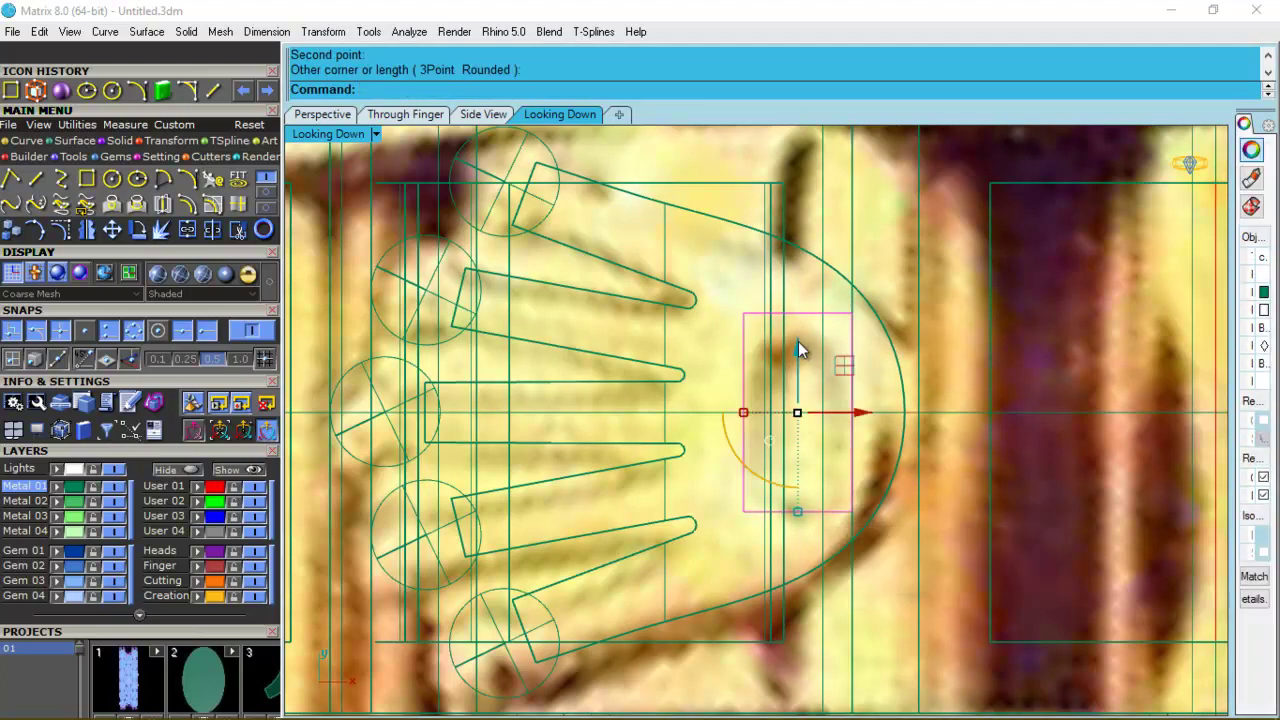
scroll(791, 376, "up", 1)
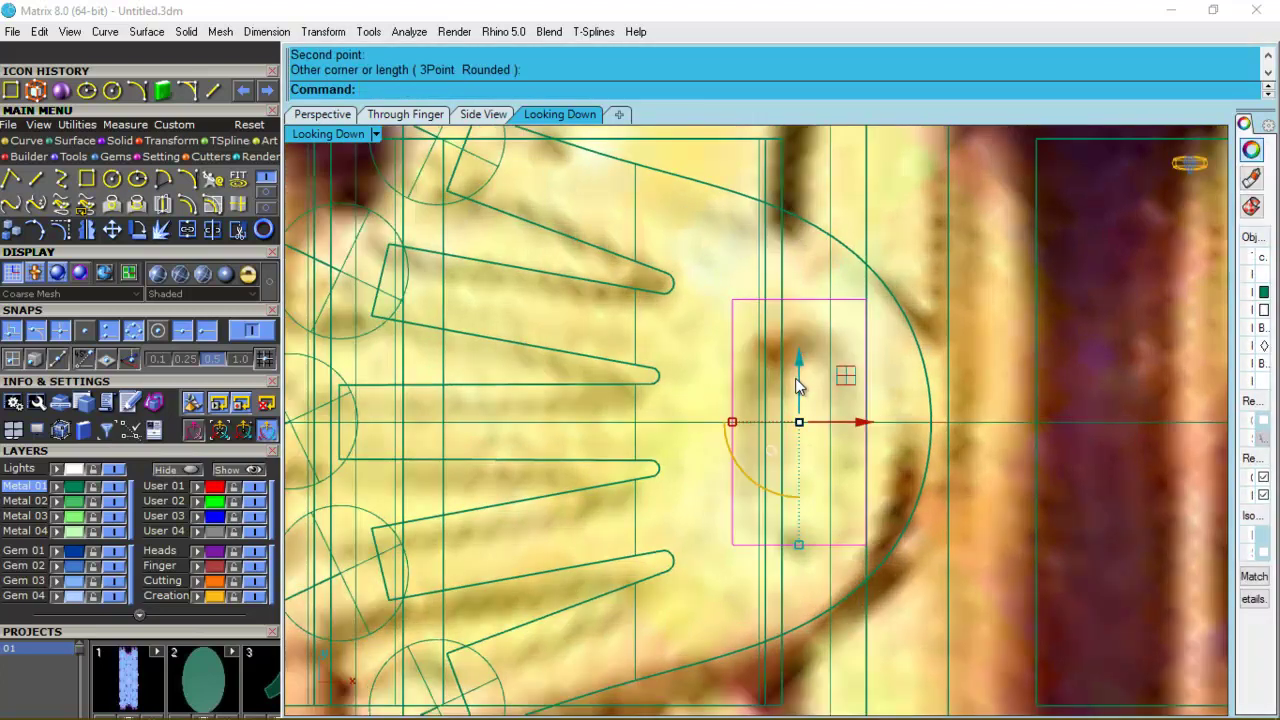
scroll(797, 385, "down", 2)
left_click_drag(864, 409, 858, 409)
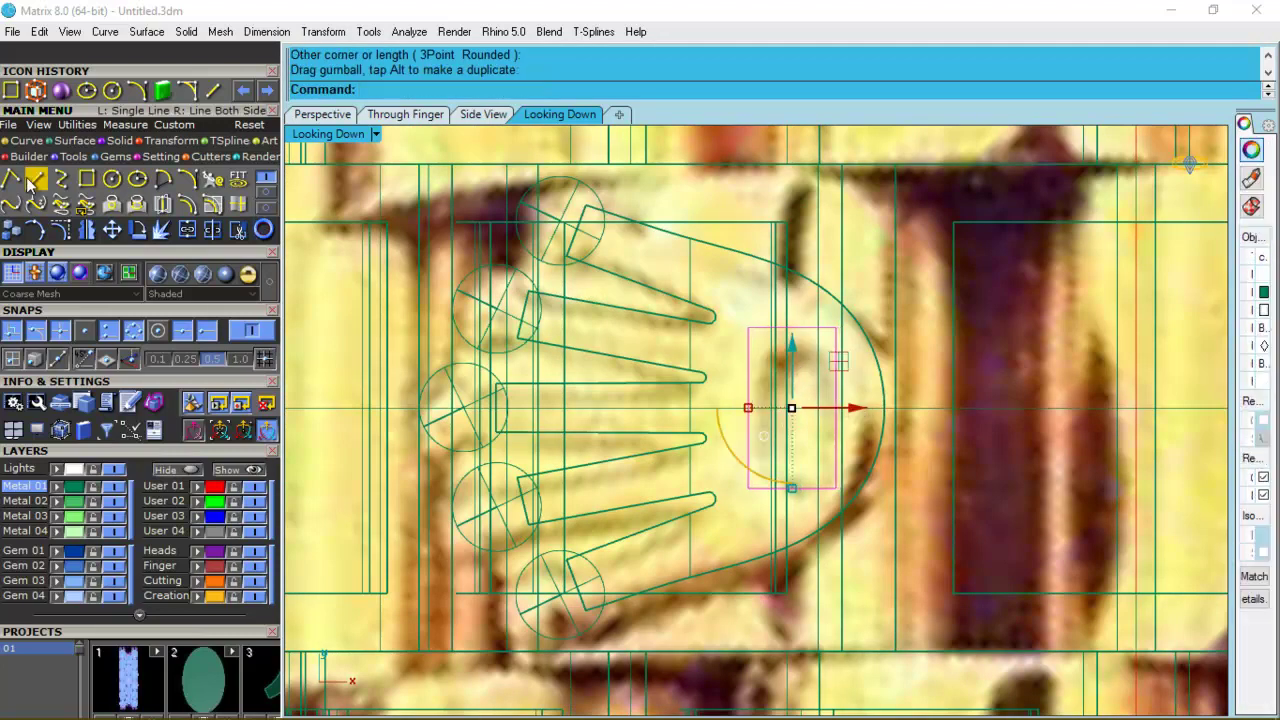
Fillet the small rectangle's corners with a radius of 0.5.
left_click(268, 192)
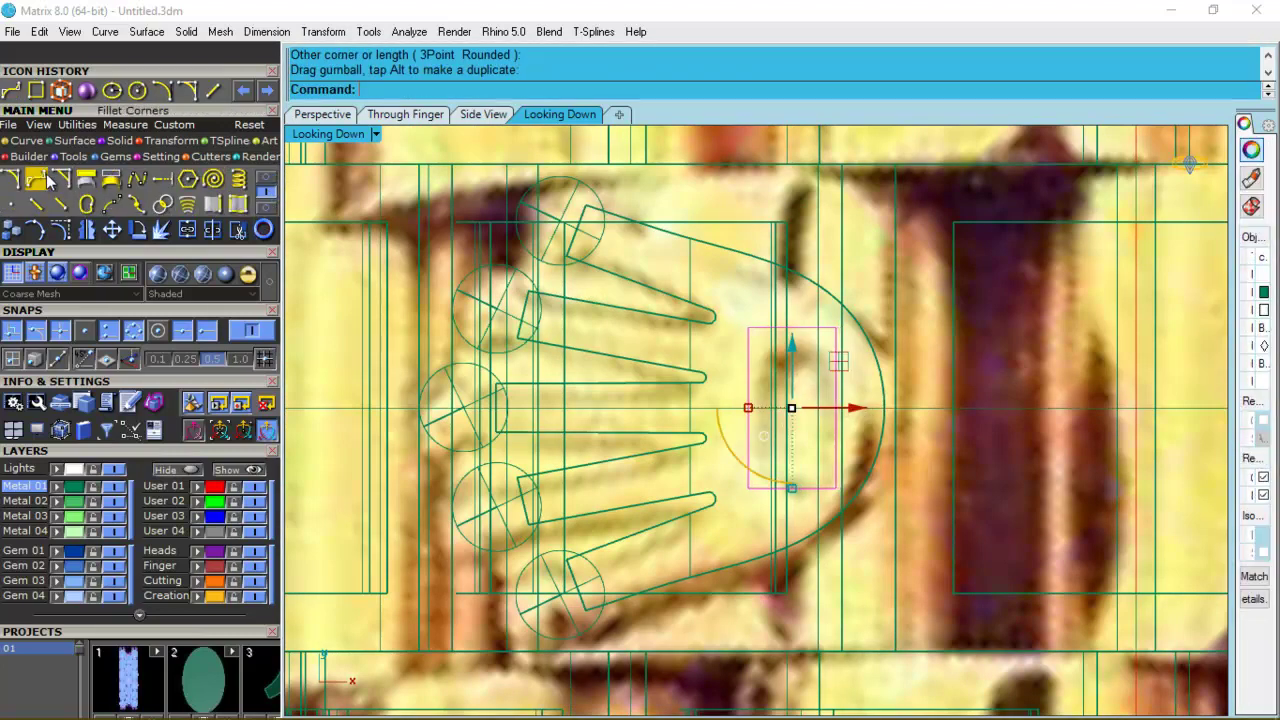
left_click(38, 179)
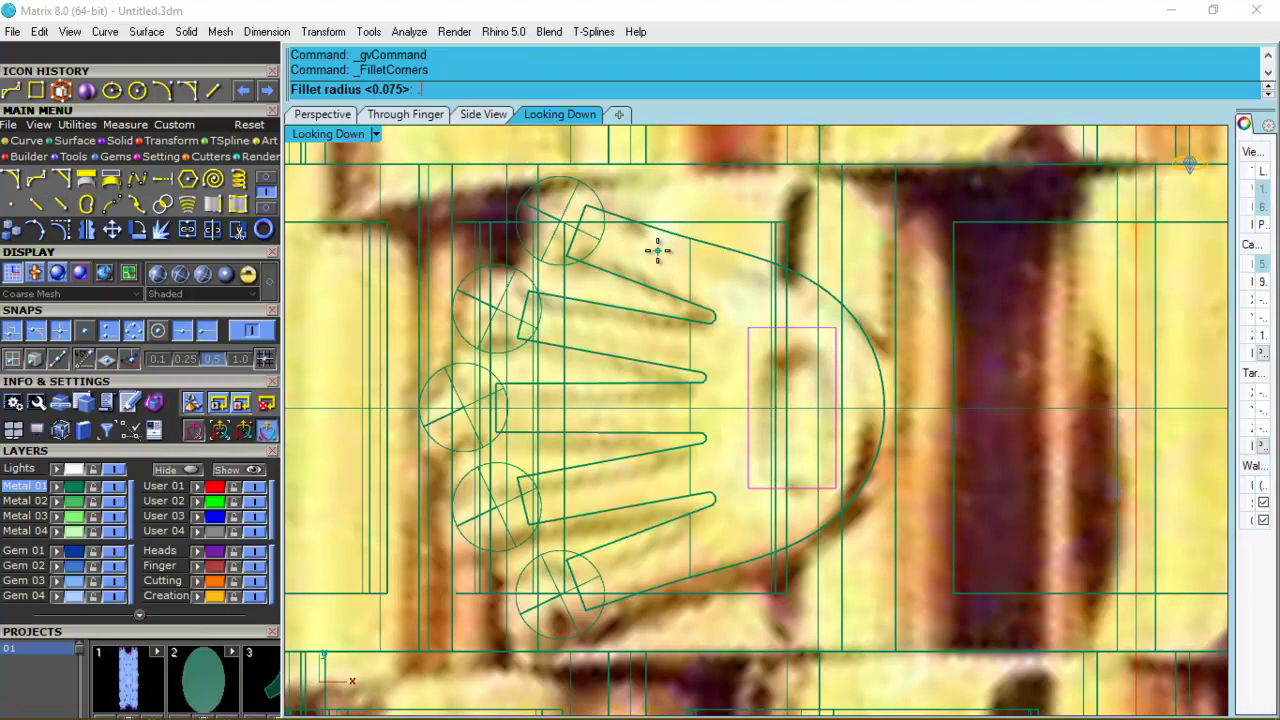
type(".5")
key("Return")
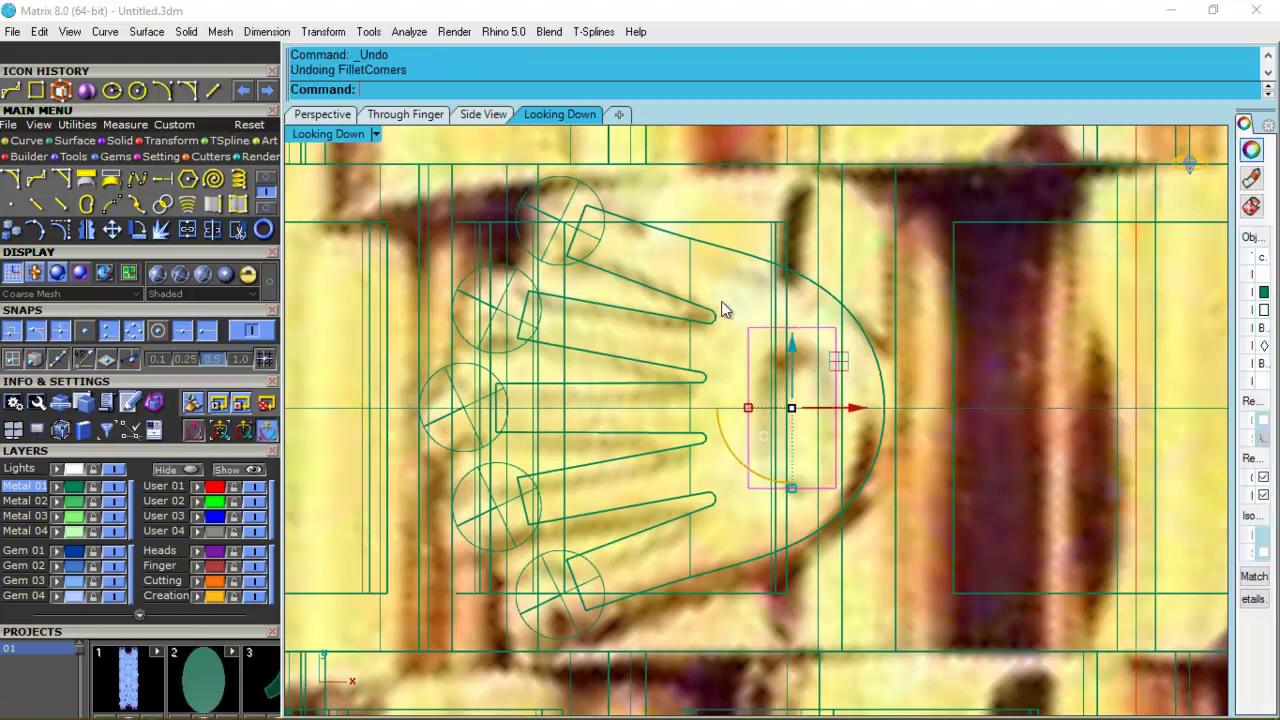
left_click(38, 179)
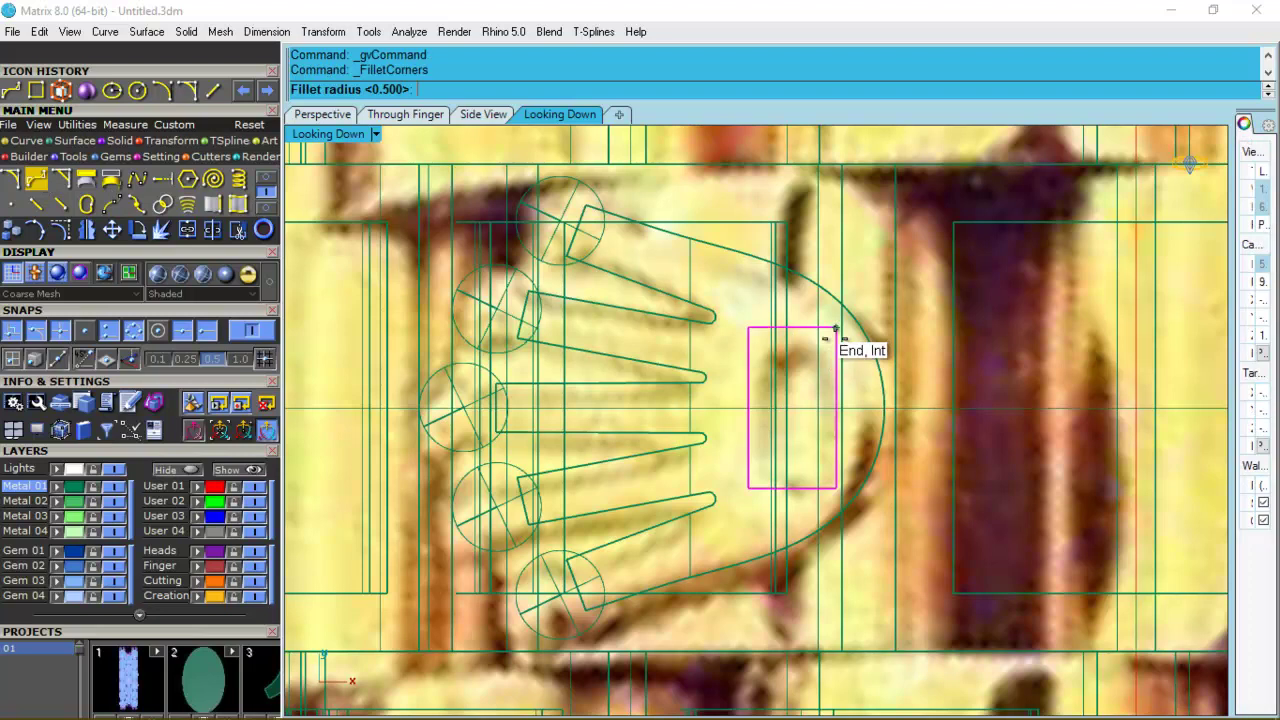
key("Return")
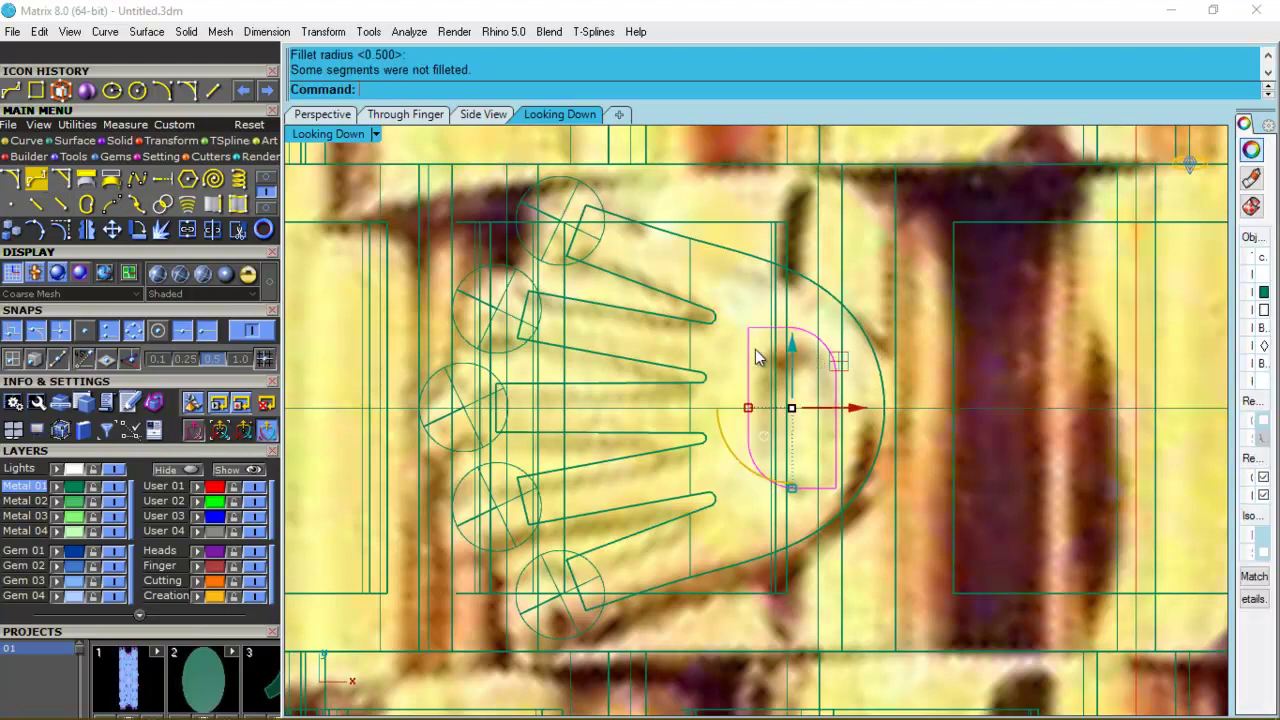
Undo the 0.5 corner fillet on the small rectangle in the crown's base.
left_click(760, 329)
left_click(766, 340)
right_click(764, 336)
key("Return")
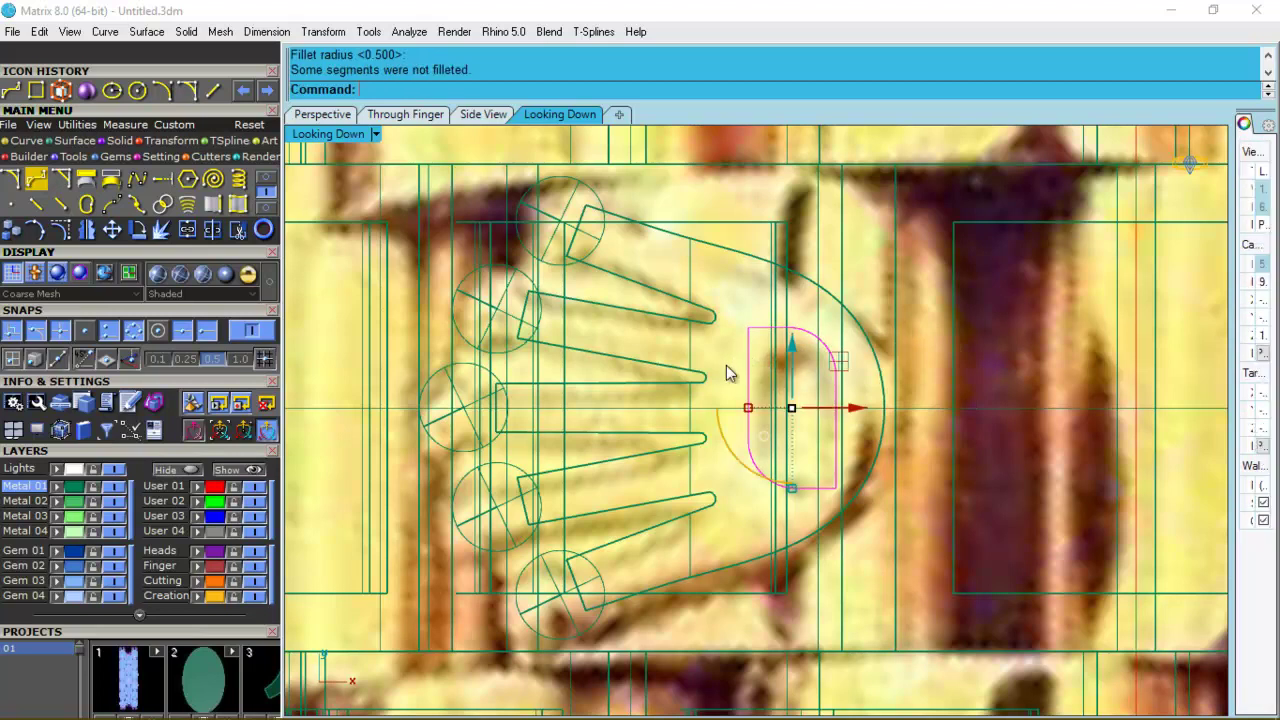
key("ctrl+z")
key("ctrl+z")
Try corner fillets with radii of 0.5 and 0.2 on the small rectangle and undo them.
left_click(815, 334)
left_click(812, 340)
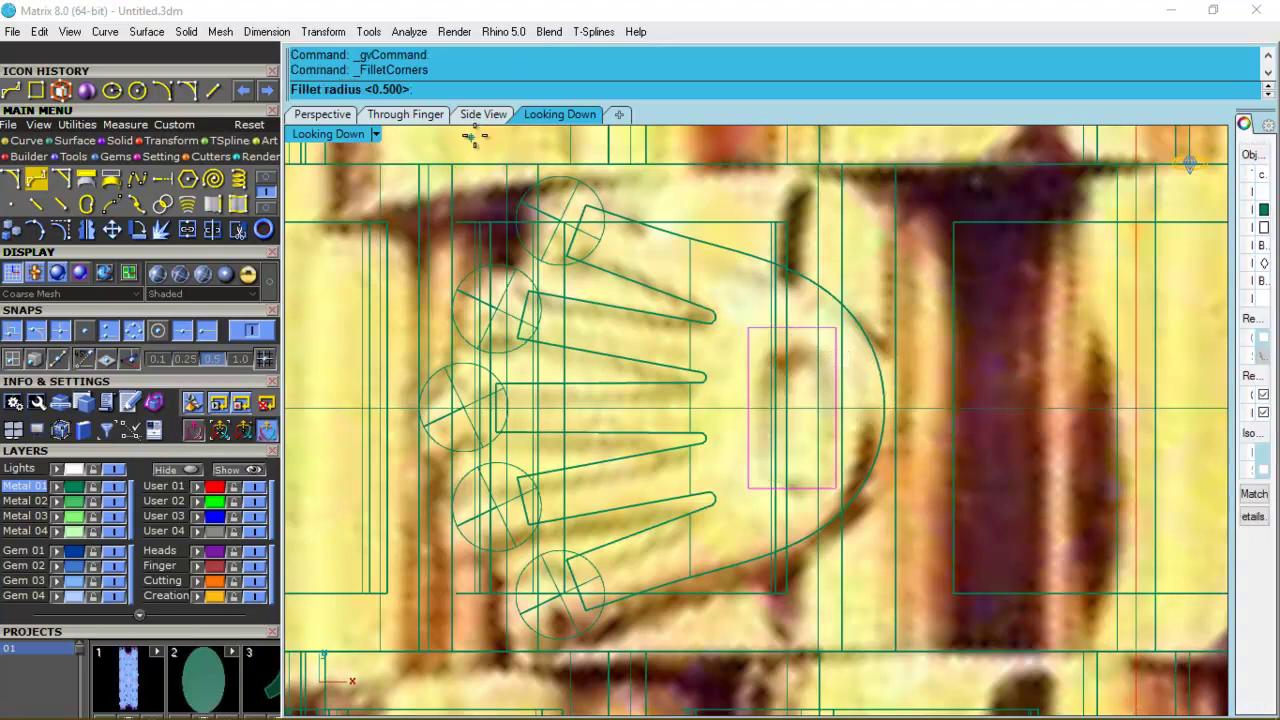
key("Return")
key("ctrl+z")
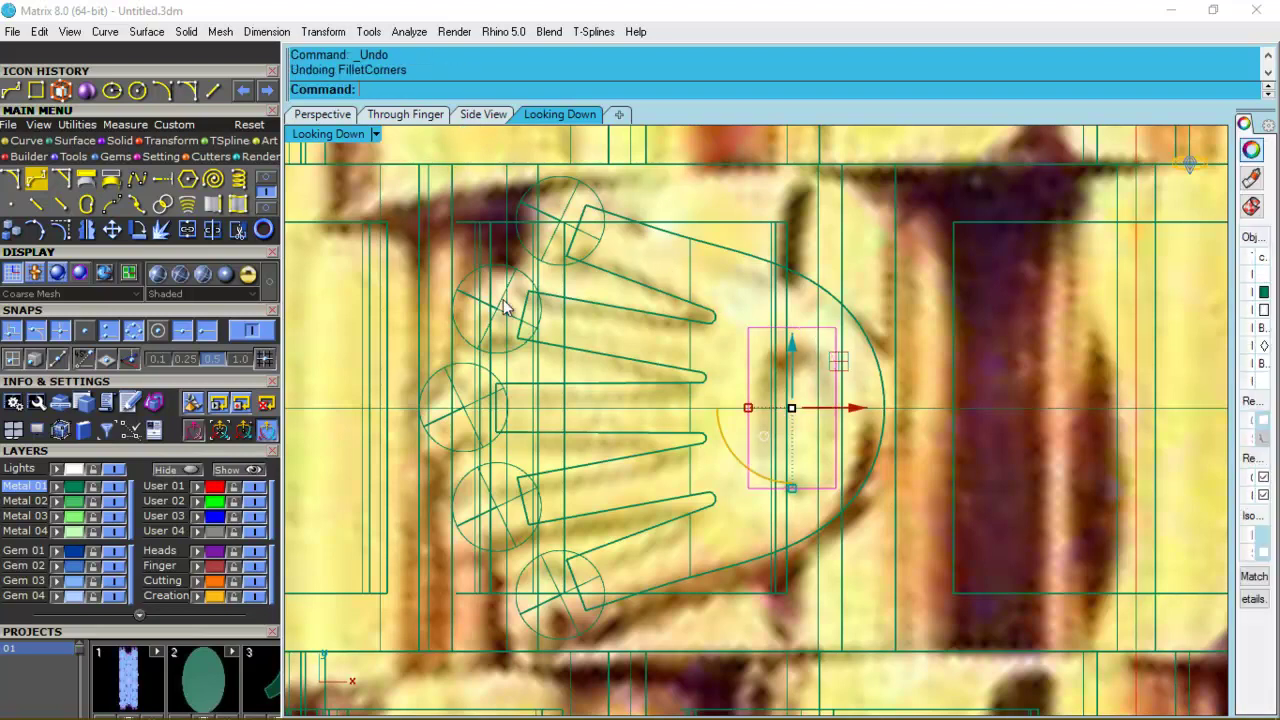
key("Escape")
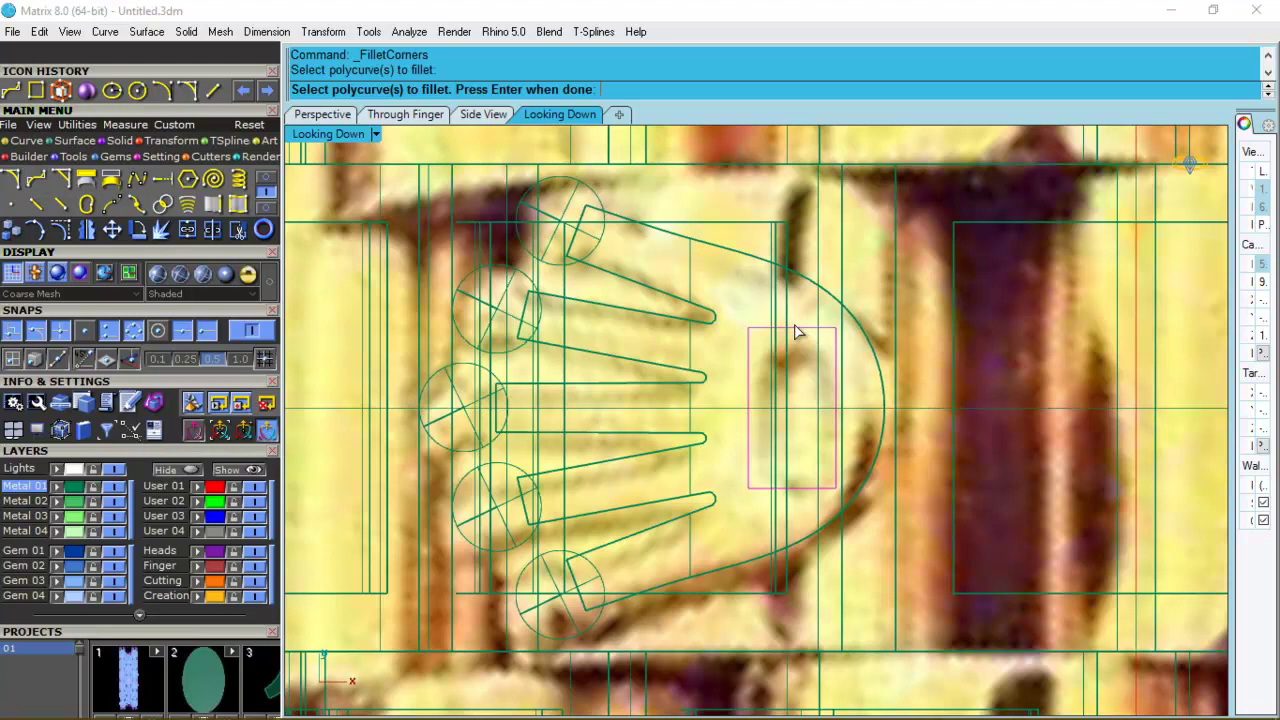
left_click(601, 209)
key("Return")
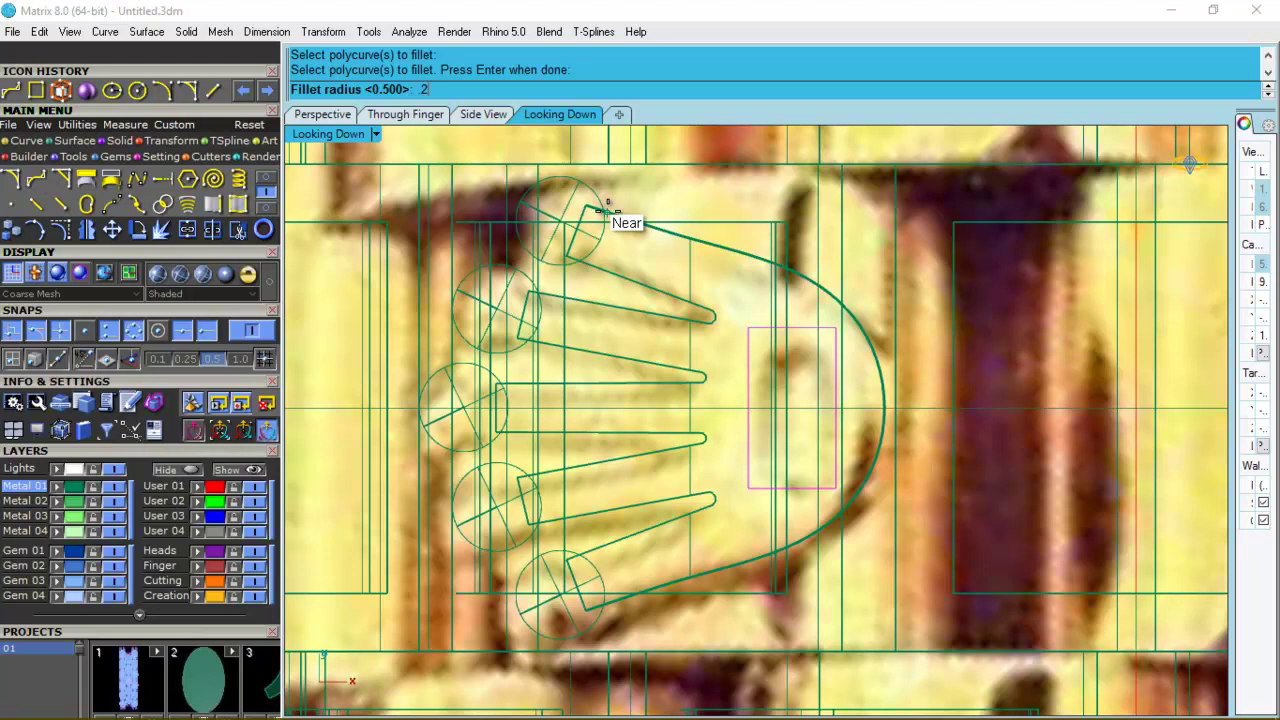
type(".2")
key("Return")
key("ctrl+z")
Fillet the small rectangle's corners with a radius of 0.3 and scale it slightly narrower and shorter.
right_click(819, 328)
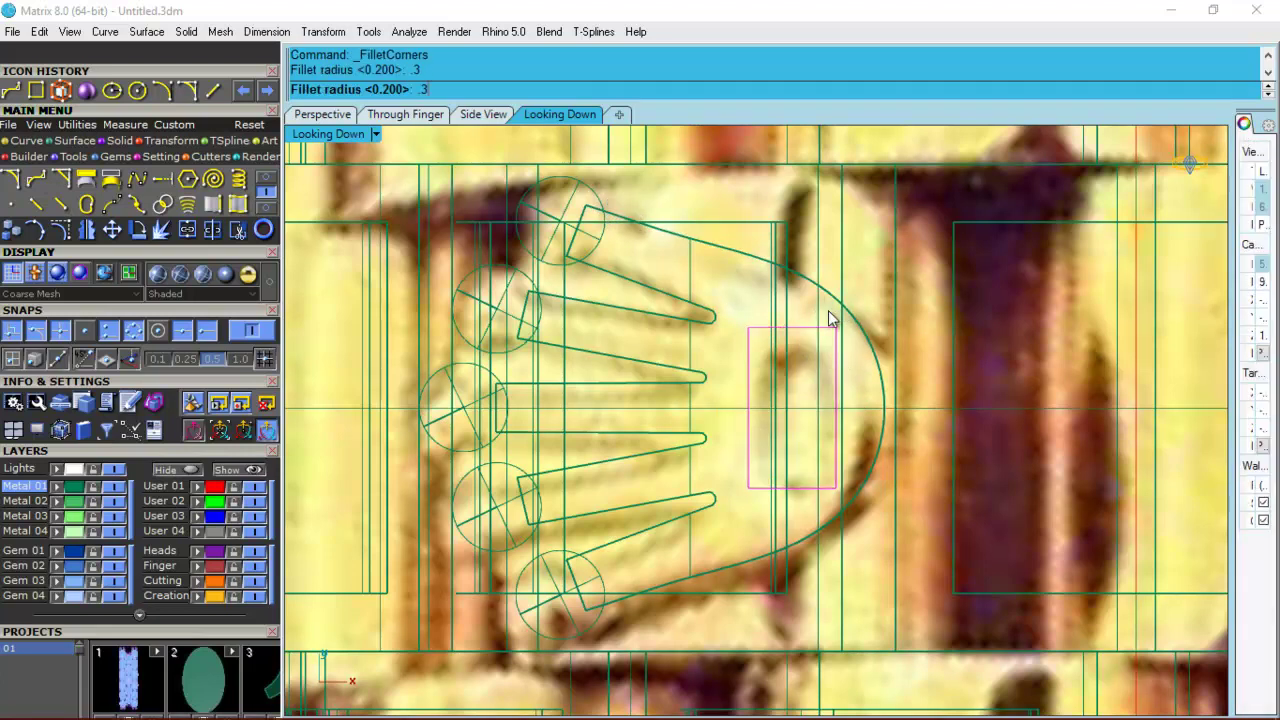
key("Return")
scroll(829, 340, "down", 2)
right_click_drag(829, 340, 817, 320)
scroll(768, 371, "up", 4)
left_click_drag(744, 377, 758, 396)
left_click_drag(797, 476, 834, 440)
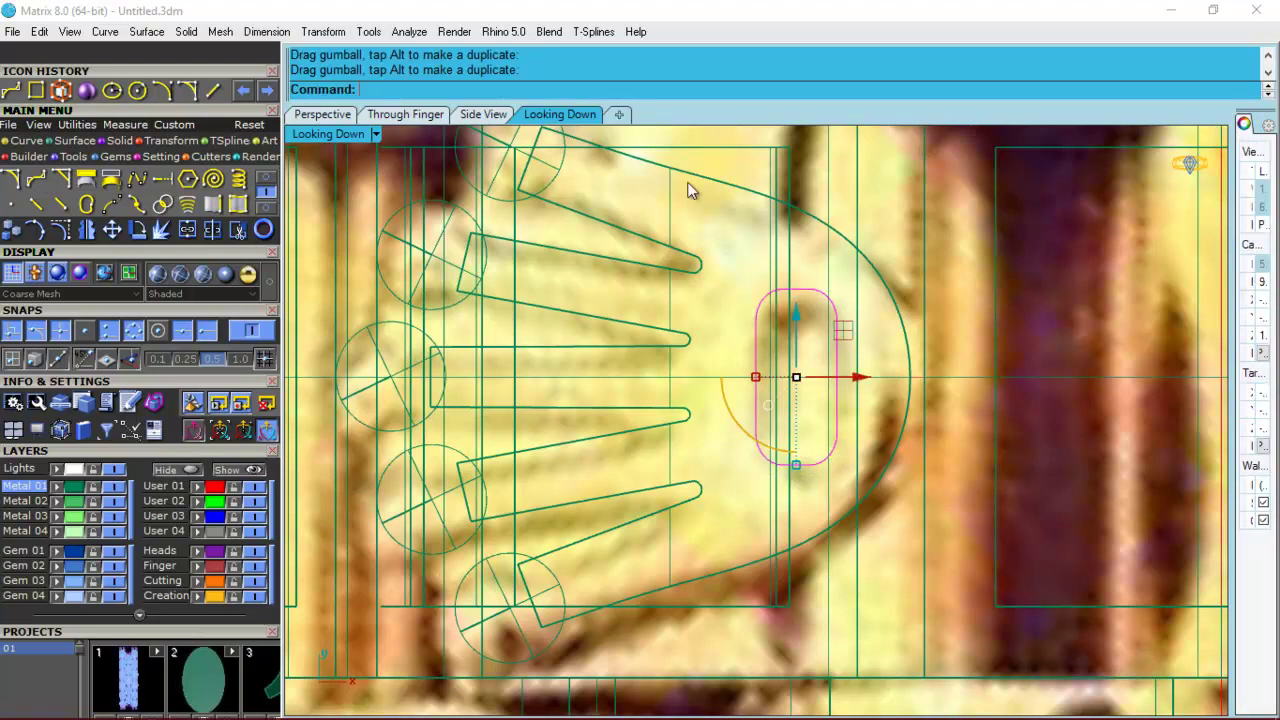
Extrude the rounded rectangle into a solid cutter that passes through the crown's base, working in the Perspective view.
left_click(322, 114)
right_click_drag(840, 410, 620, 410)
right_click(766, 414)
right_click_drag(854, 384, 874, 496, "shift")
left_click(788, 492)
left_click(788, 498)
left_click_drag(783, 350, 781, 309)
Boolean-subtract the rounded cutter from the crown body to create the opening in its base.
scroll(750, 265, "up", 6)
left_click(750, 267)
type("bd")
key("Return")
left_click(819, 242)
right_click(819, 242)
Delete the leftover rounded-rectangle curve around the crown's opening.
right_click_drag(833, 283, 857, 352)
left_click(857, 352)
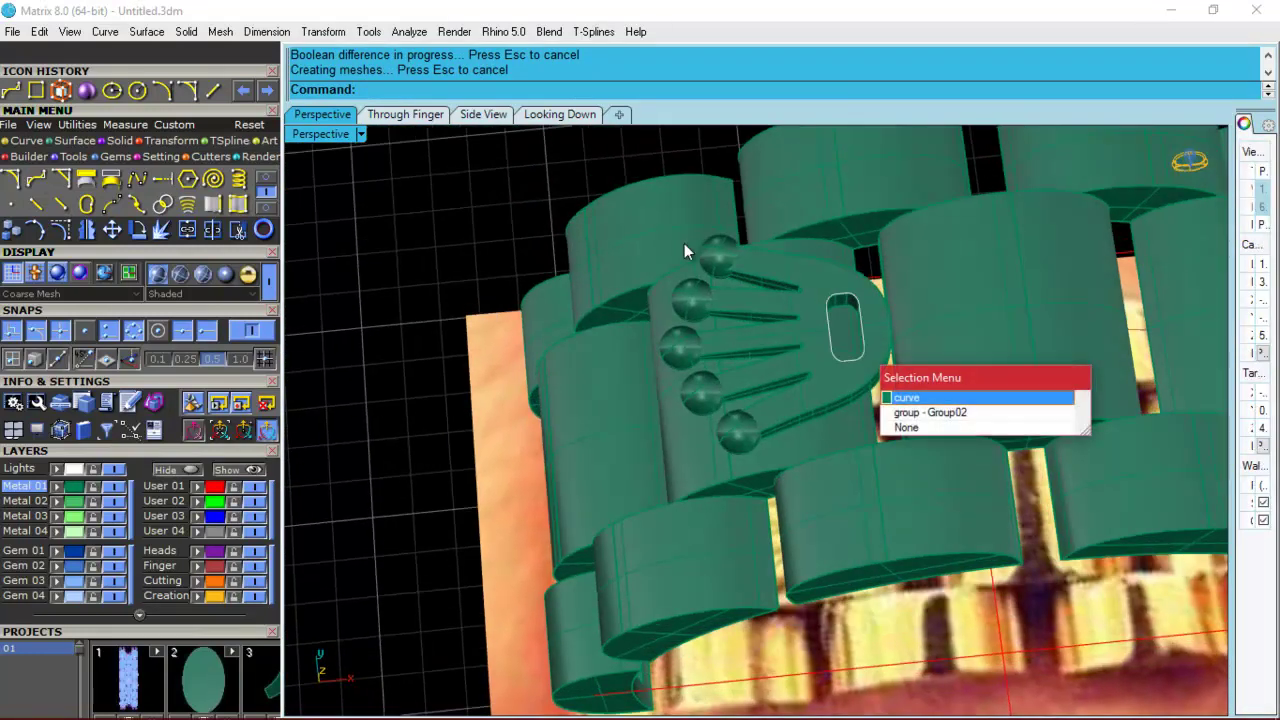
left_click(783, 315)
key("Delete")
Tilt the grouped crown in the Through Finger view to follow the bracelet's slope and move it down toward the links.
left_click(883, 318)
left_click(425, 116)
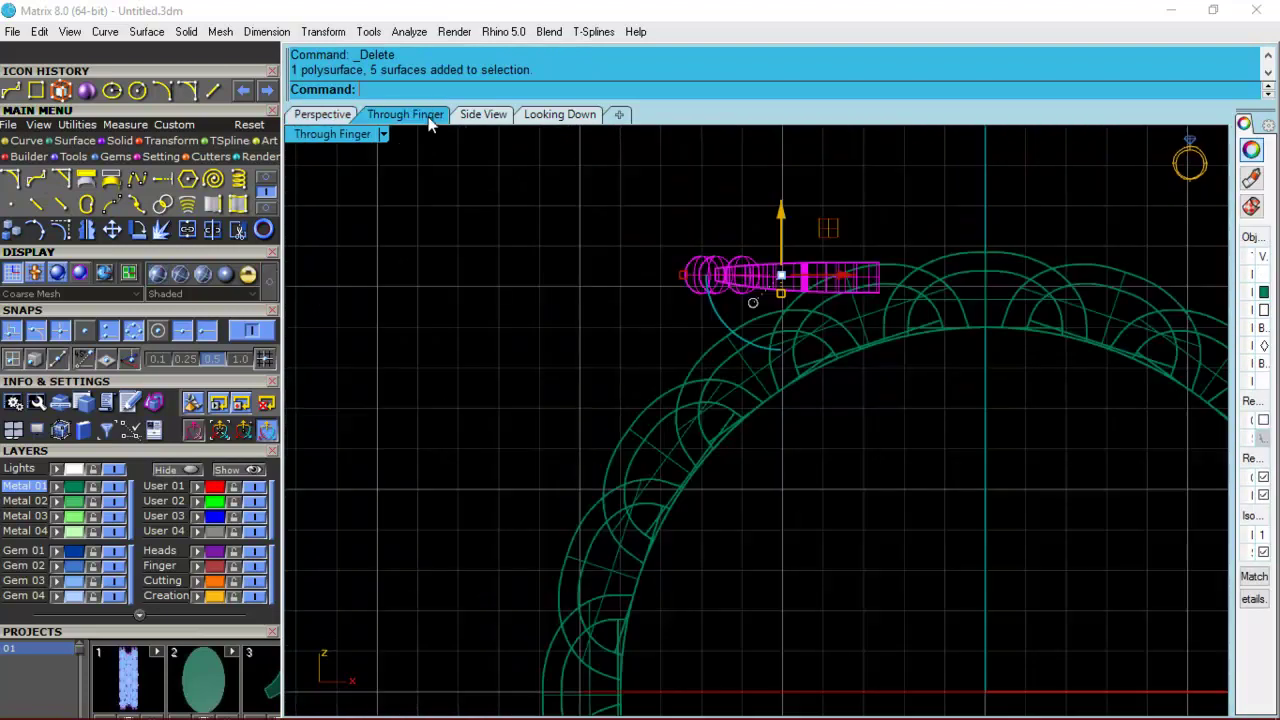
scroll(751, 289, "up", 2)
left_click_drag(742, 301, 777, 341)
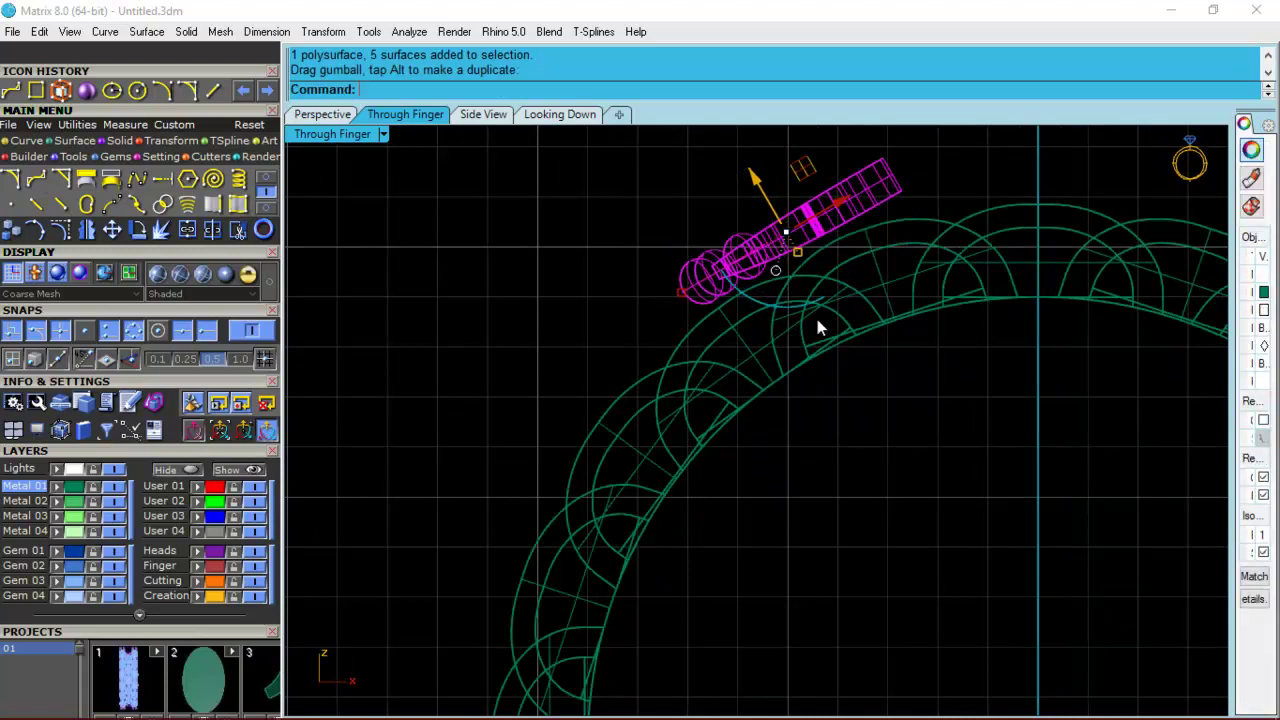
right_click_drag(860, 325, 869, 357)
left_click_drag(759, 206, 781, 240)
type("r")
key("Return")
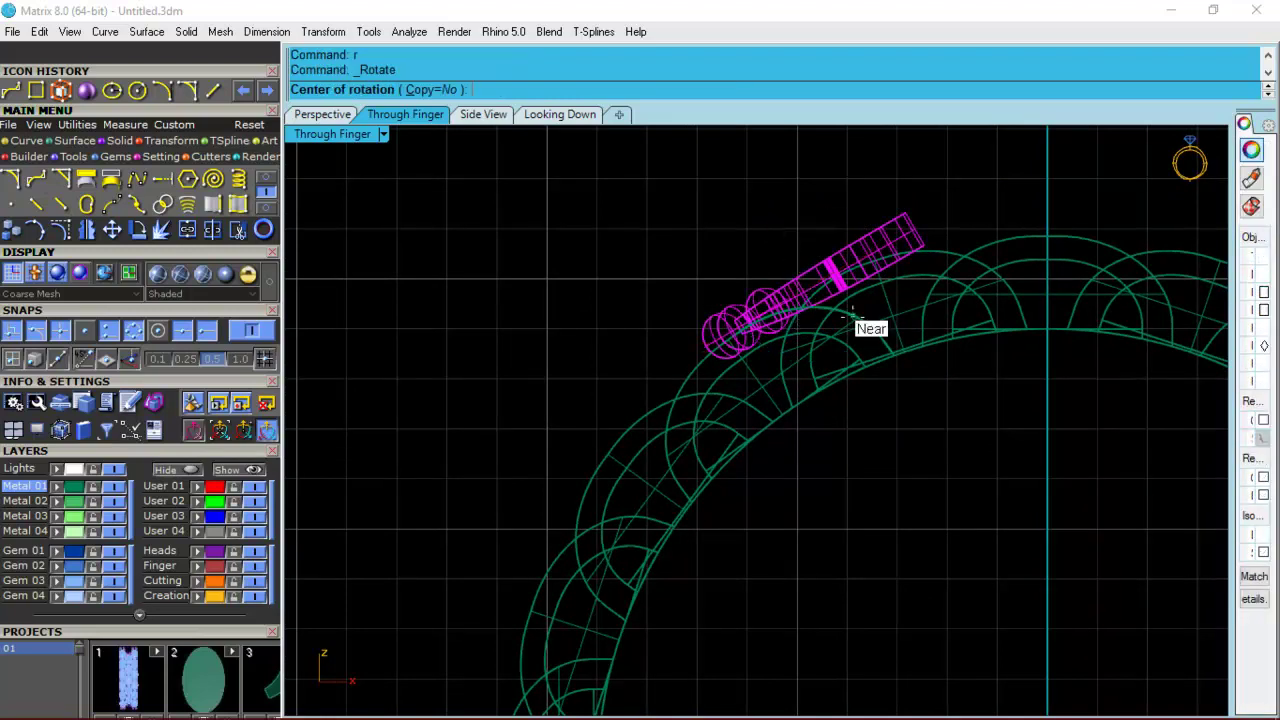
key("Escape")
key("Escape")
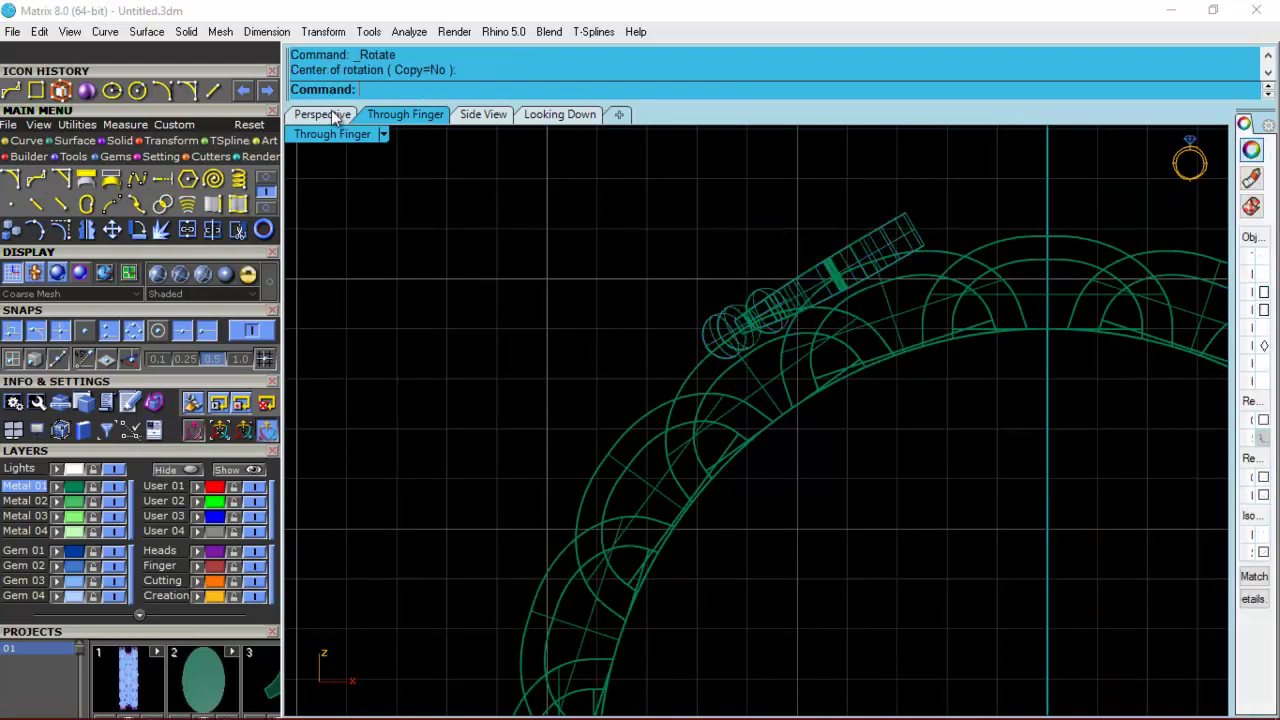
Rotate the crown around the origin (0) in the Through Finger view, carrying it further down the bracelet's curve.
left_click(334, 116)
mouse_move(870, 329)
right_mouse_down()
mouse_move(815, 370)
mouse_move(901, 348)
right_mouse_up()
left_click(868, 345)
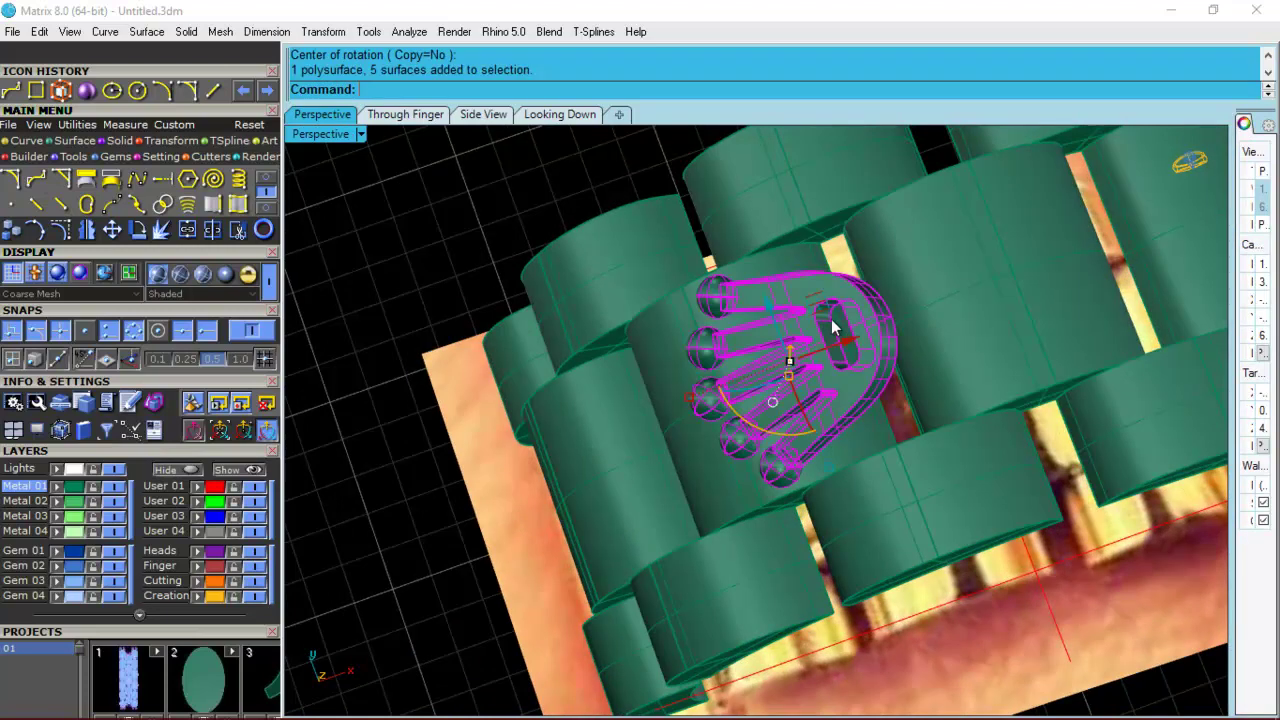
key("ctrl+Tab")
right_click_drag(897, 355, 819, 368)
type("r")
key("Return")
type("0")
key("Return")
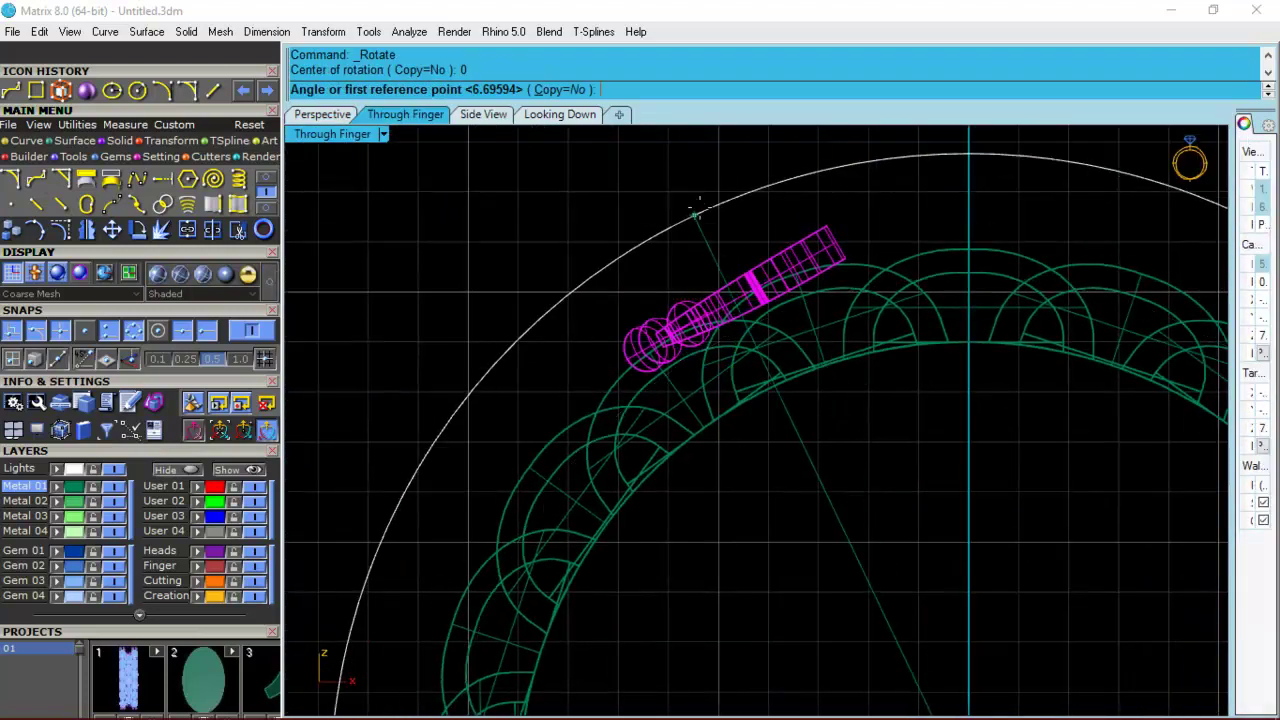
left_click(692, 207)
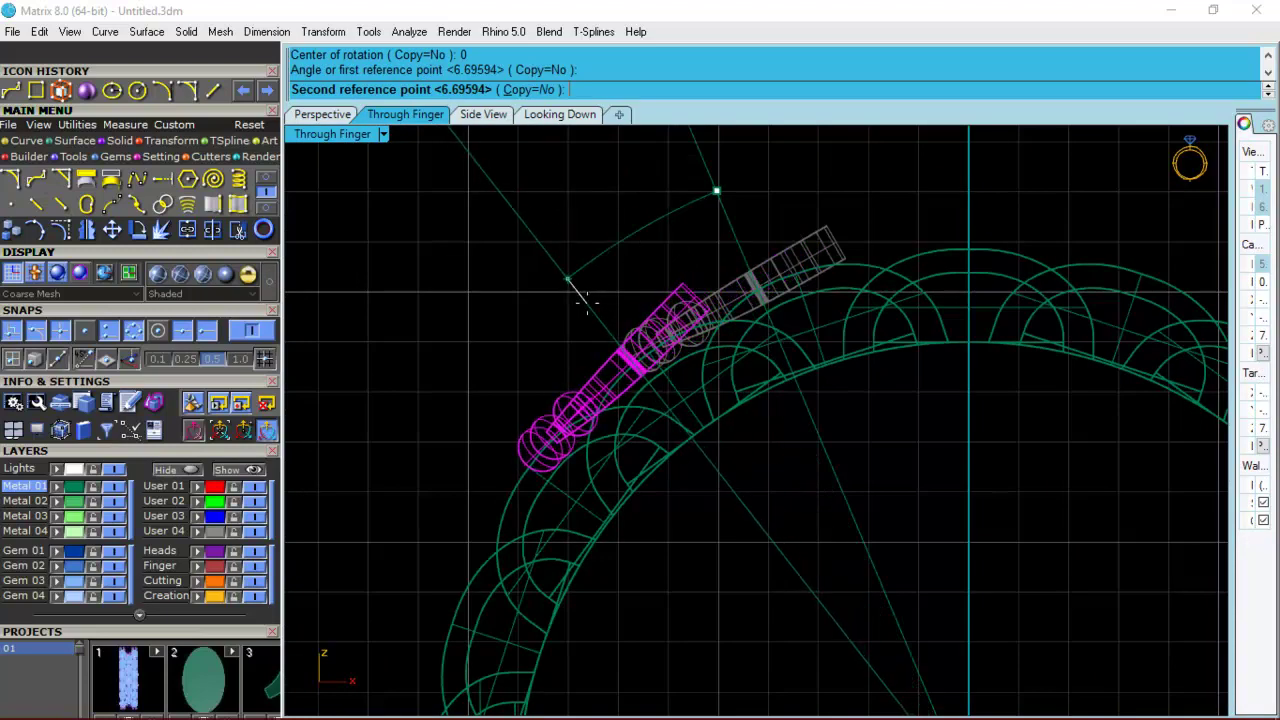
left_click(583, 300)
Rotate the crown slightly about points just outside its sphere-tipped end so its base leans in toward the link.
key("Return")
left_click(502, 444)
left_click(642, 253)
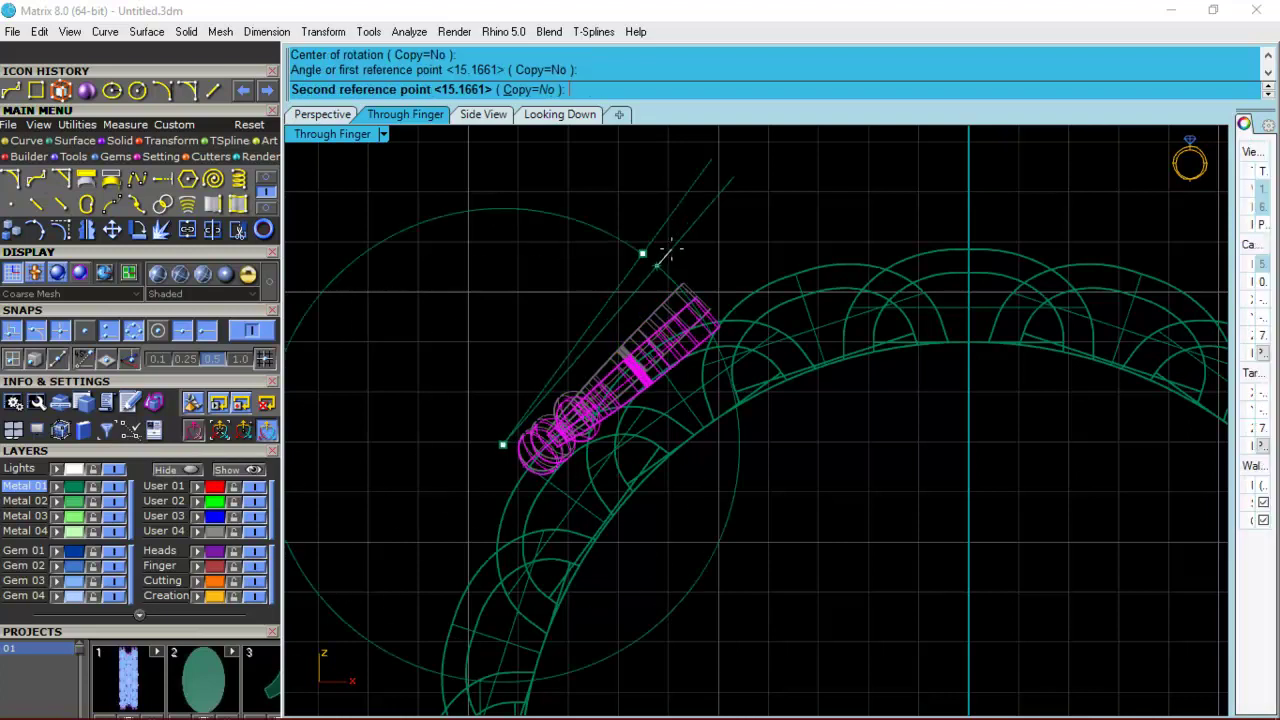
left_click(669, 245)
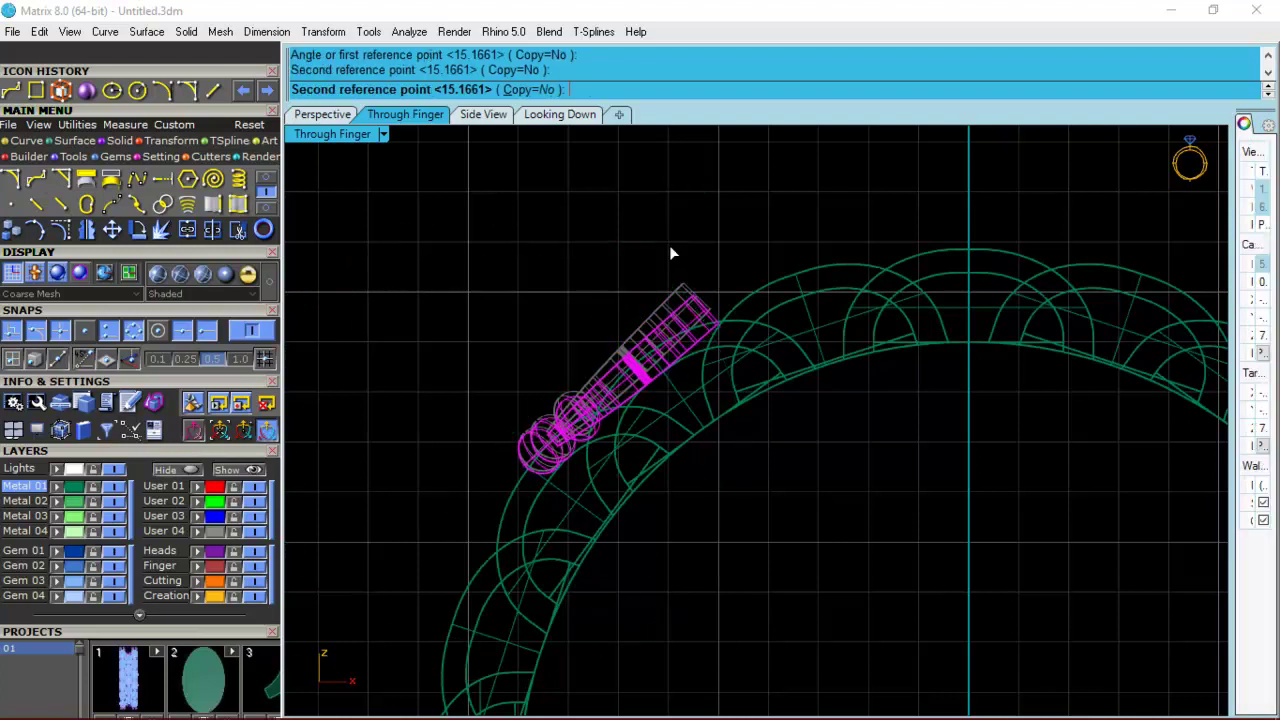
left_click(623, 332)
left_click_drag(619, 345, 613, 333)
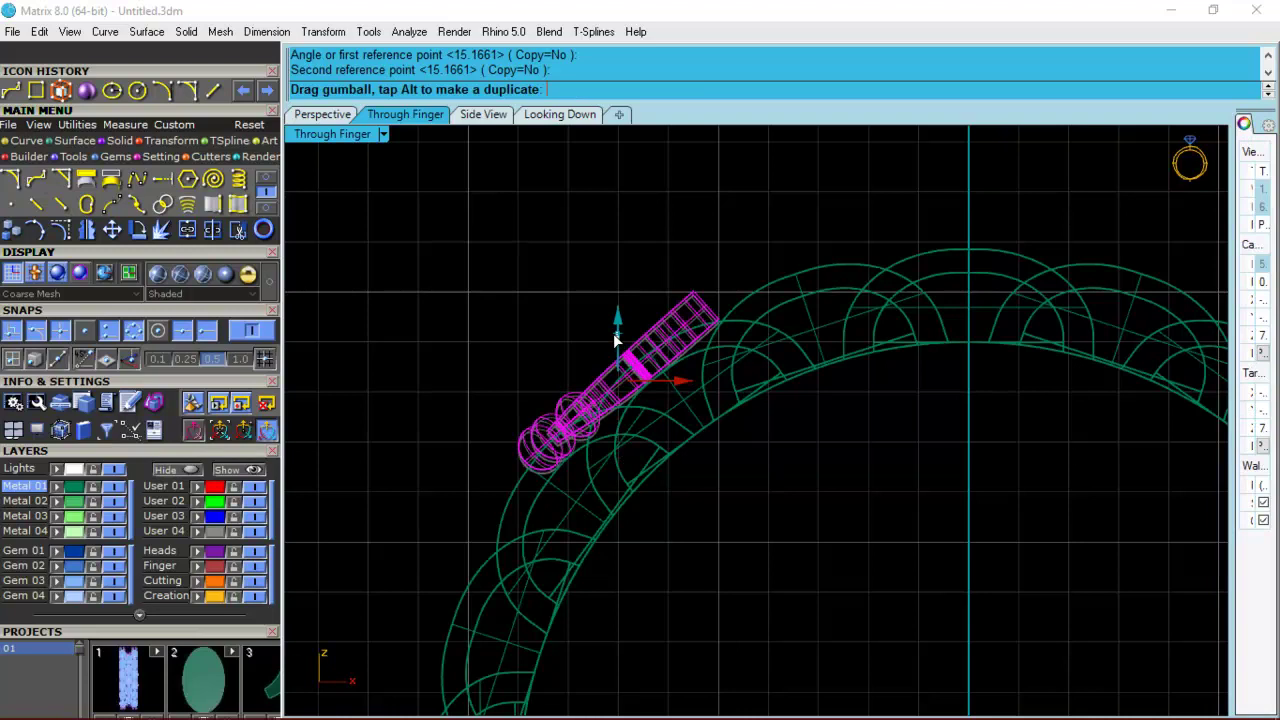
key("Return")
left_click(481, 403)
left_click(585, 234)
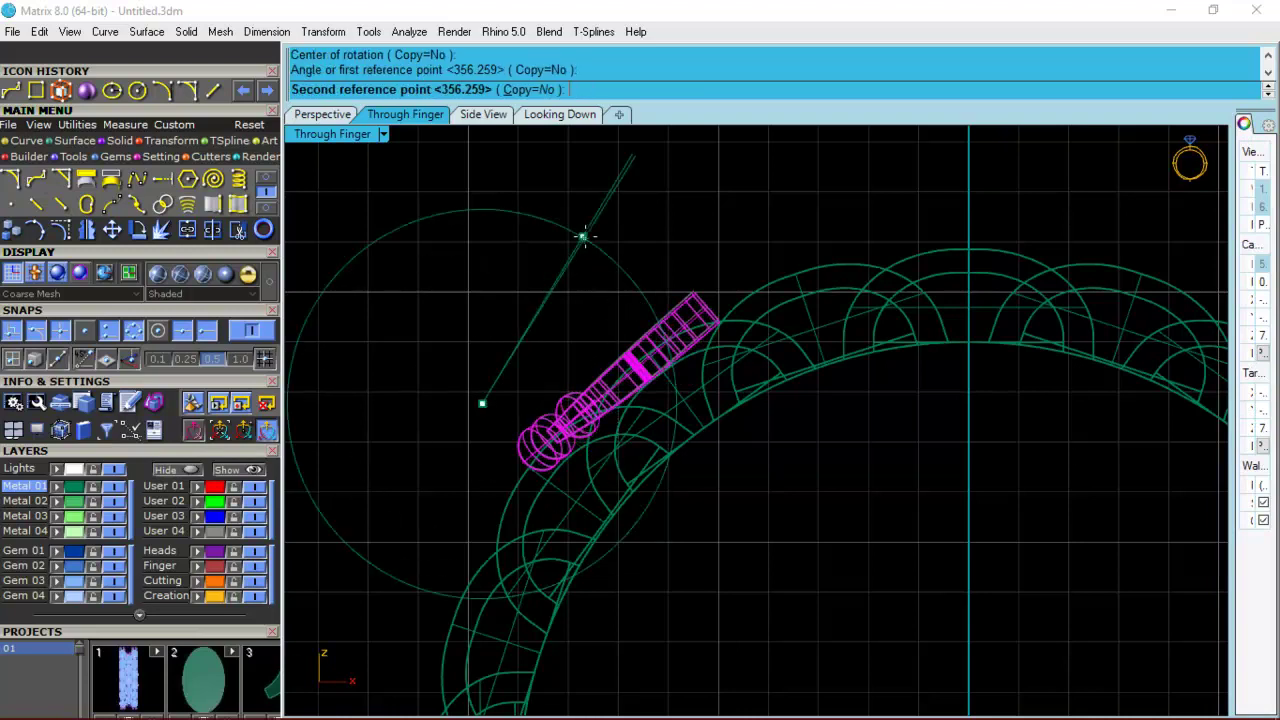
left_click(585, 237)
Rotate the crown slightly back up the bracelet around the origin (0) in the Through Finger view to centre it on its link.
left_click(322, 114)
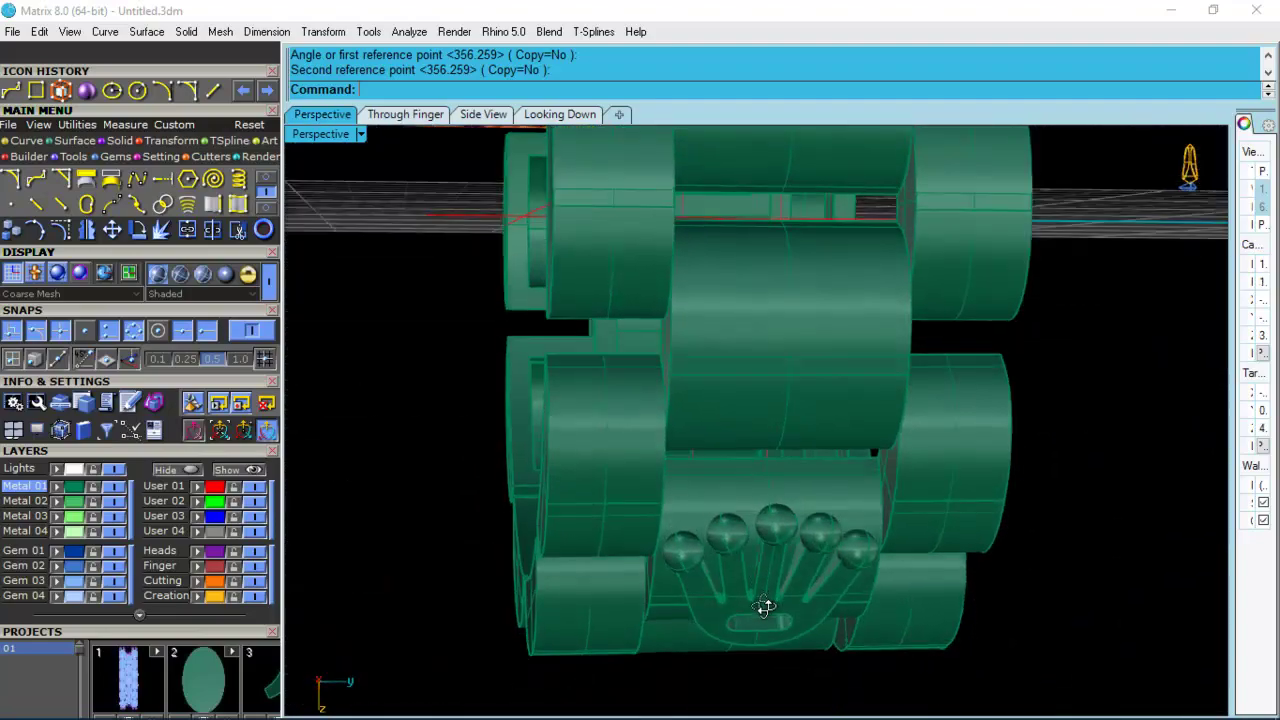
right_click_drag(764, 607, 759, 417)
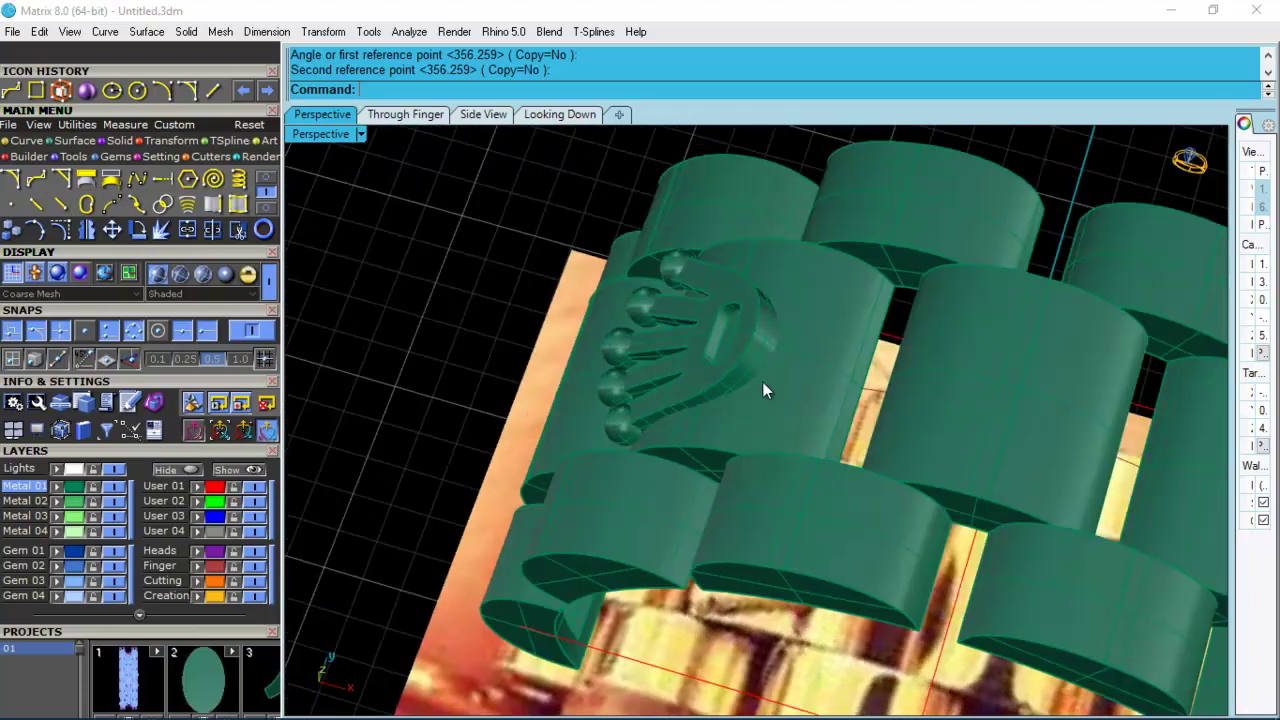
left_click(754, 334)
left_click(405, 114)
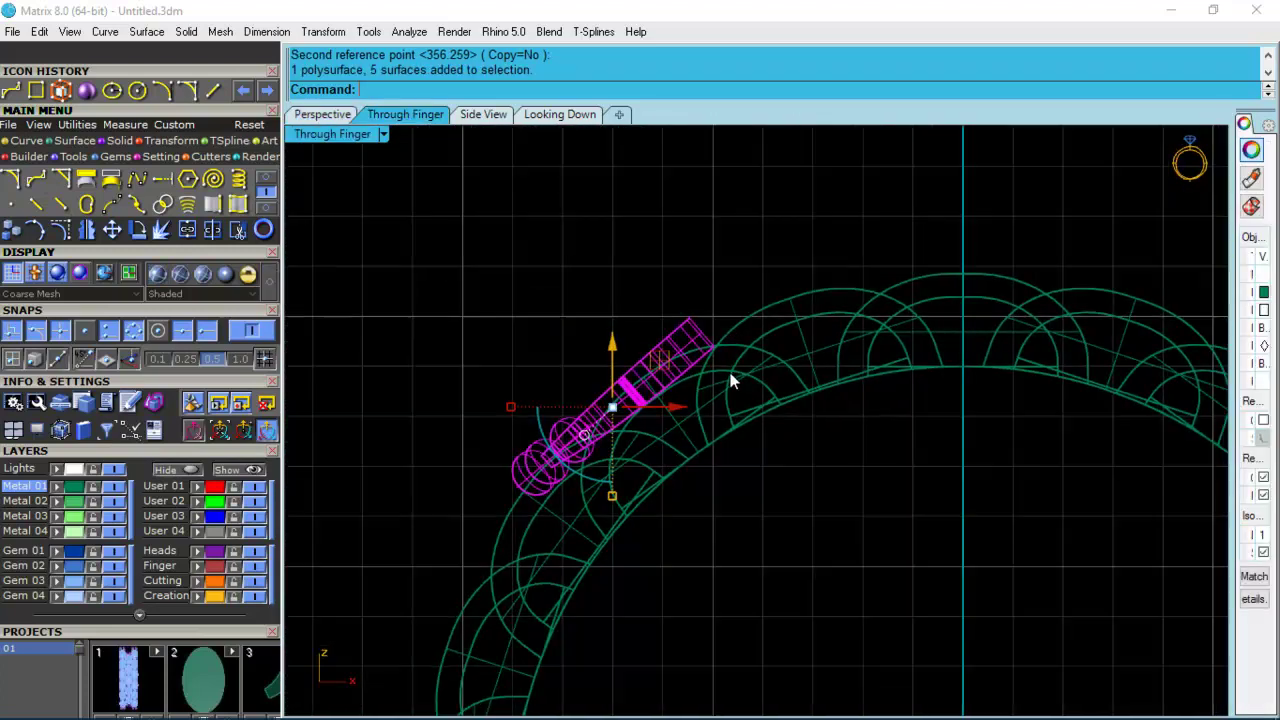
type("r")
key("Return")
type("0")
key("Return")
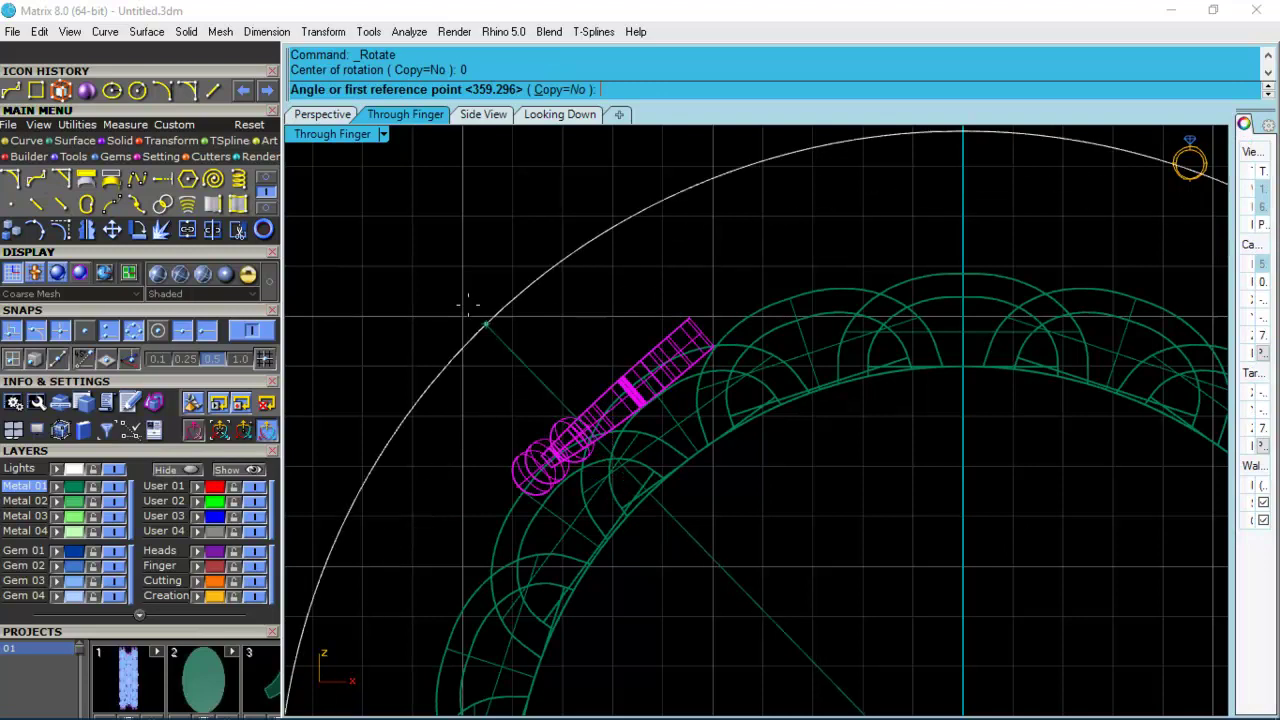
left_click(425, 284)
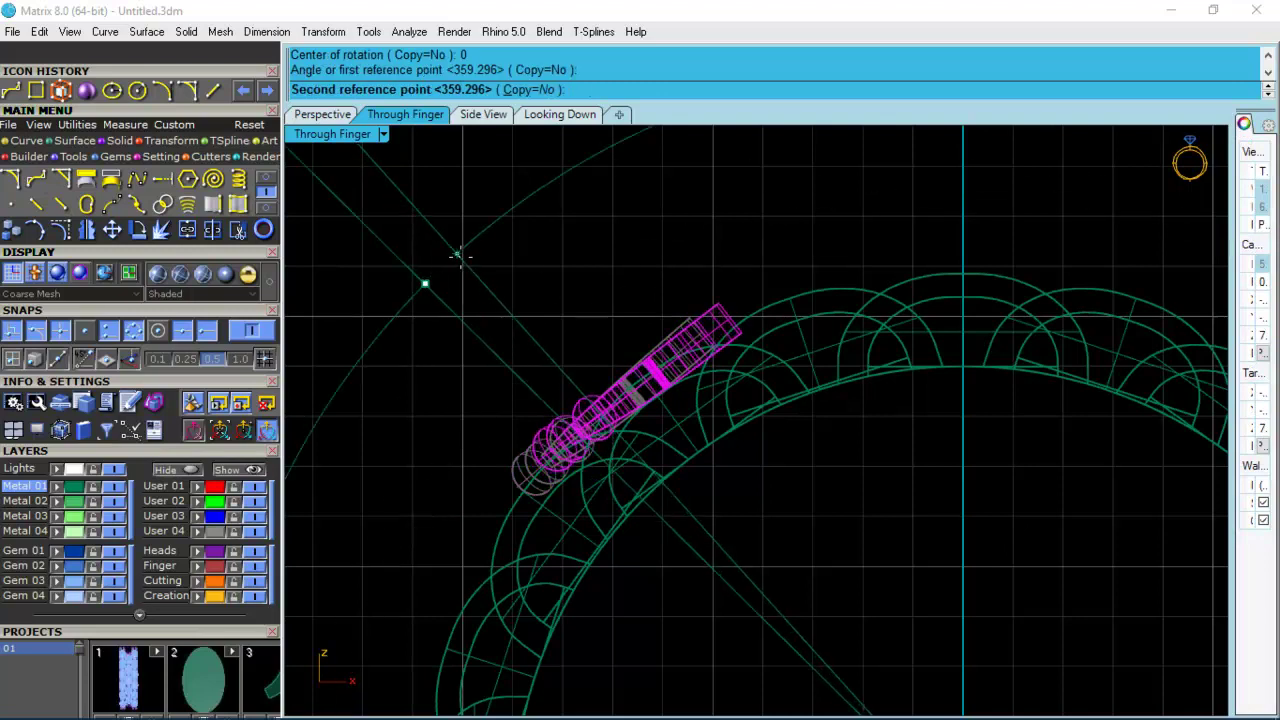
left_click(459, 255)
Inspect the crown's seating on the link from several angles and compare it with the reference photo.
left_click(340, 114)
right_click_drag(546, 212, 719, 240)
left_click(719, 240)
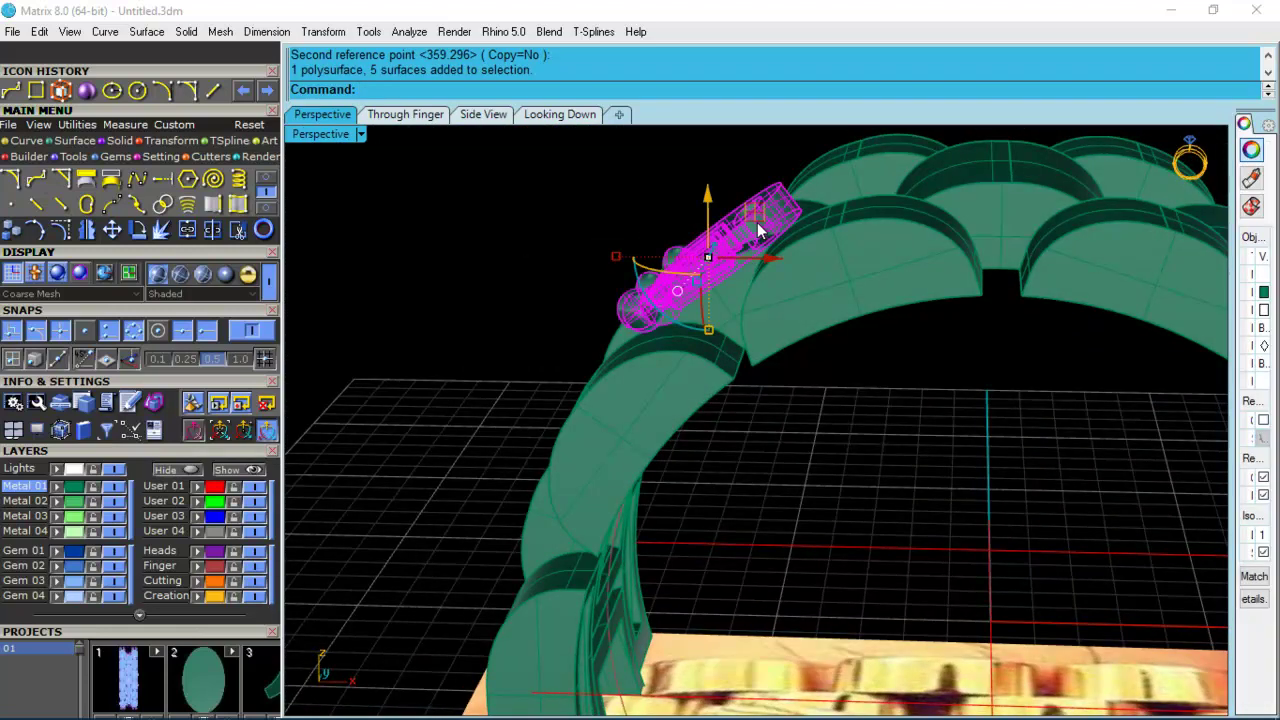
left_click(530, 220)
right_click_drag(530, 220, 750, 330)
scroll(697, 483, "up", 7)
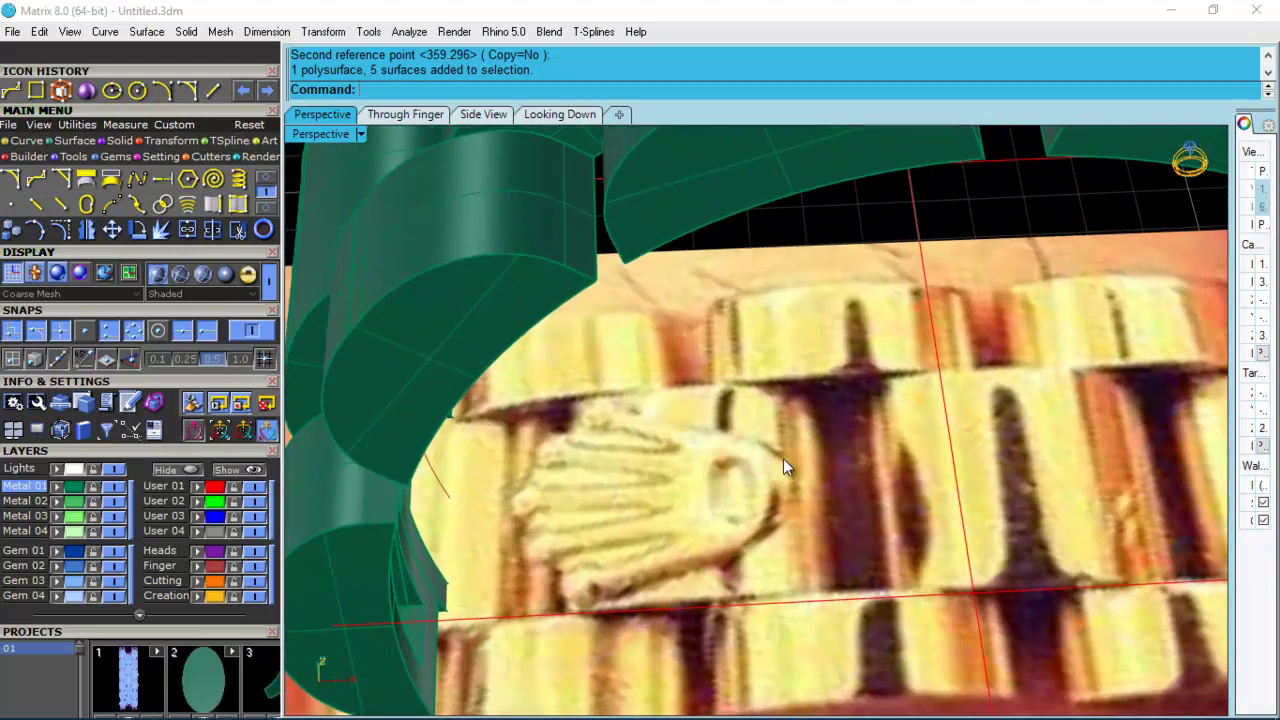
scroll(783, 458, "down", 5)
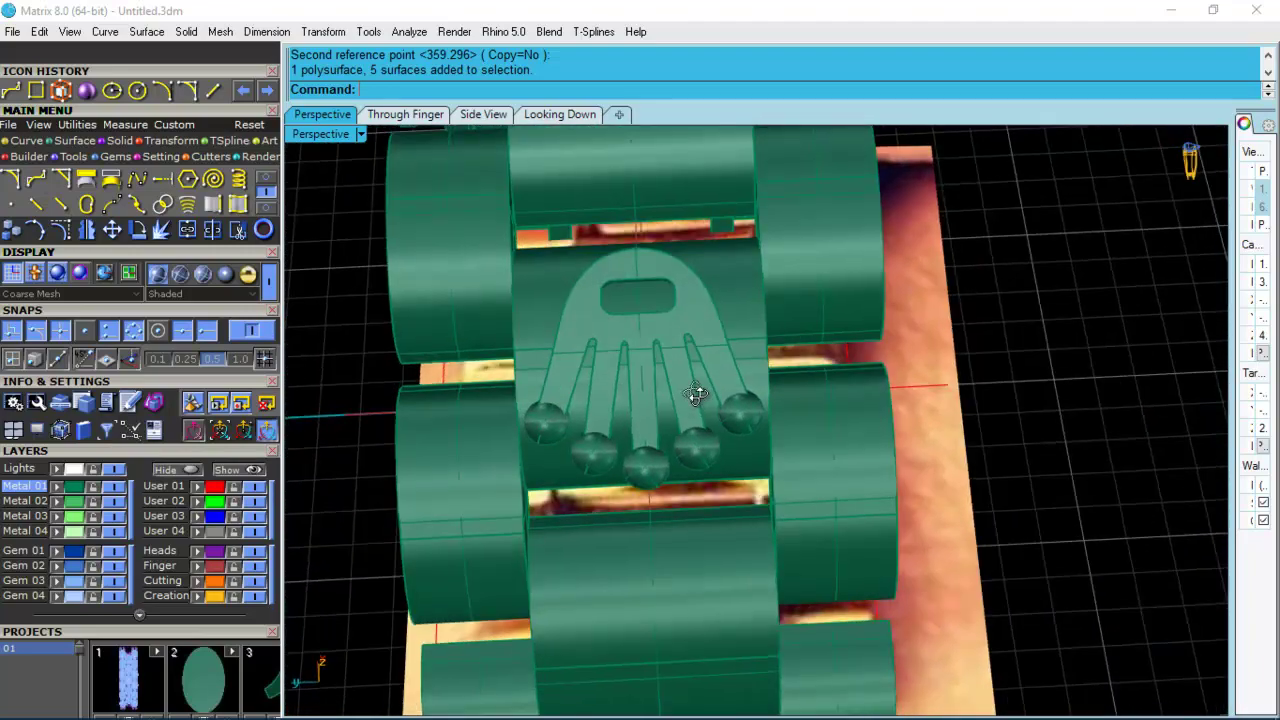
scroll(710, 410, "down", 3)
scroll(720, 423, "up", 4)
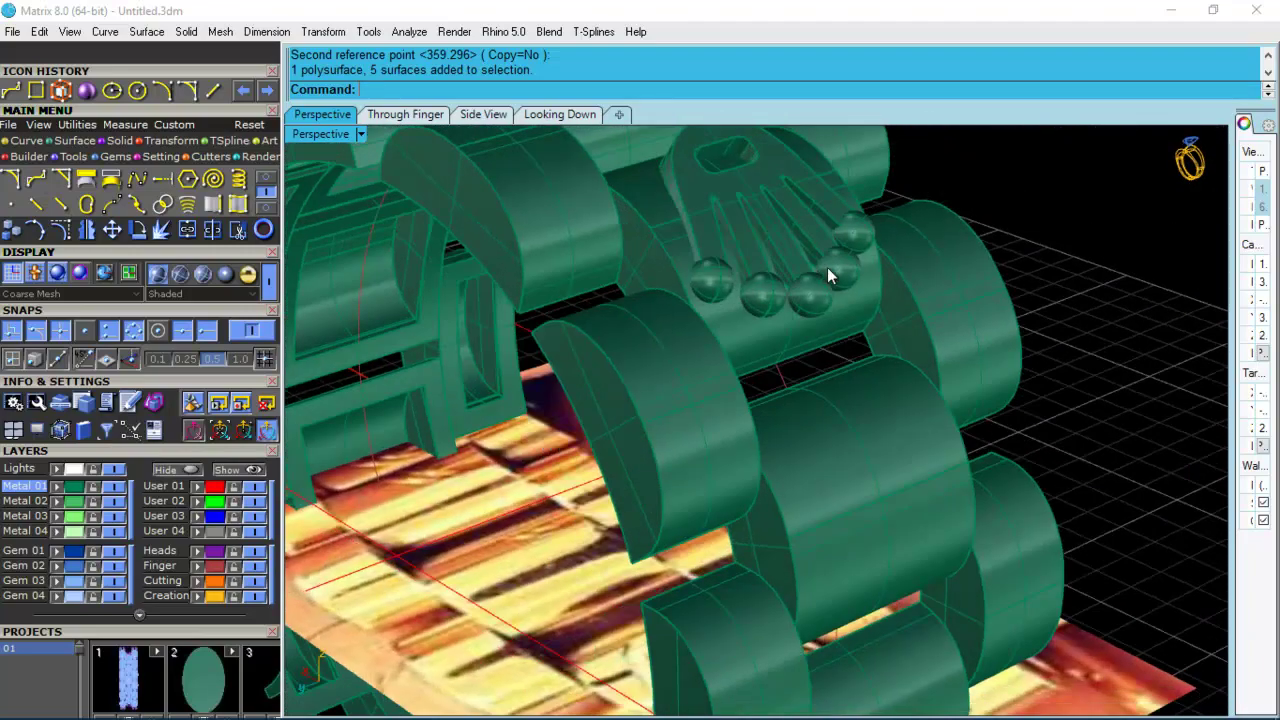